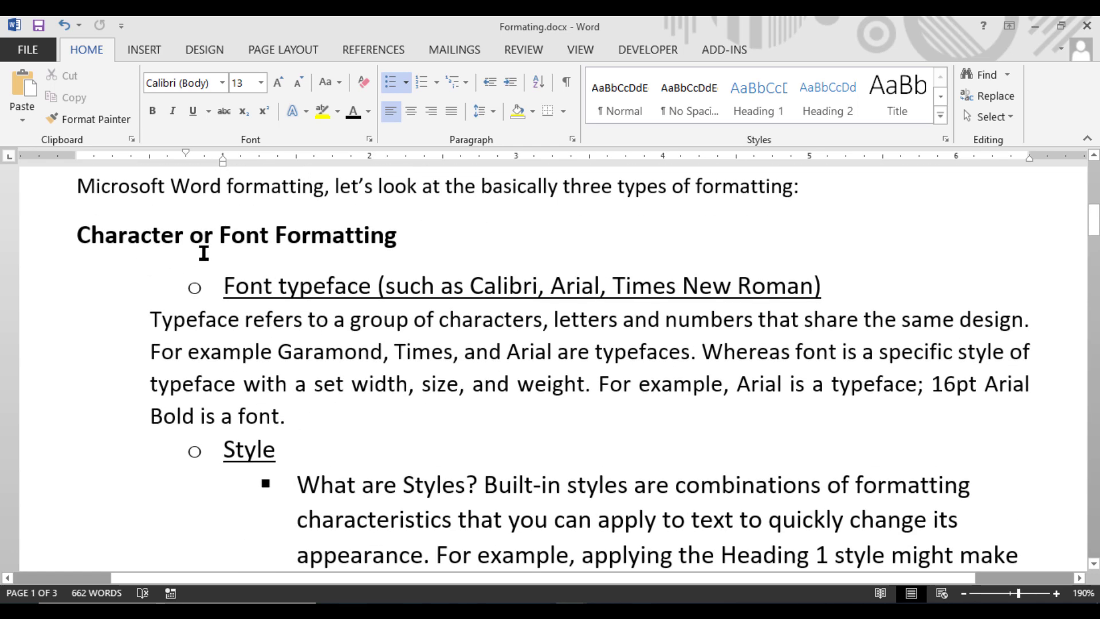
Step: Read through the formatting notes, from character formatting through the paragraph formatting topics to line spacing, indents and tabs
scroll(385, 278, "down", 5)
scroll(383, 281, "down", 12)
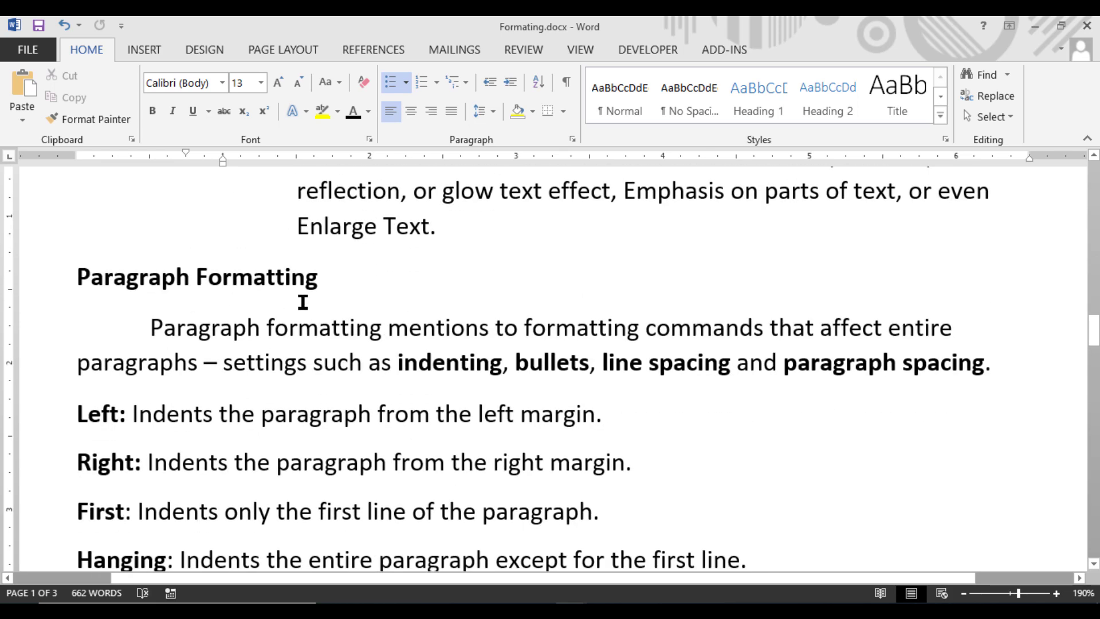
scroll(320, 298, "down", 3)
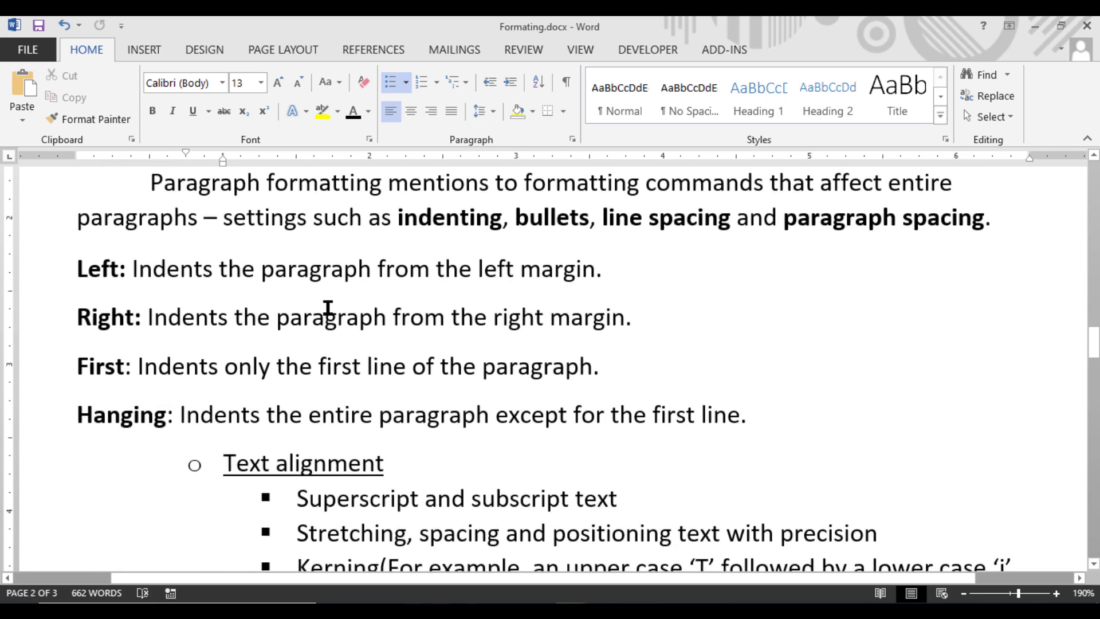
scroll(327, 306, "down", 2)
scroll(326, 301, "up", 5)
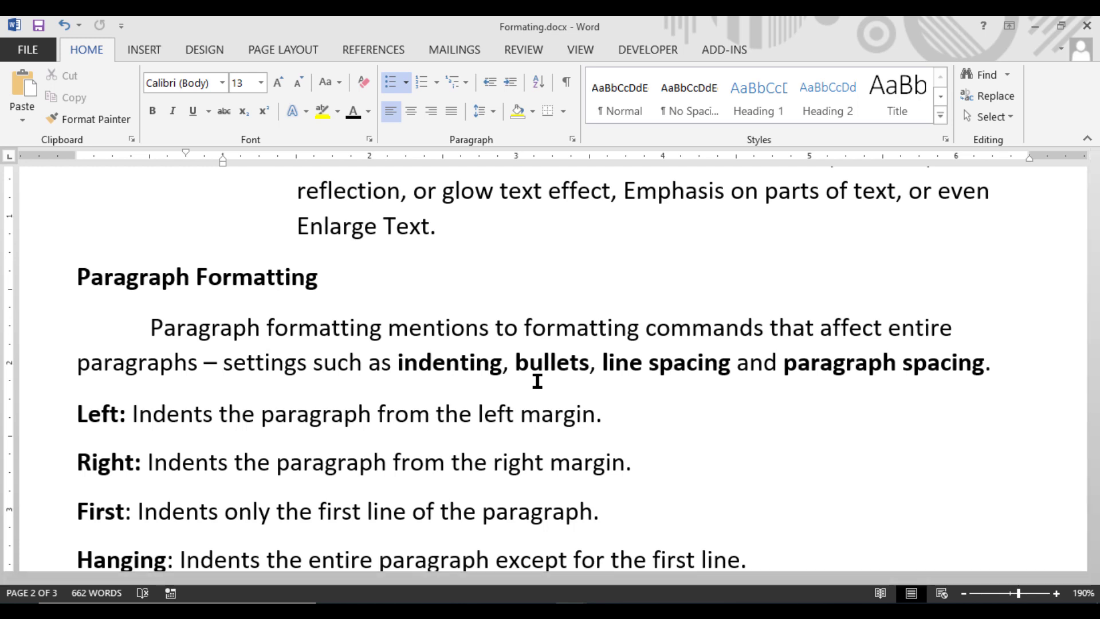
scroll(537, 378, "down", 5)
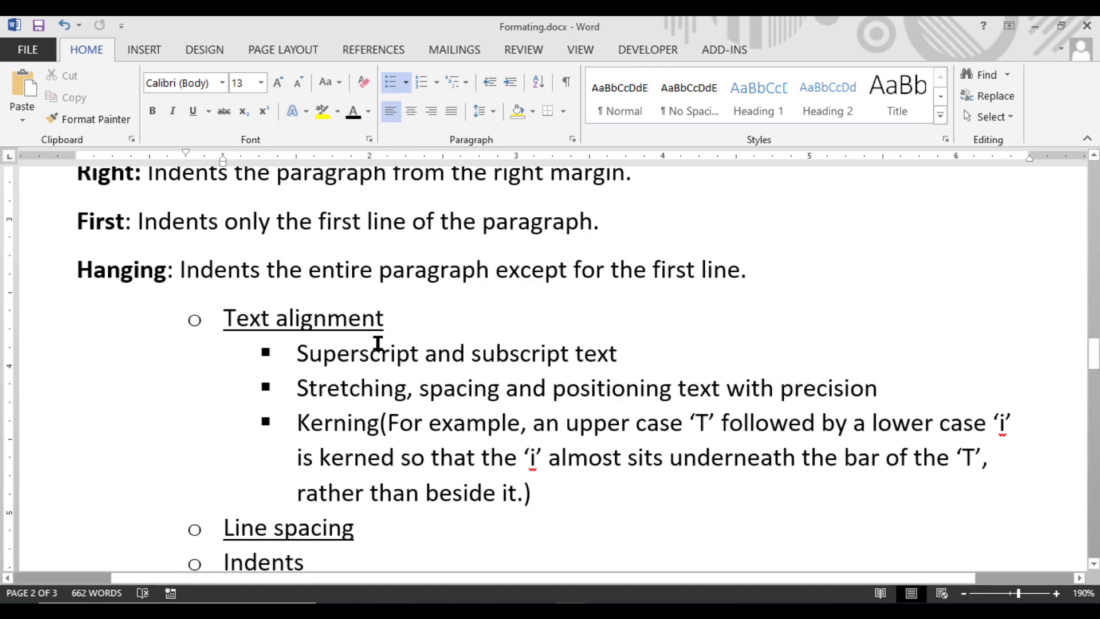
scroll(372, 351, "down", 5)
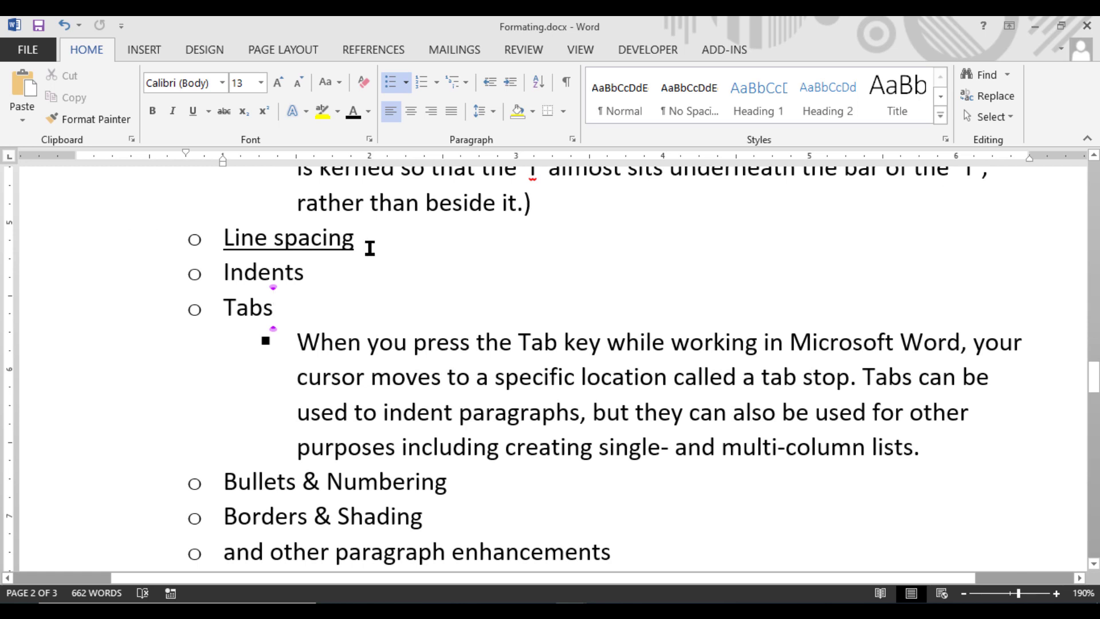
Step: Examine the available line spacing choices and highlight the Tabs topic in the paragraph formatting list
left_click(489, 109)
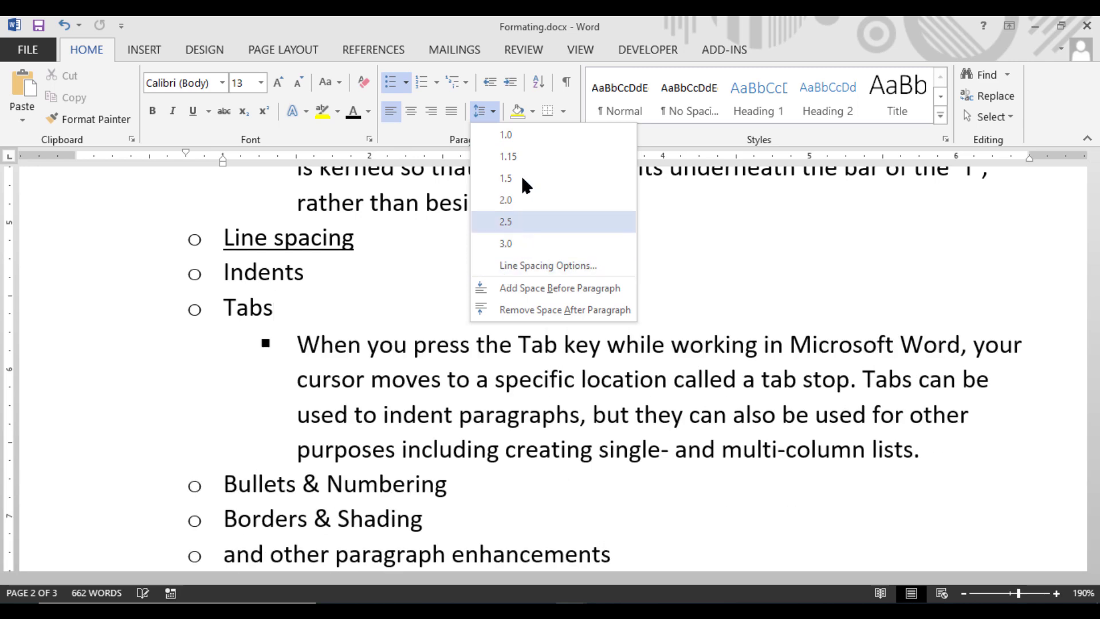
left_click(522, 308)
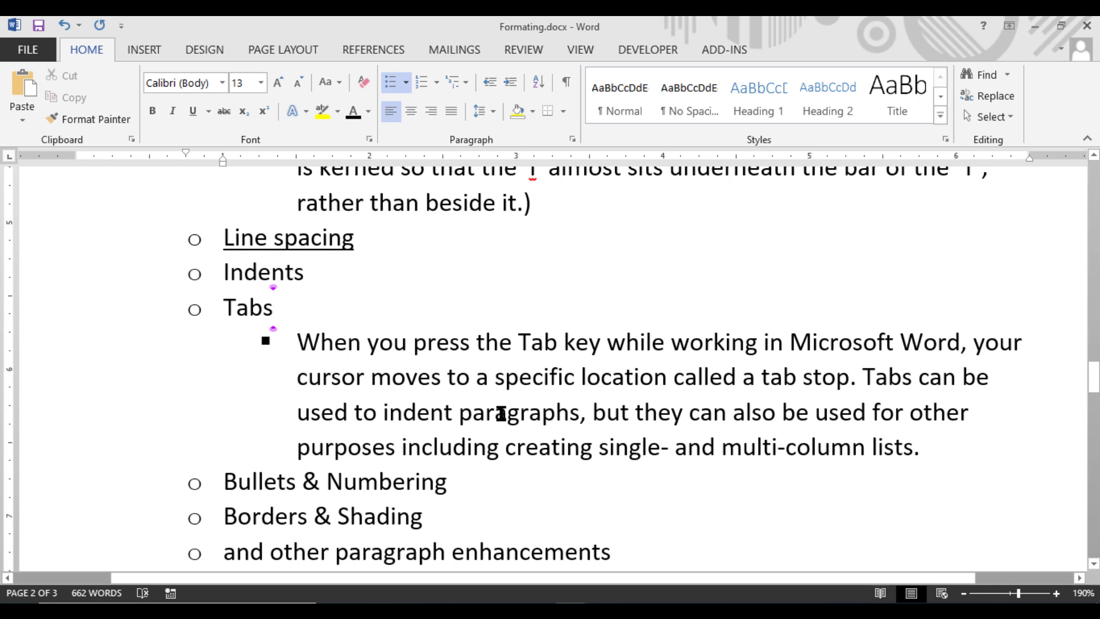
scroll(405, 381, "up", 2)
left_click_drag(278, 458, 206, 457)
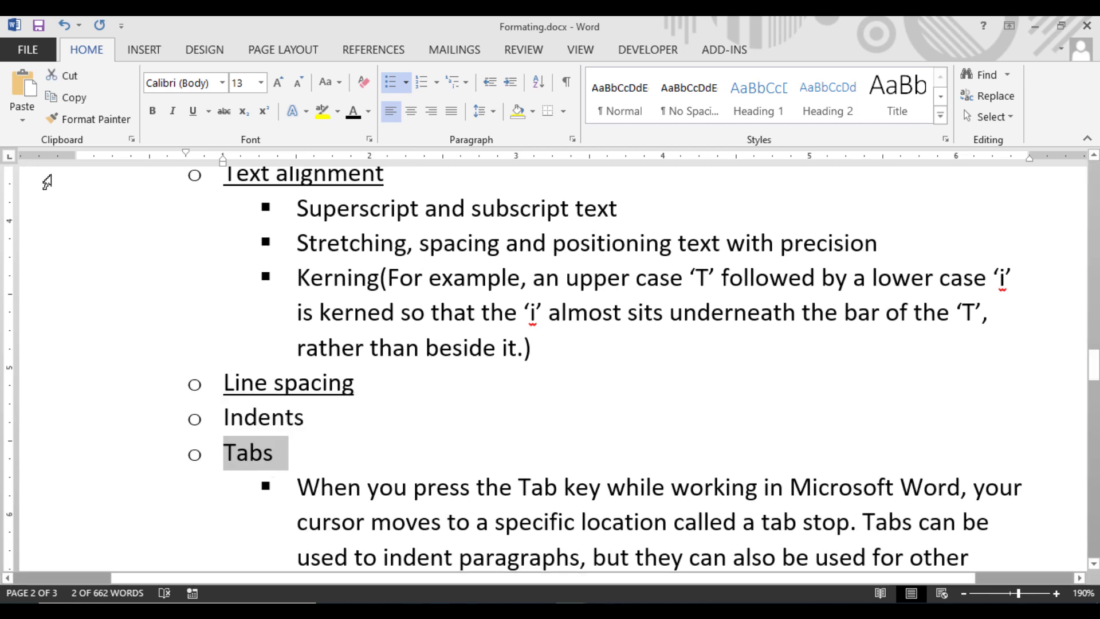
Step: Create a new blank document
left_click(20, 51)
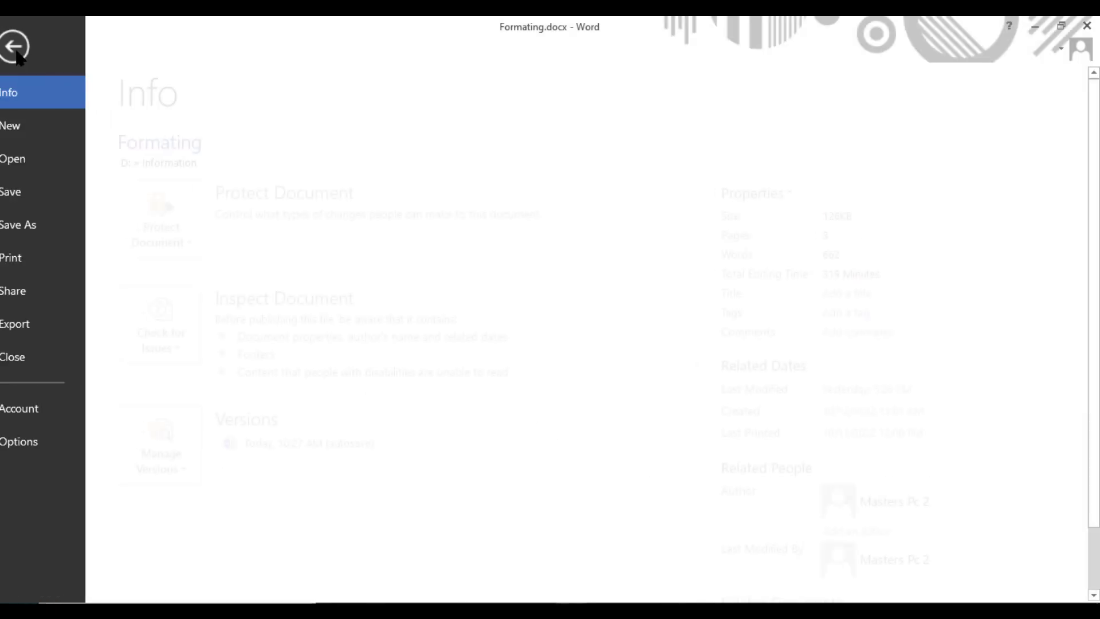
left_click(44, 130)
left_click(276, 264)
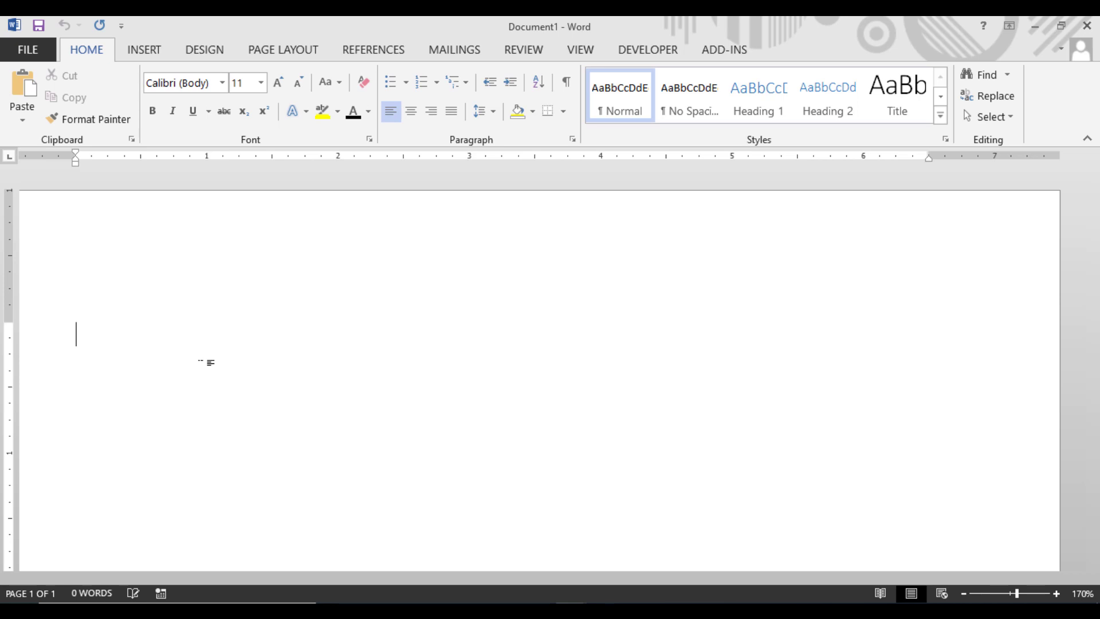
Step: Start a numbered list with "Word" as its first item
type("1. ")
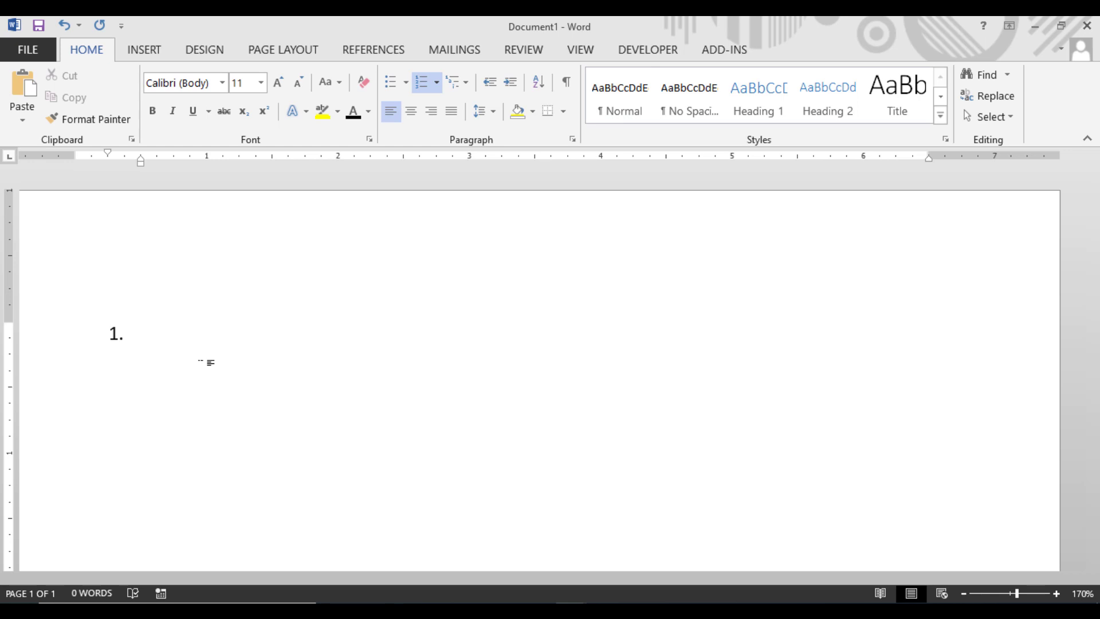
type("Word")
left_click(106, 338)
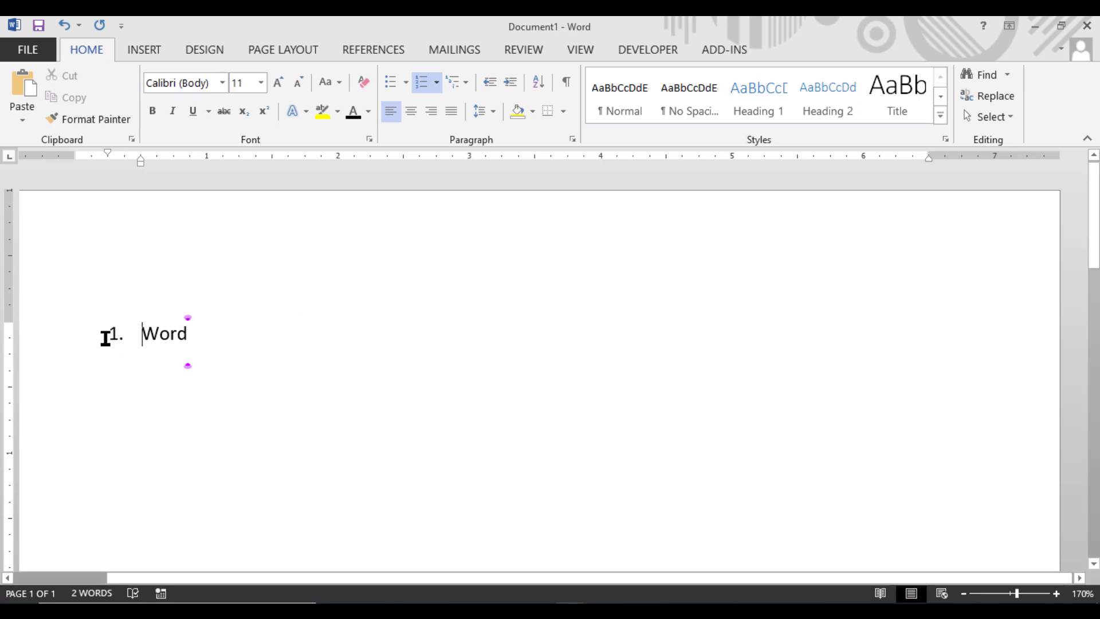
Step: Insert a centered "Index" heading on an unnumbered line above the numbered list
key("Return")
left_click(142, 312)
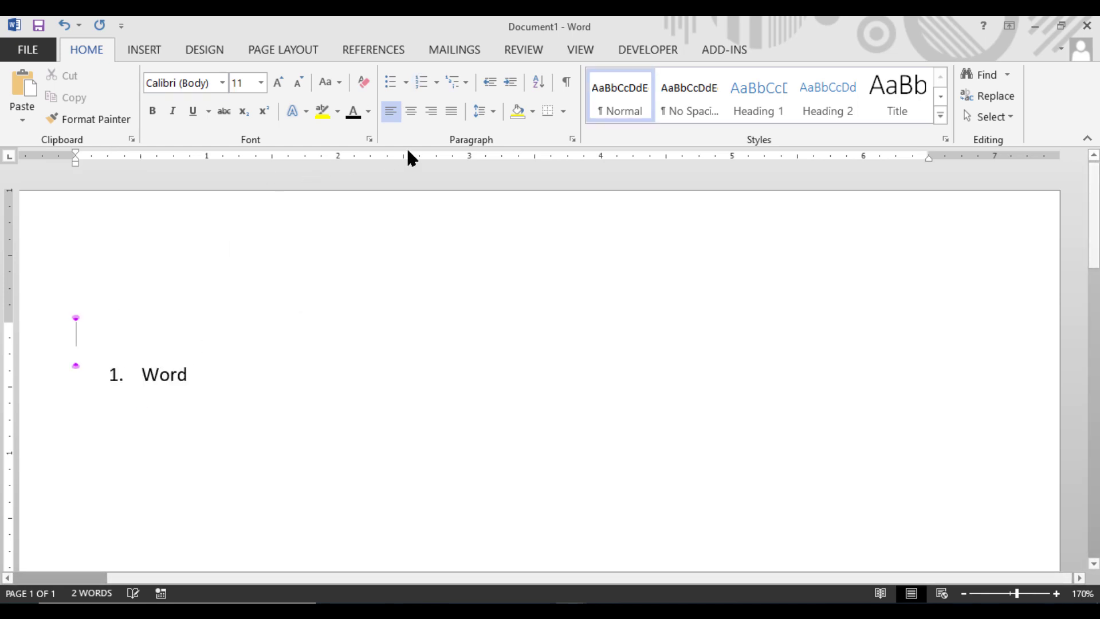
left_click(411, 111)
type("I")
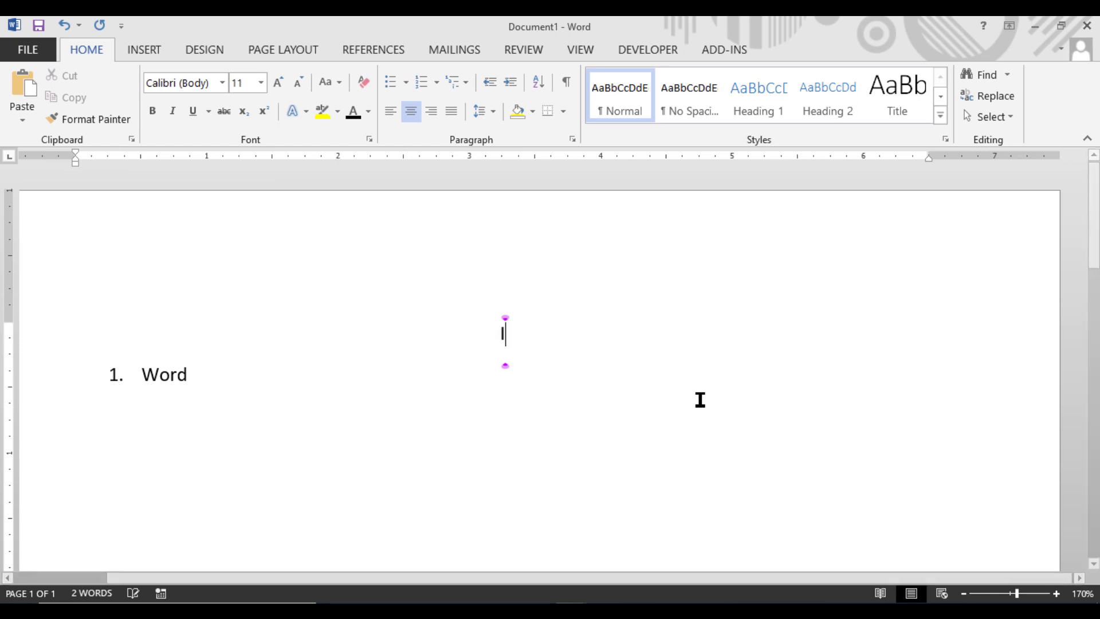
type("ndex")
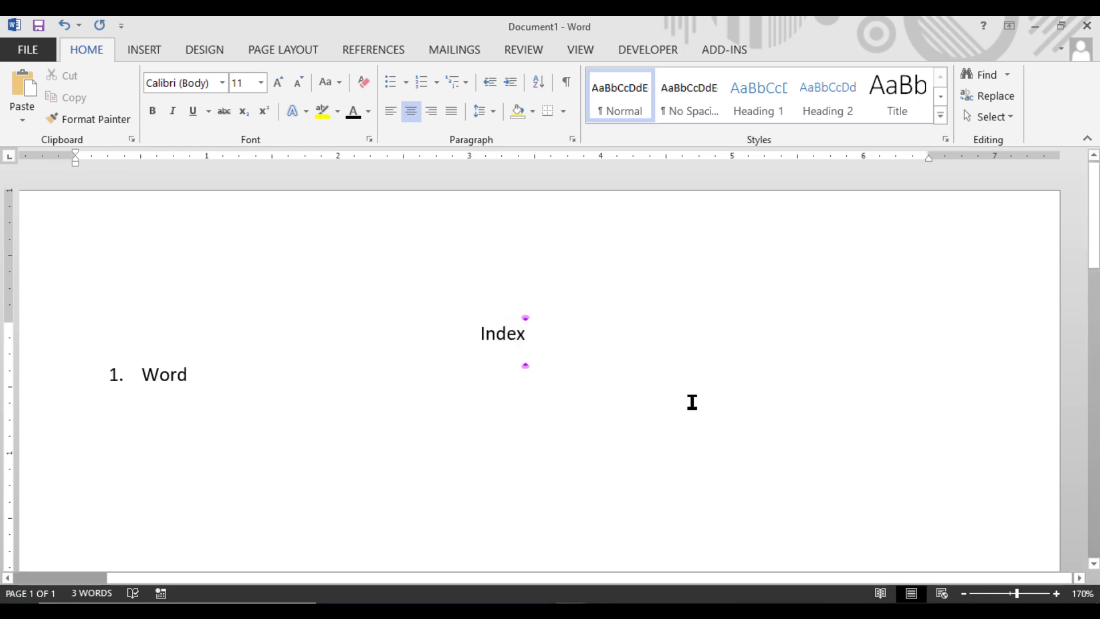
Step: Add "Excel" and "PowerPoint" as the second and third list items, correcting the capitalization of PowerPoint with the spelling suggestion
left_click(203, 377)
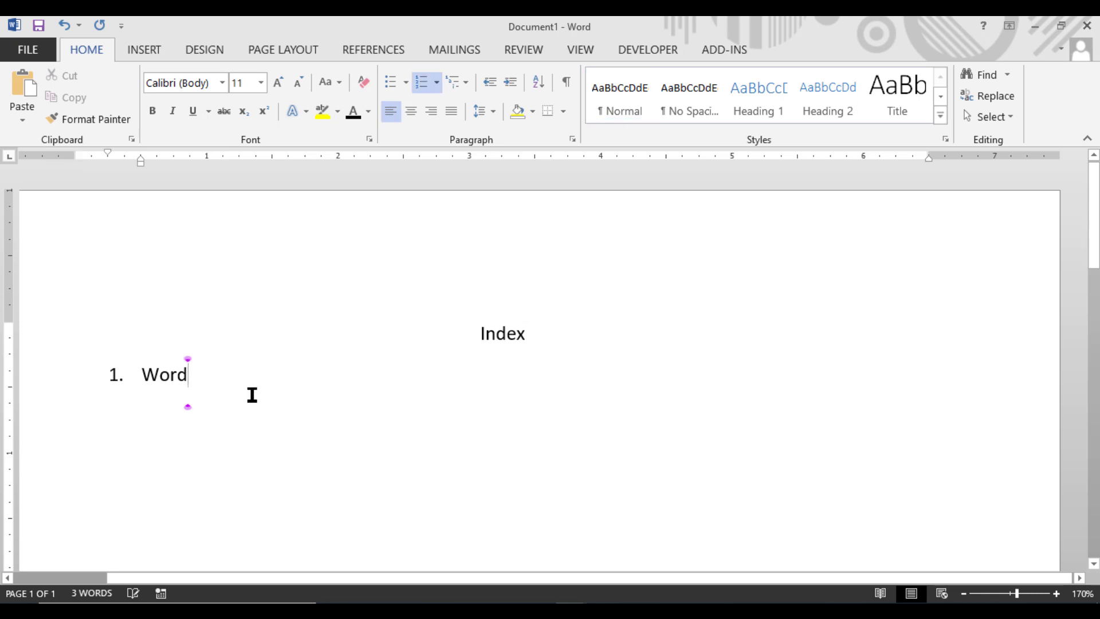
key("Return")
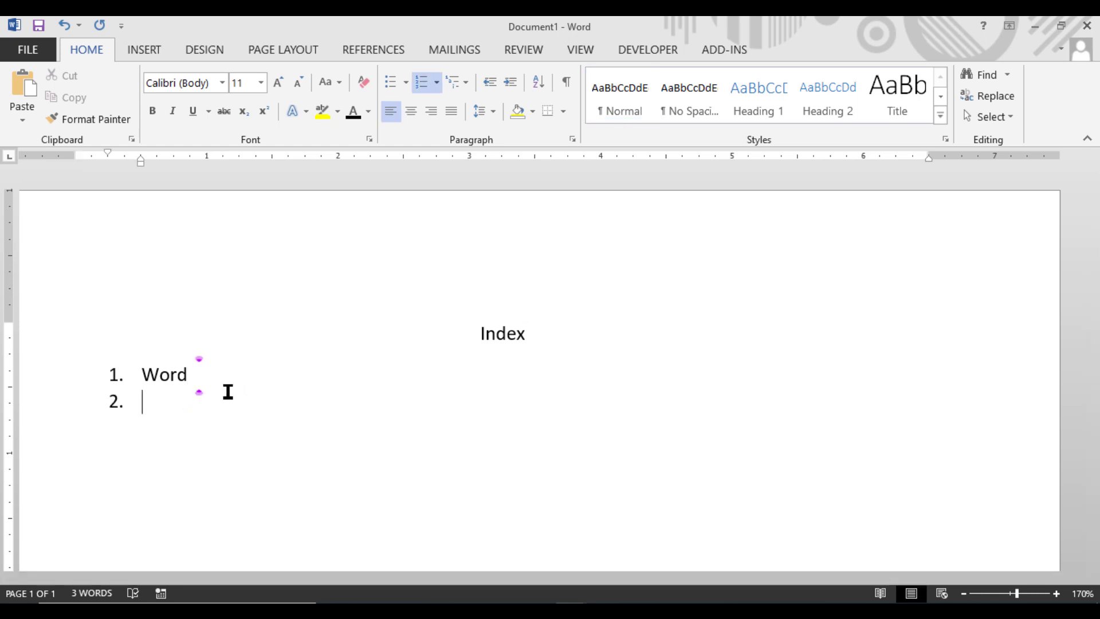
type("Excel")
key("Return")
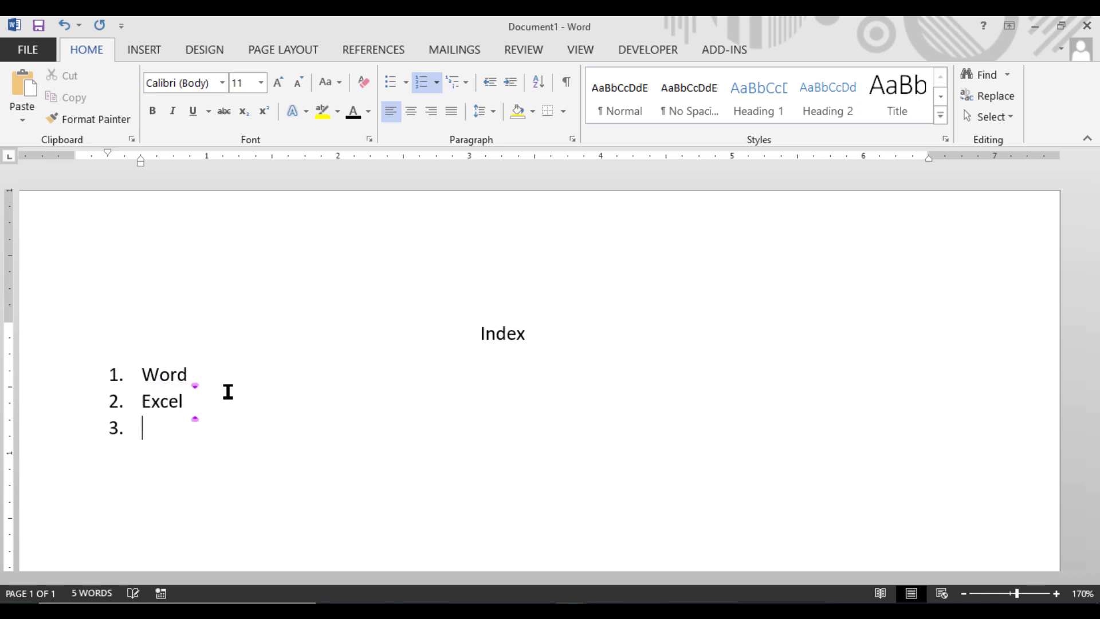
type("Powe")
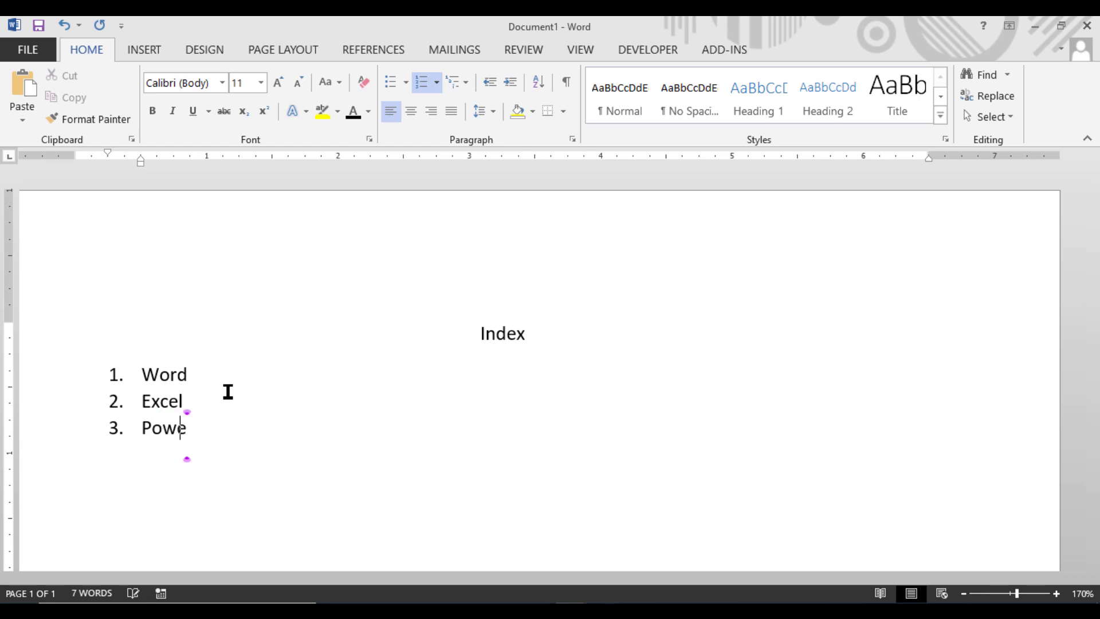
type("rpoin")
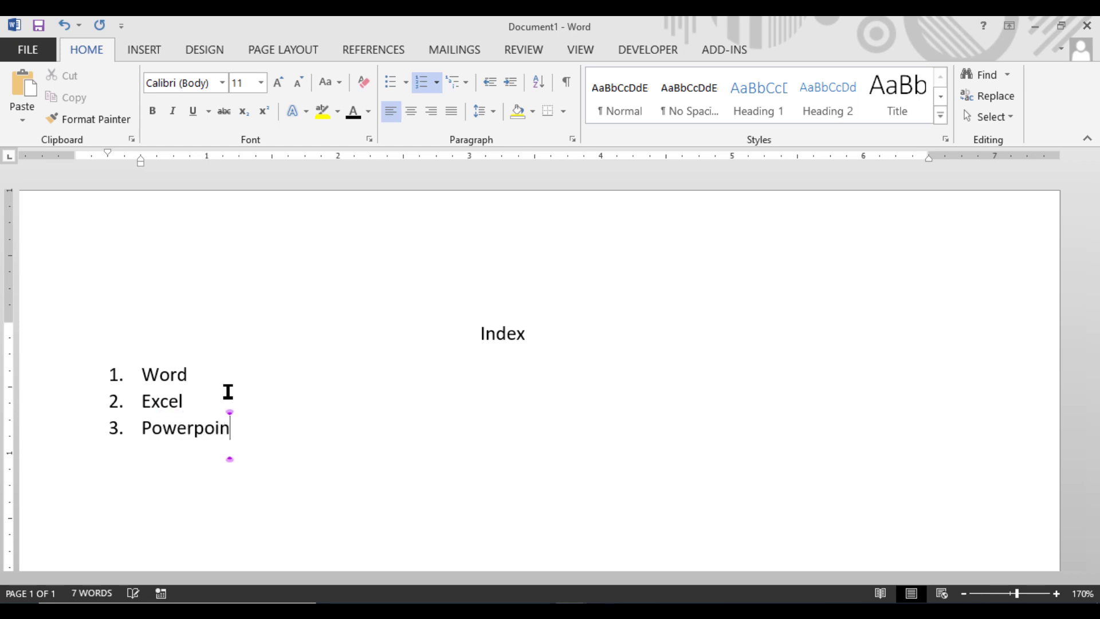
type("t")
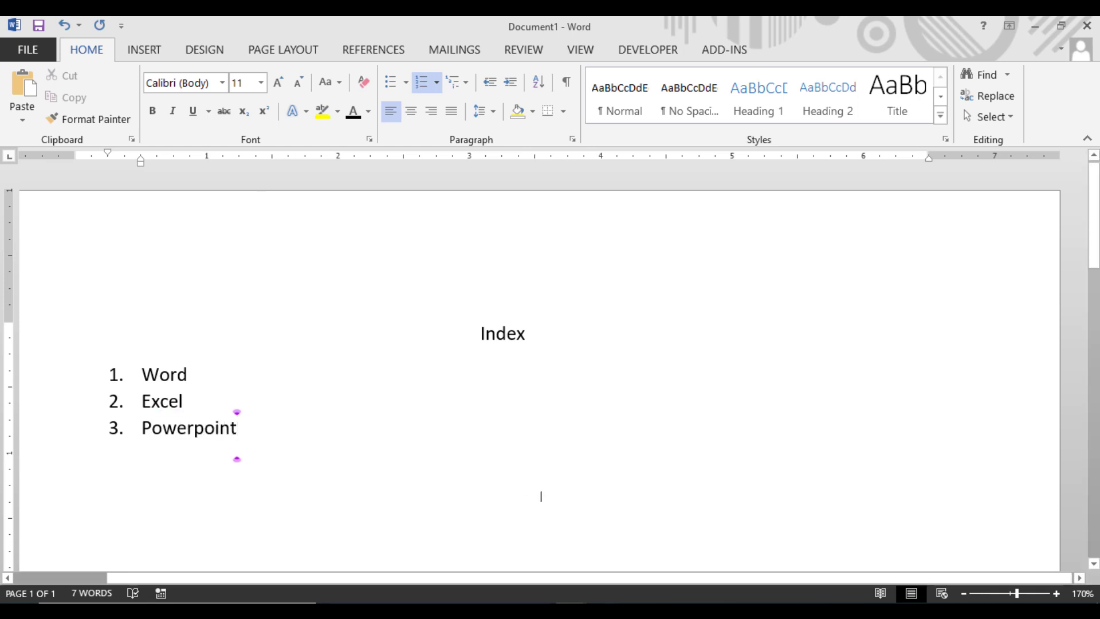
right_click(221, 431)
left_click(281, 451)
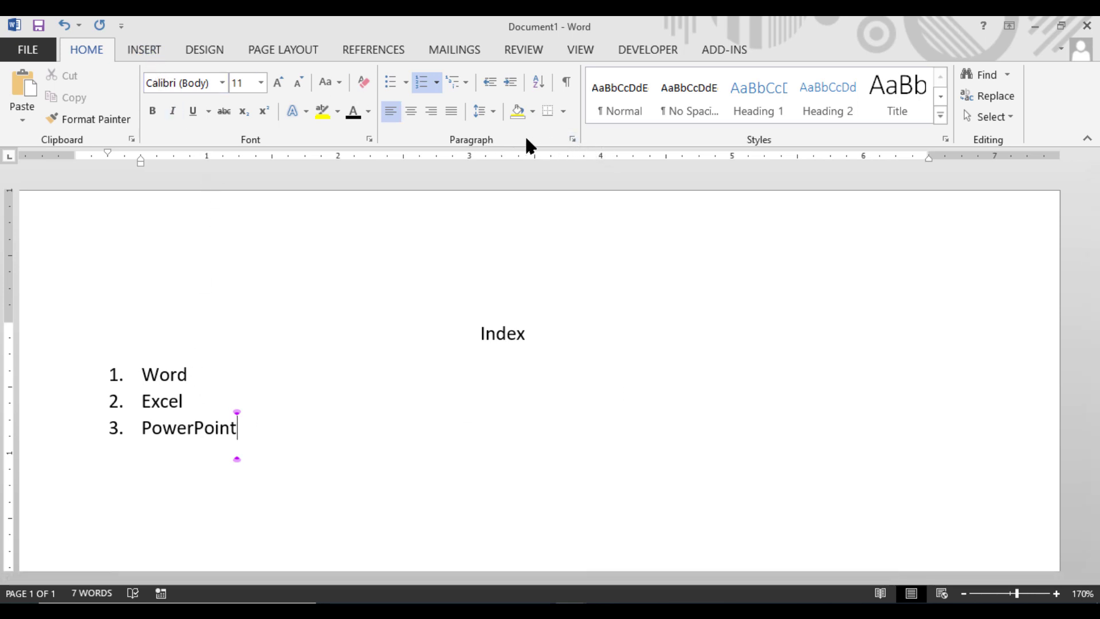
Step: Set a left-aligned tab stop at position 5 with the dotted leader (style 2) for the PowerPoint line
left_click(571, 139)
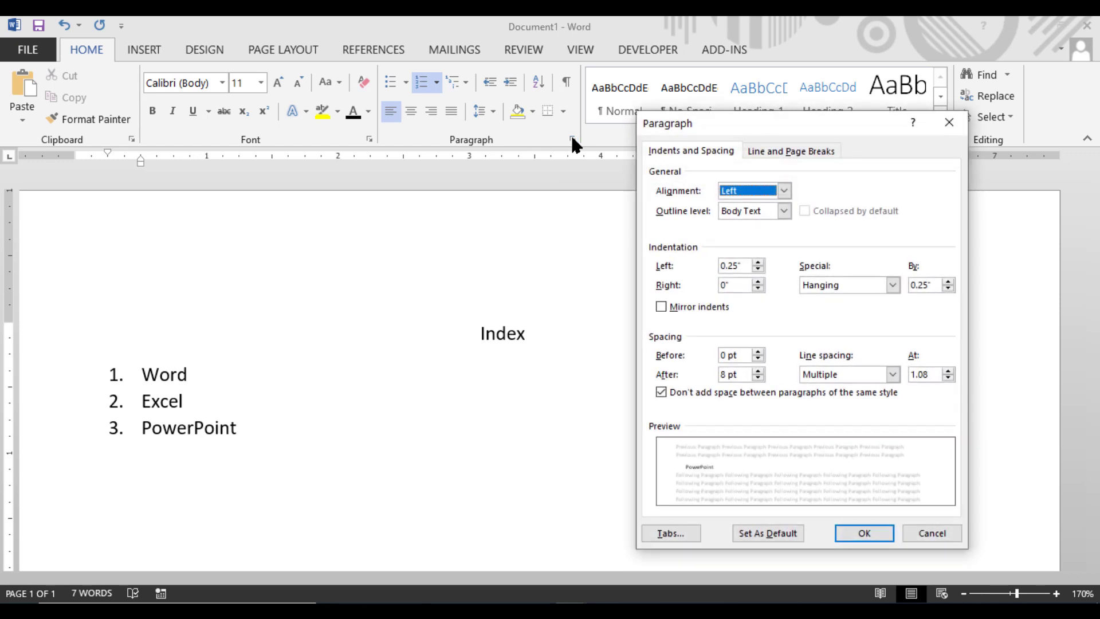
left_click(665, 532)
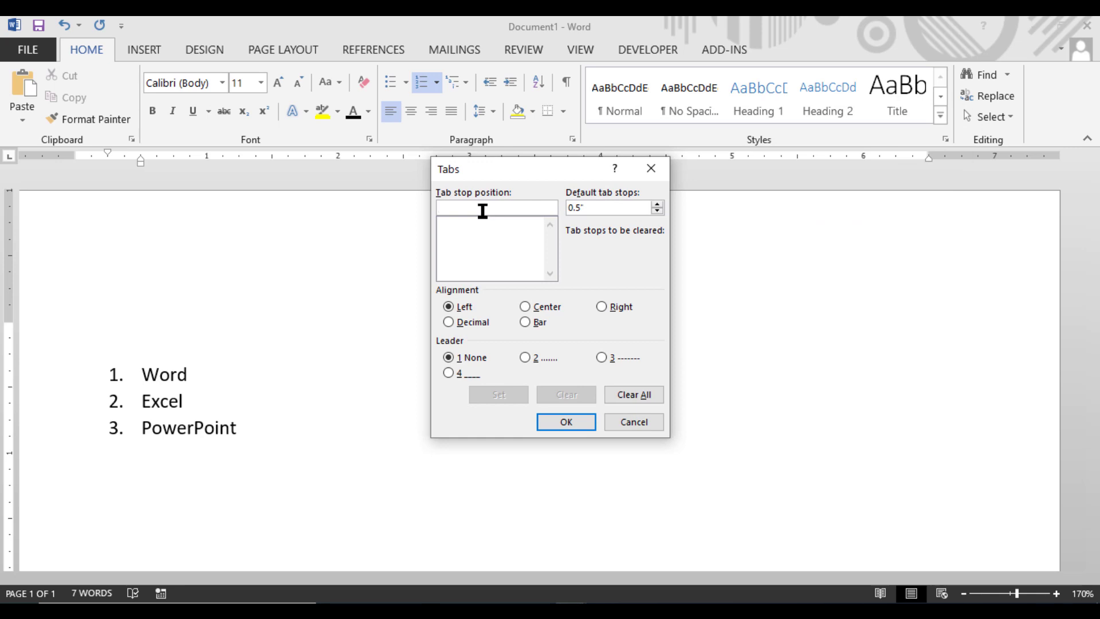
type("5")
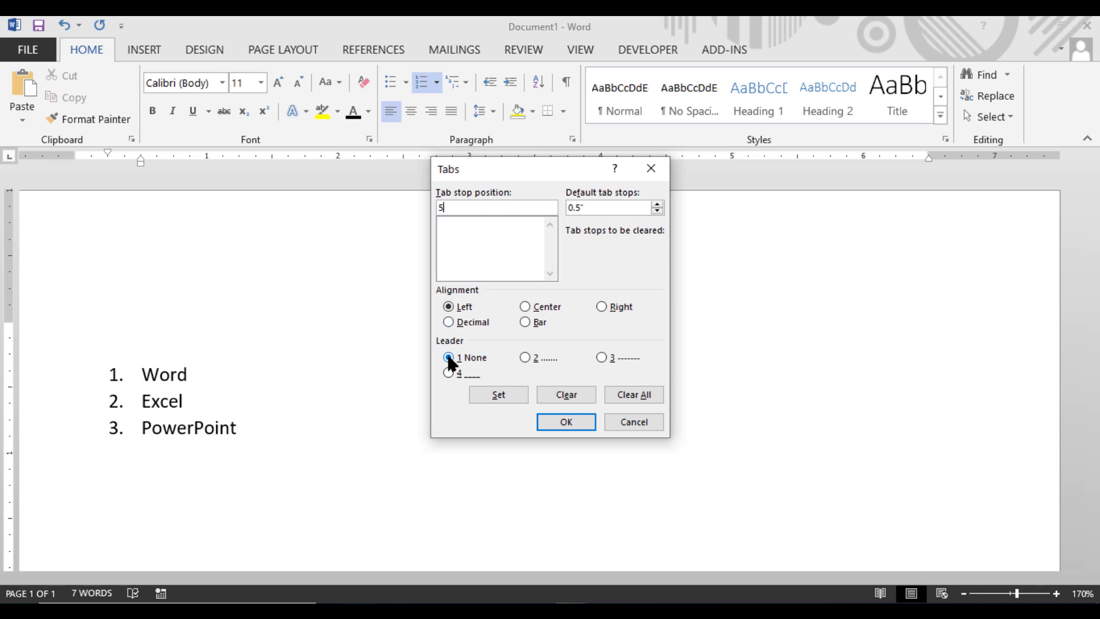
left_click(524, 356)
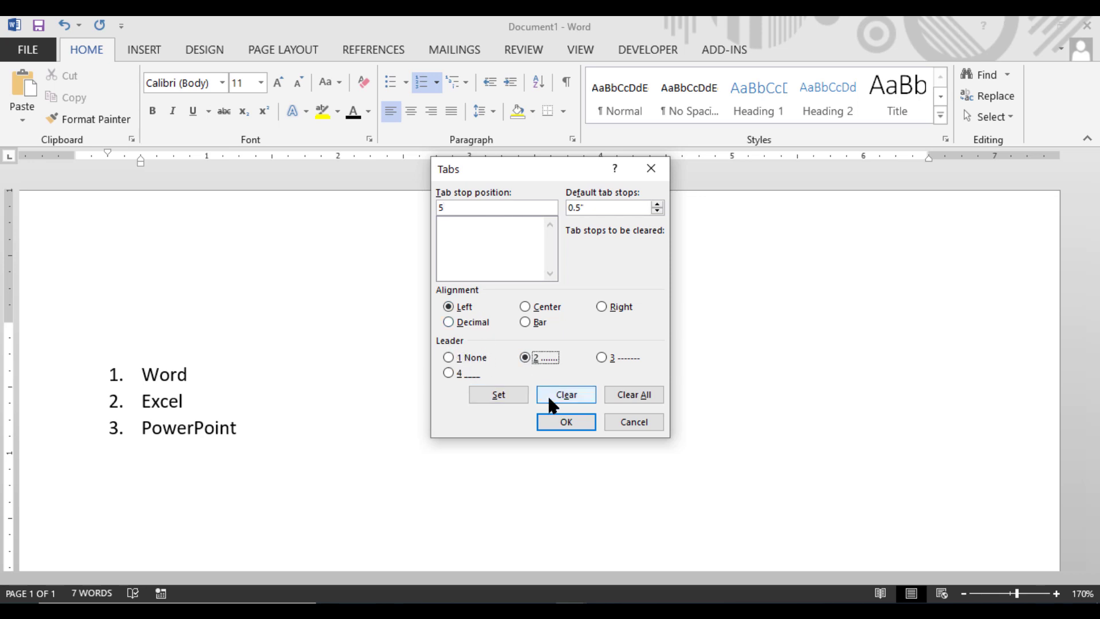
left_click(566, 422)
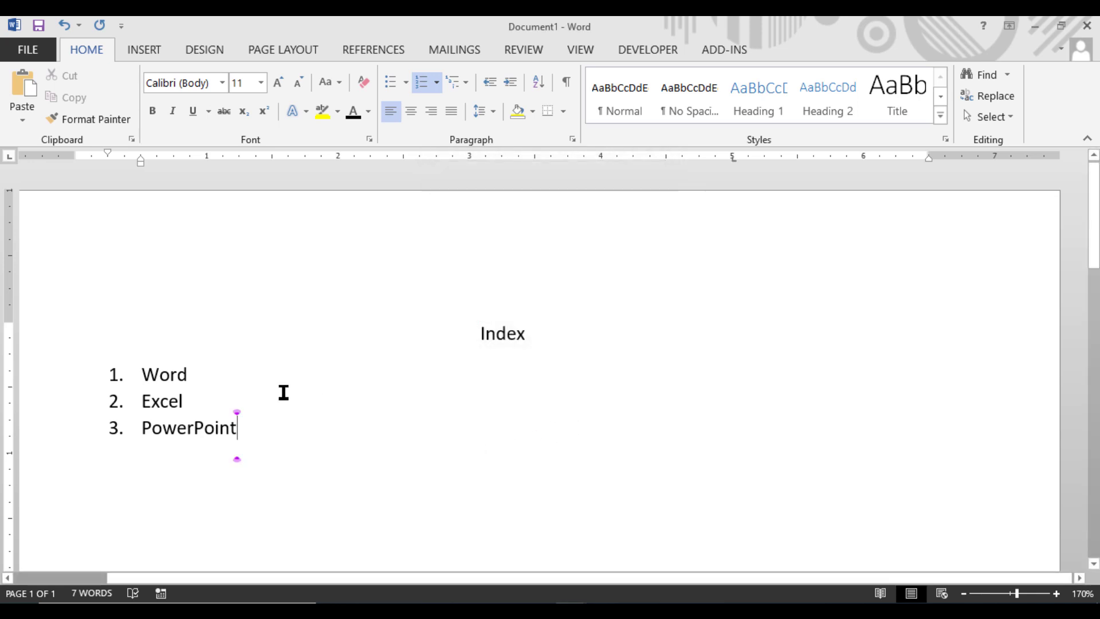
Step: Try to tab from the end of the "Word" item to a tab stop
left_click(237, 377)
key("Tab")
key("Tab")
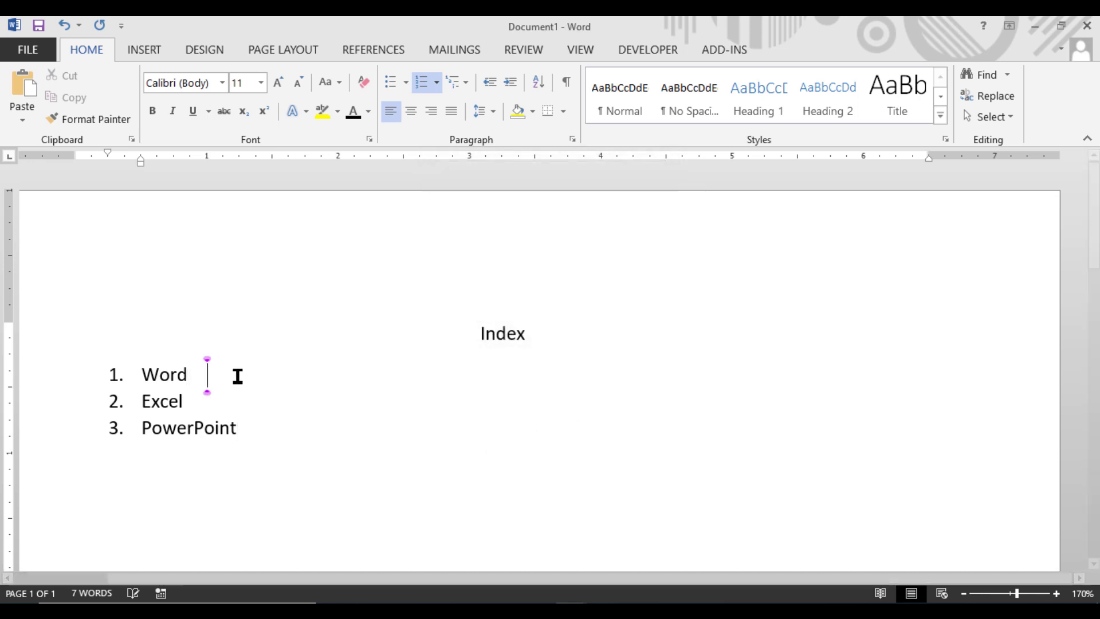
Step: Delete the whole numbered list beneath the Index heading
key("BackSpace")
key("BackSpace")
key("BackSpace")
key("BackSpace")
key("BackSpace")
key("BackSpace")
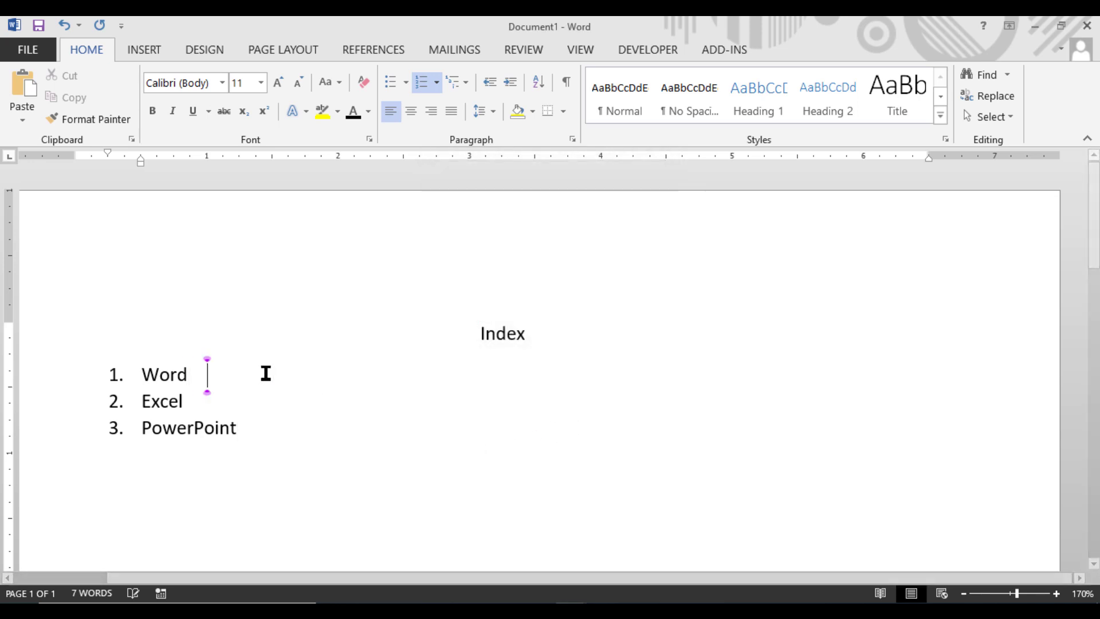
key("Delete")
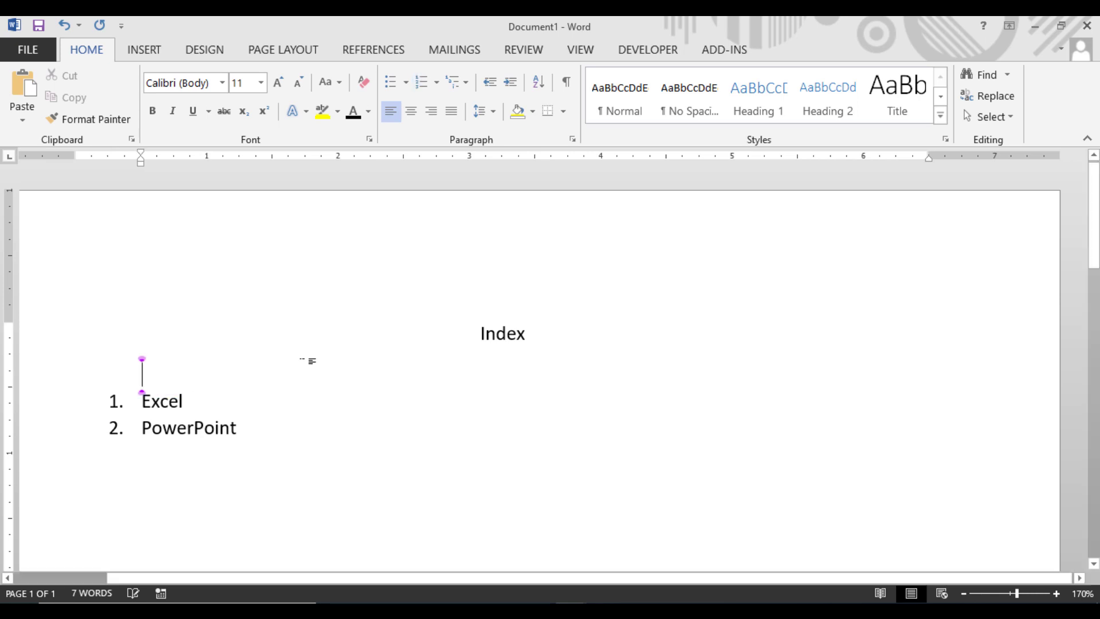
left_click(260, 403)
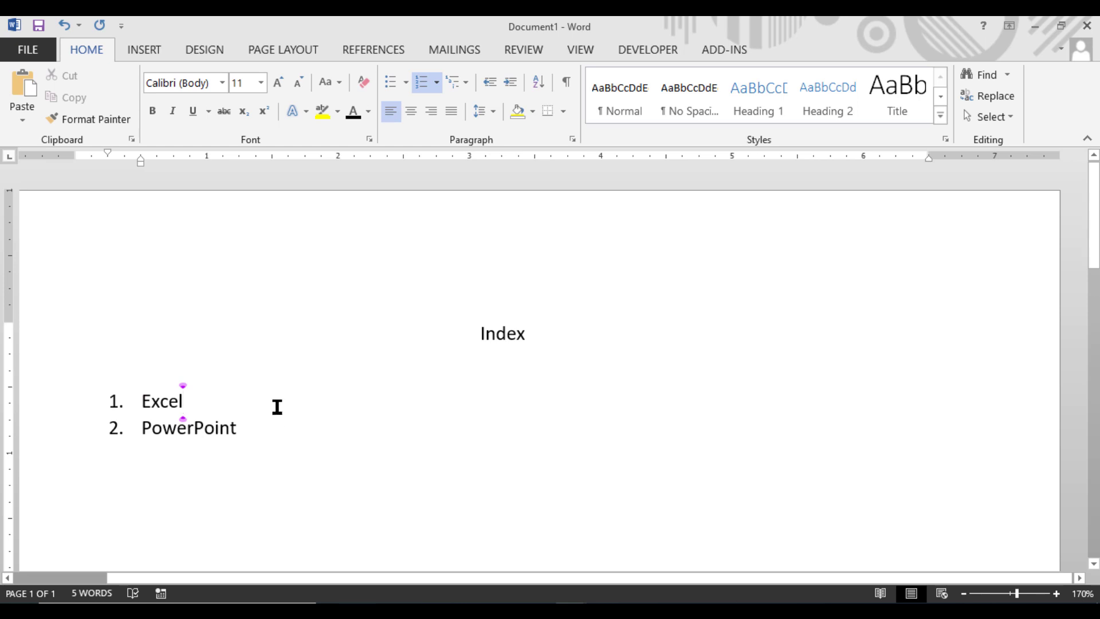
left_click_drag(280, 432, 81, 383)
key("Delete")
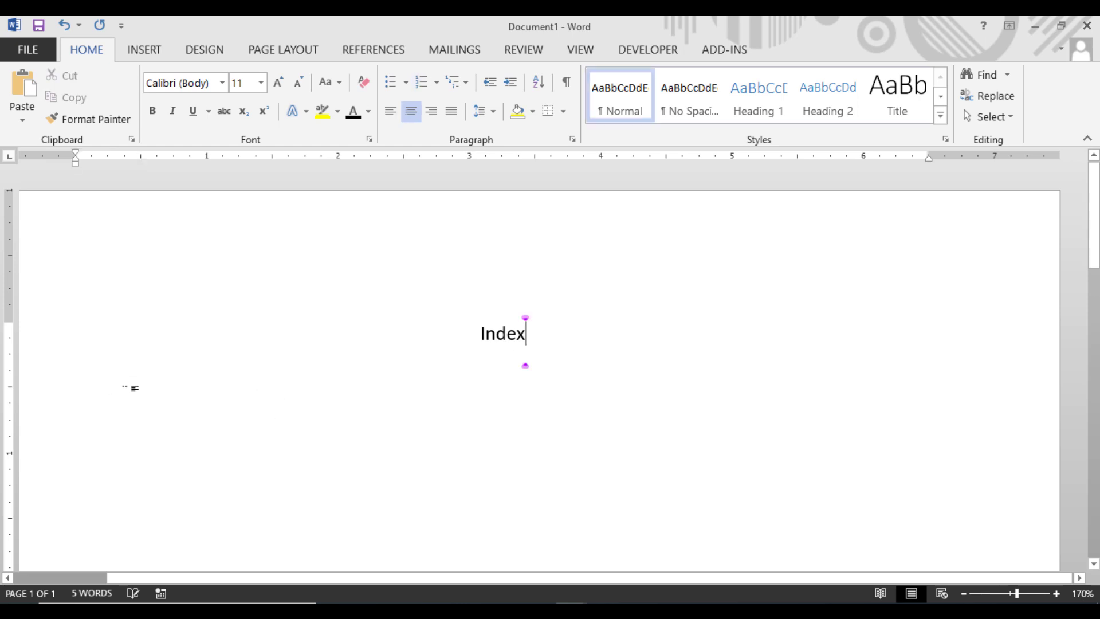
Step: Start a left-aligned numbered list beneath the Index heading with "Word" as its first item
key("Return")
key("ctrl+l")
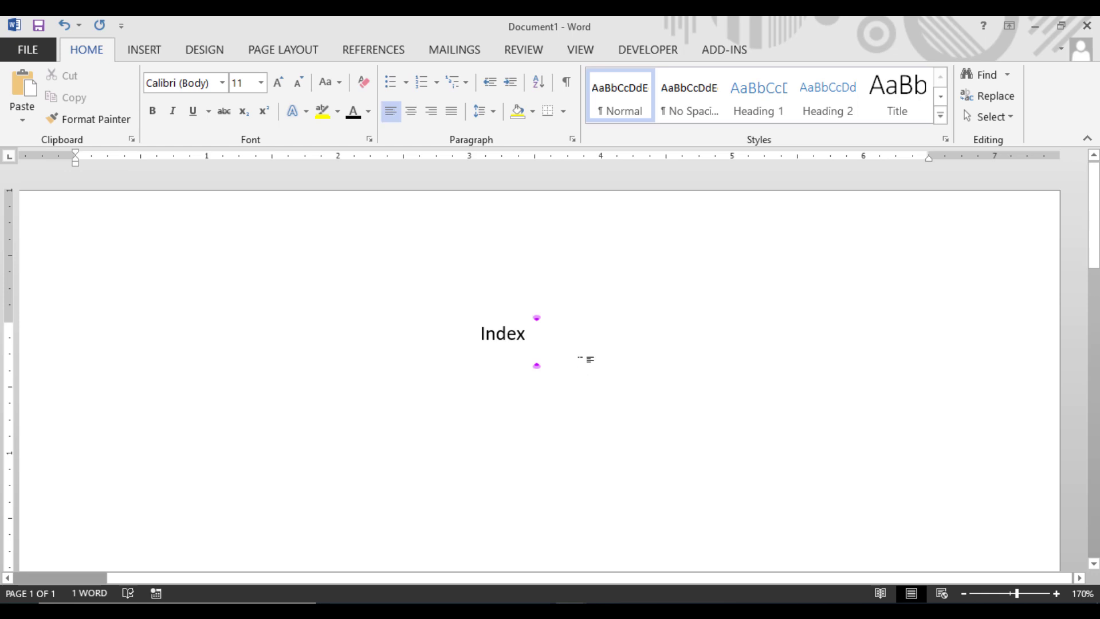
type("1.")
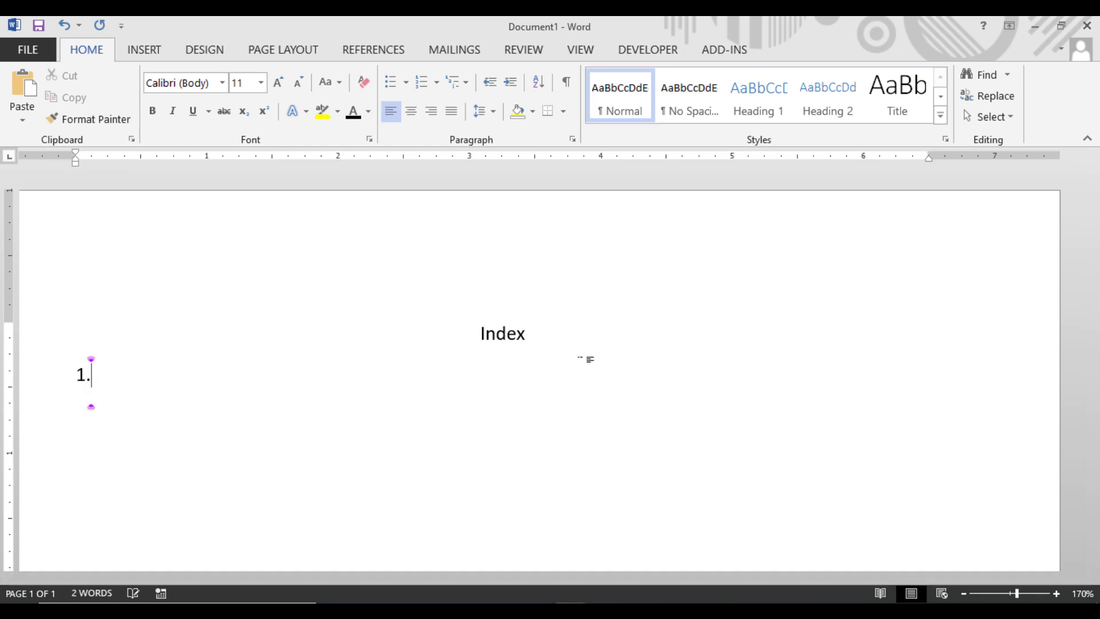
type(" Wo")
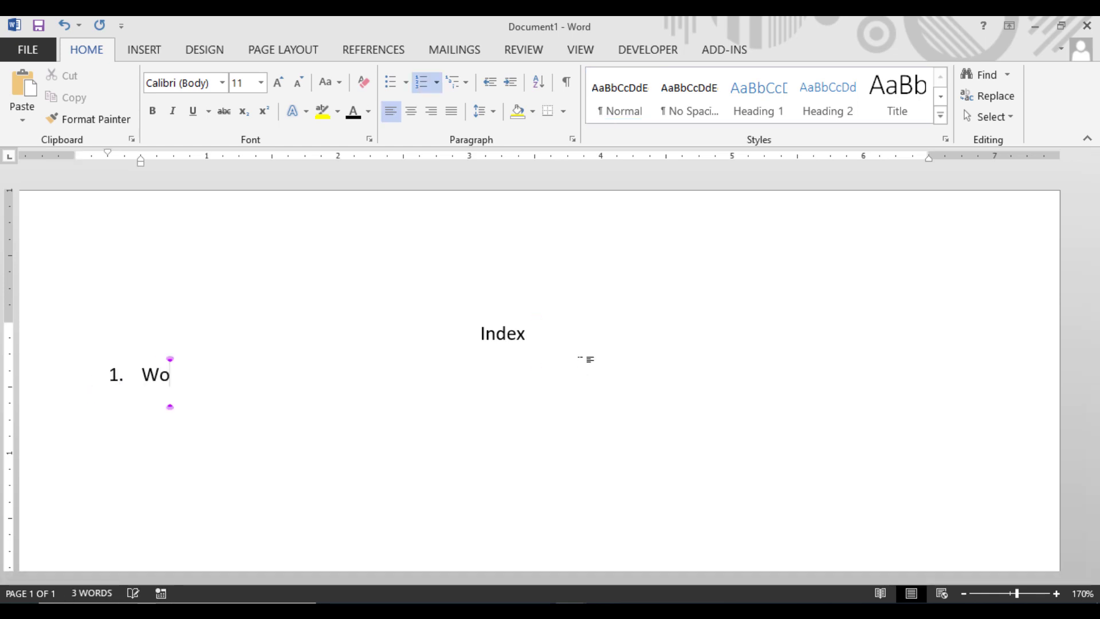
type("rd")
key("Tab")
key("BackSpace")
key("BackSpace")
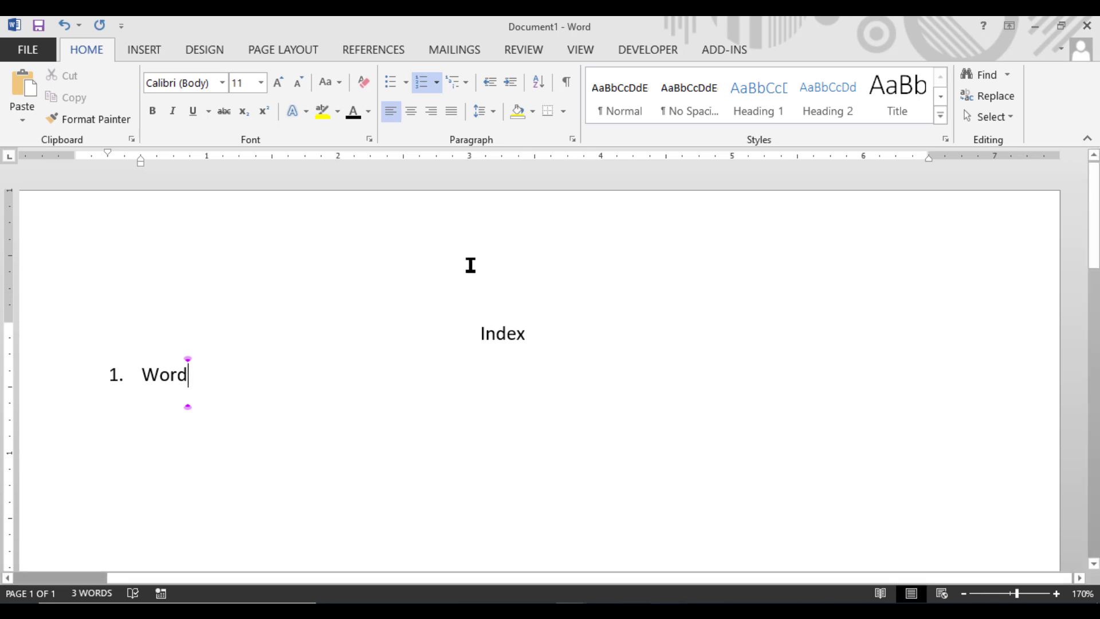
Step: Set a left-aligned tab stop at 5" with the dotted leader (style 2) for the "Word" item
left_click(572, 139)
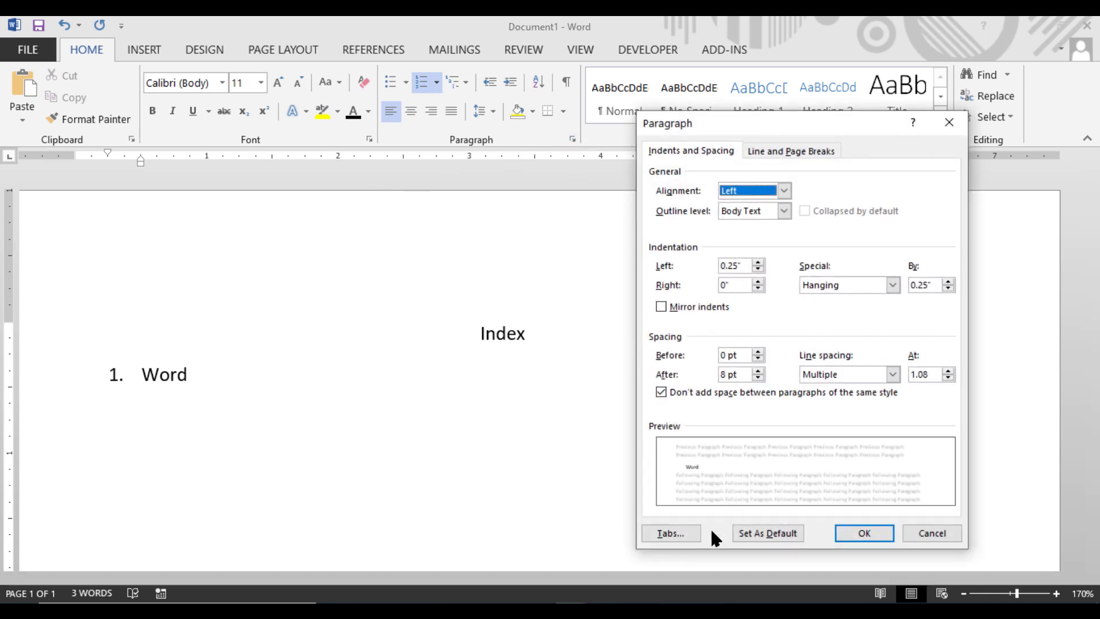
left_click(679, 528)
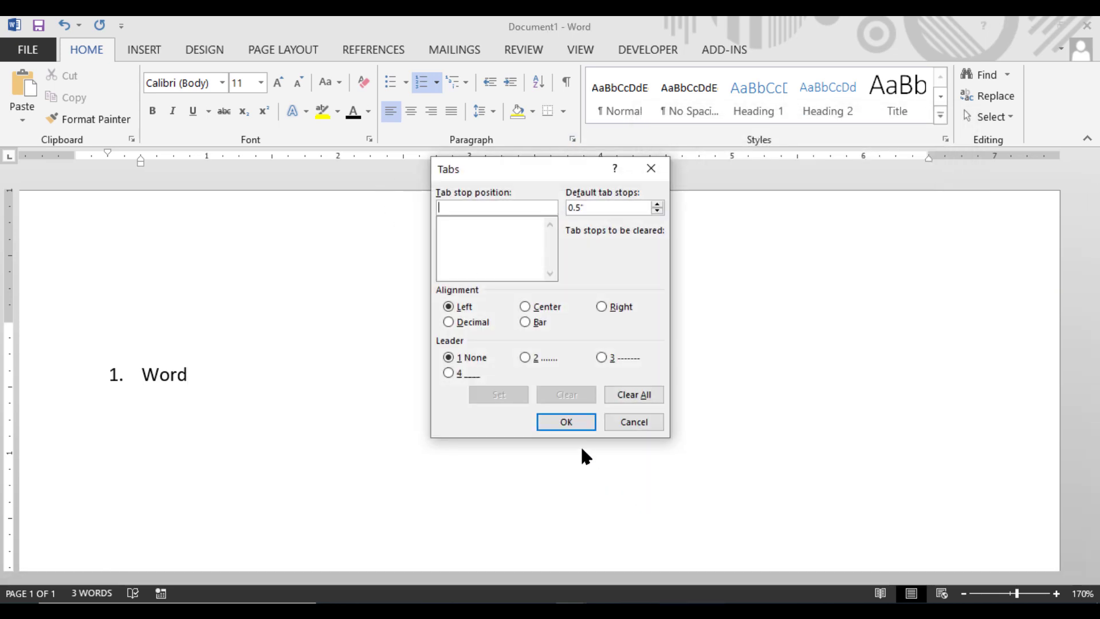
type("5")
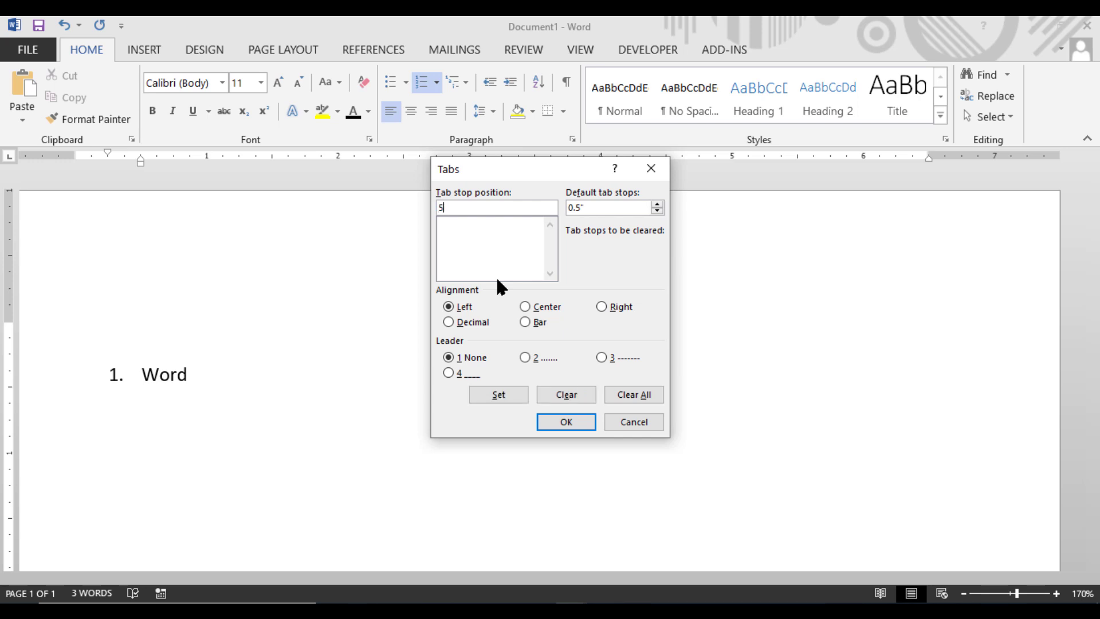
left_click(526, 357)
left_click(504, 395)
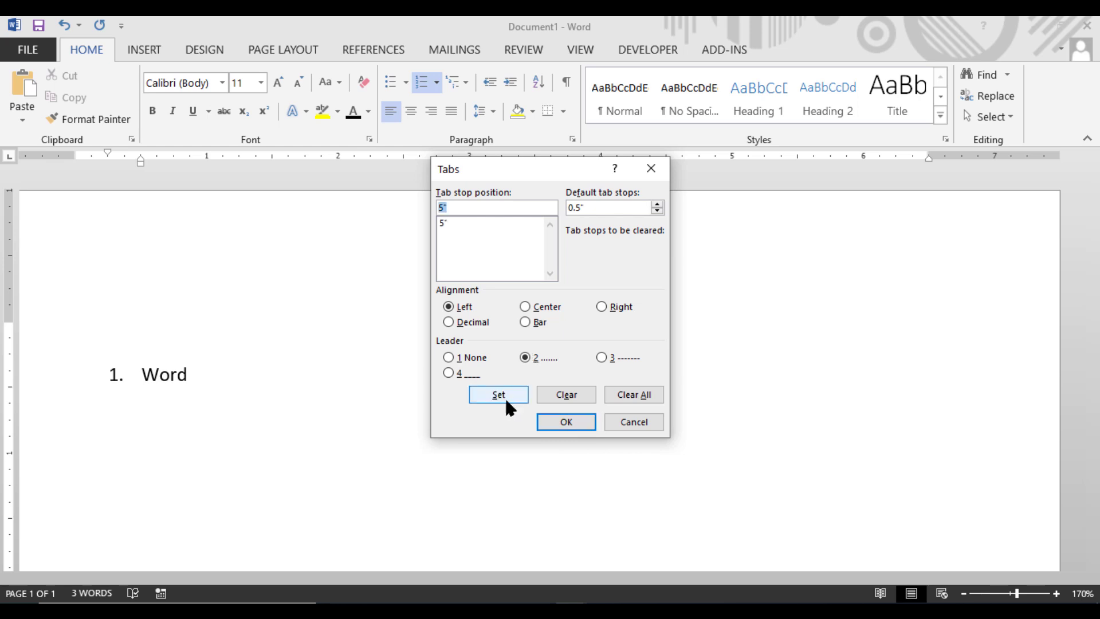
left_click(559, 421)
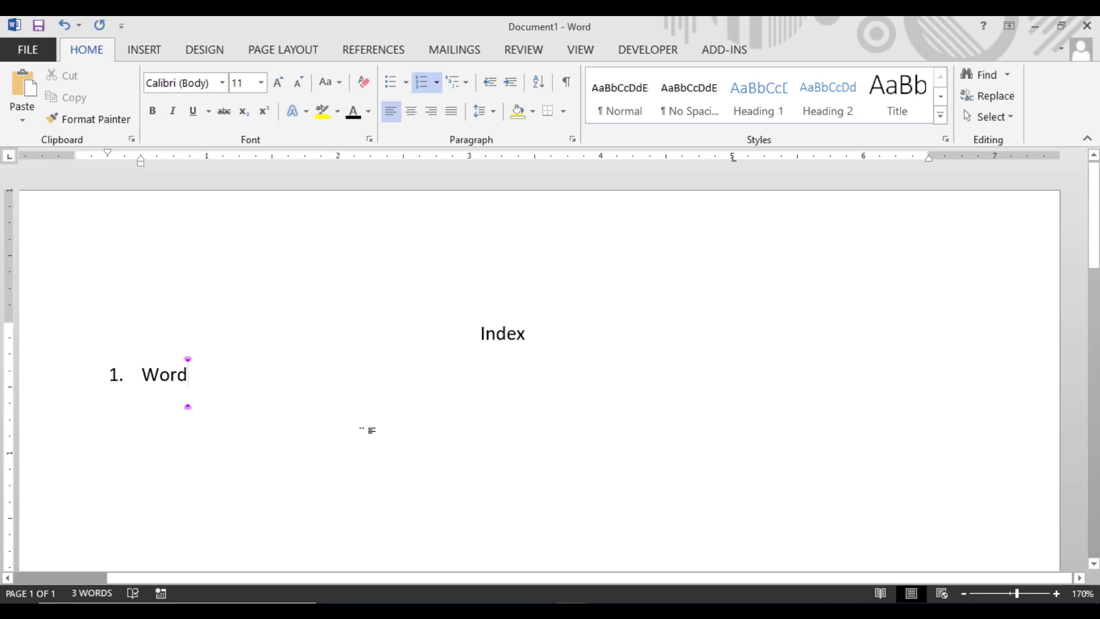
Step: Add "Excel" and "PowerPoint" as the second and third list items, fixing the capitalization of PowerPoint with the spelling suggestion
key("Return")
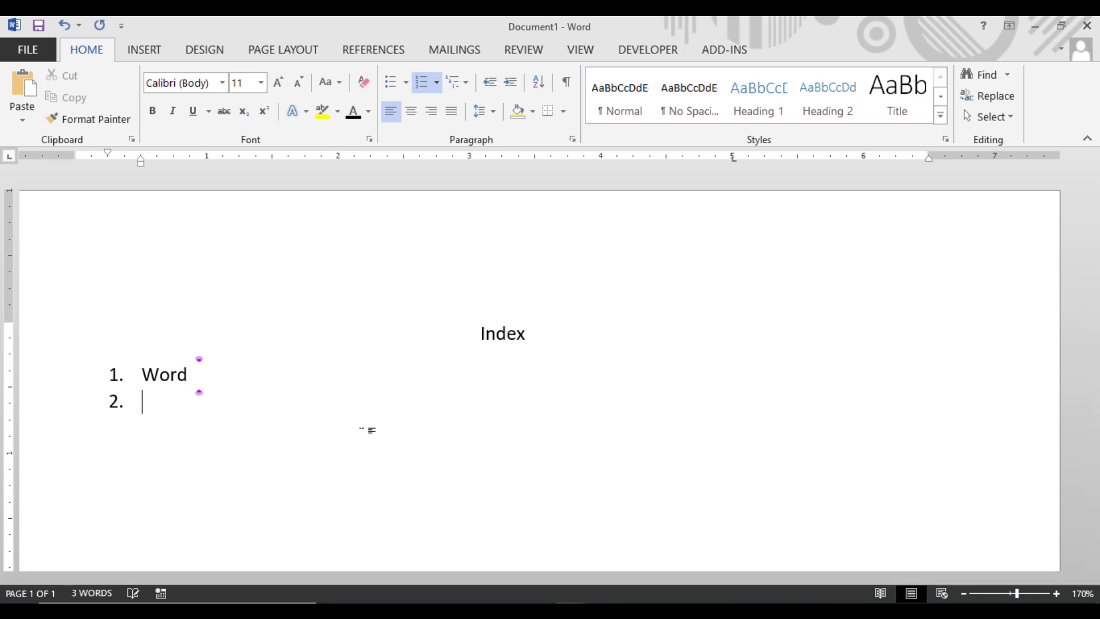
type("Excel")
key("Return")
type("Po")
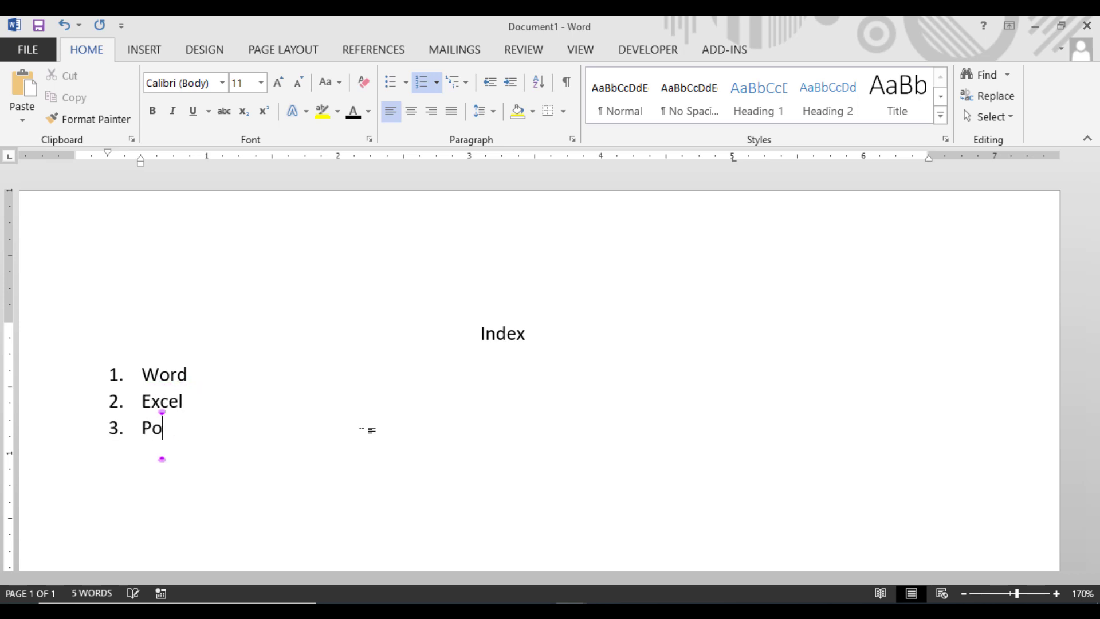
type("werpoin")
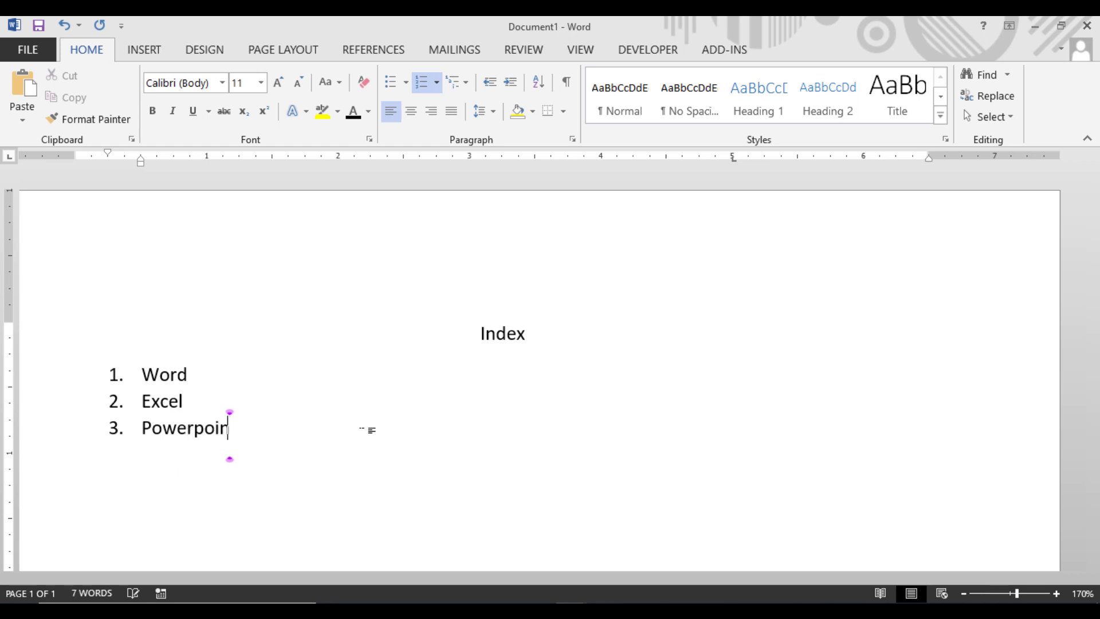
type("t")
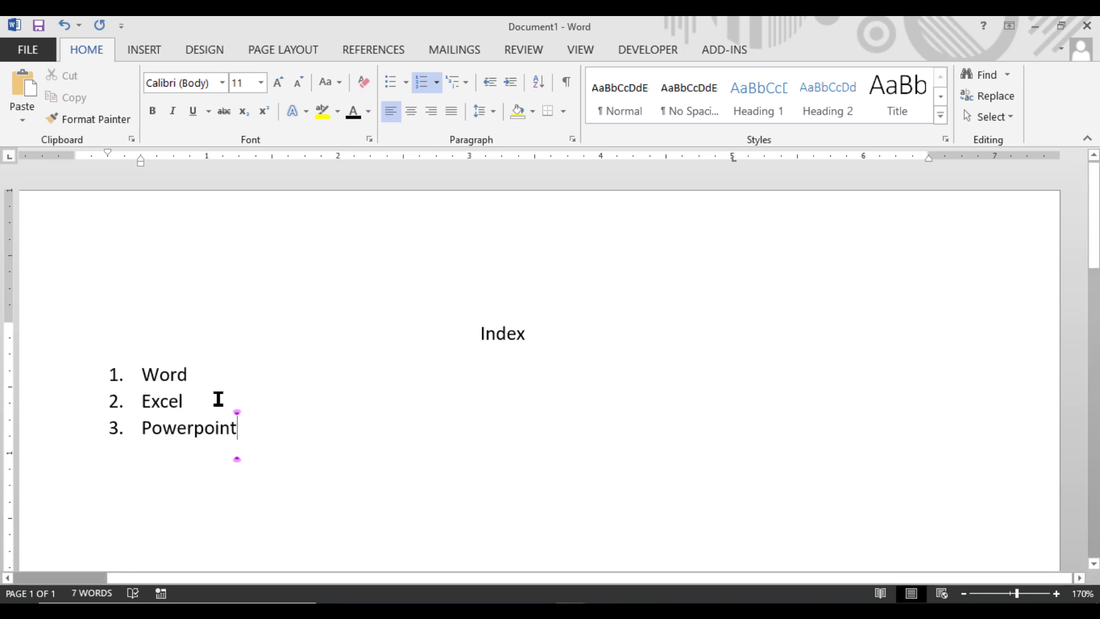
key("Up")
key("Up")
right_click(227, 429)
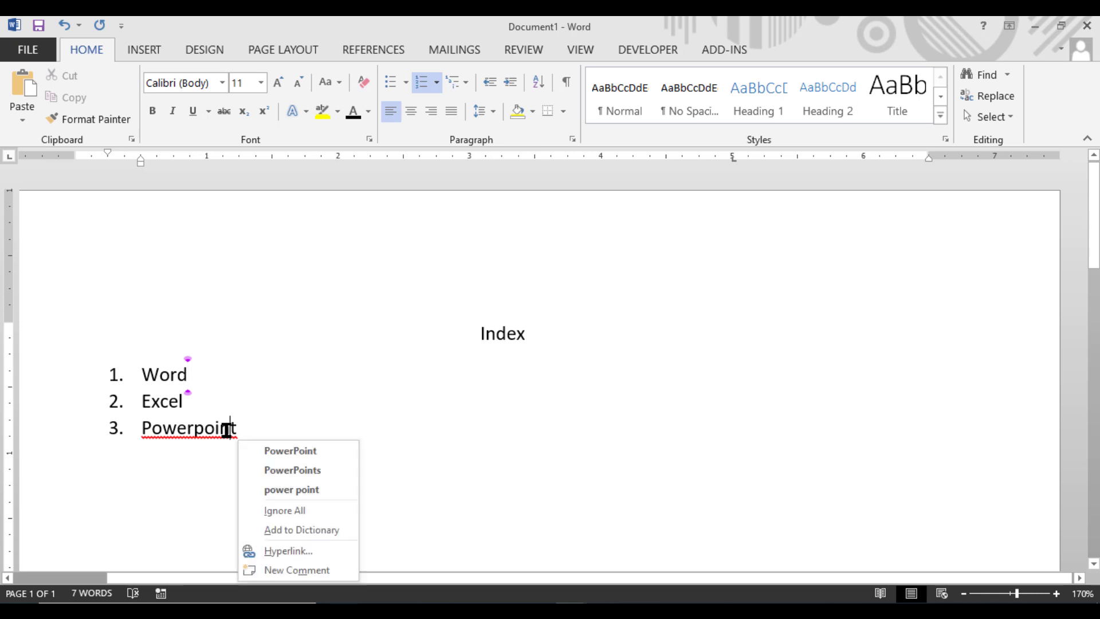
left_click(262, 451)
Step: Insert the dotted tab leader after "Word" and enter the page range 1-5
left_click(233, 375)
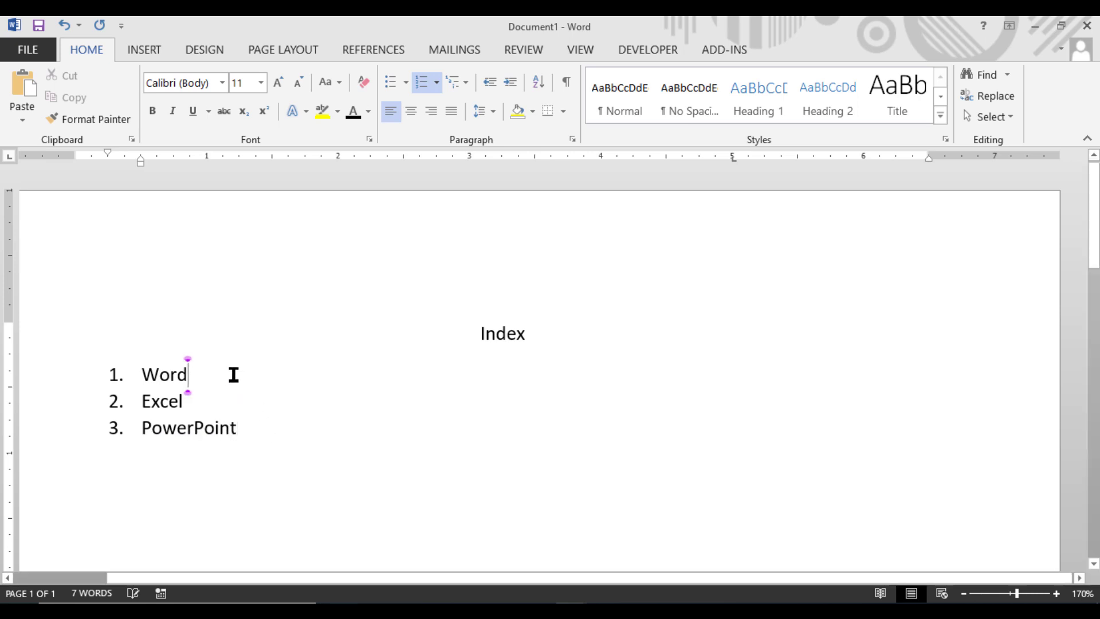
key("Tab")
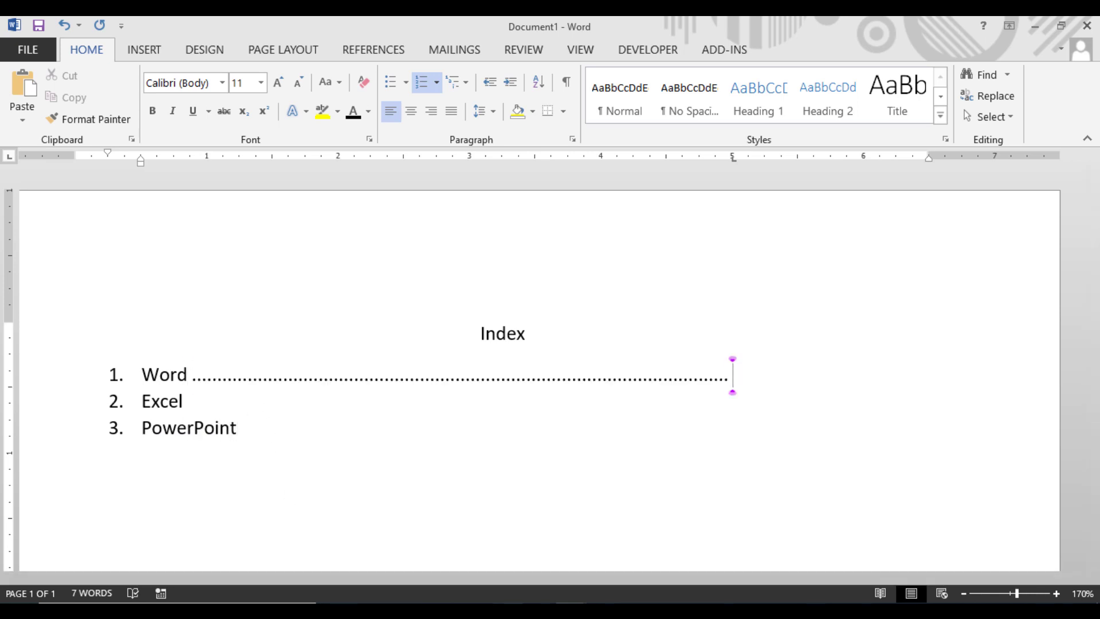
type("1")
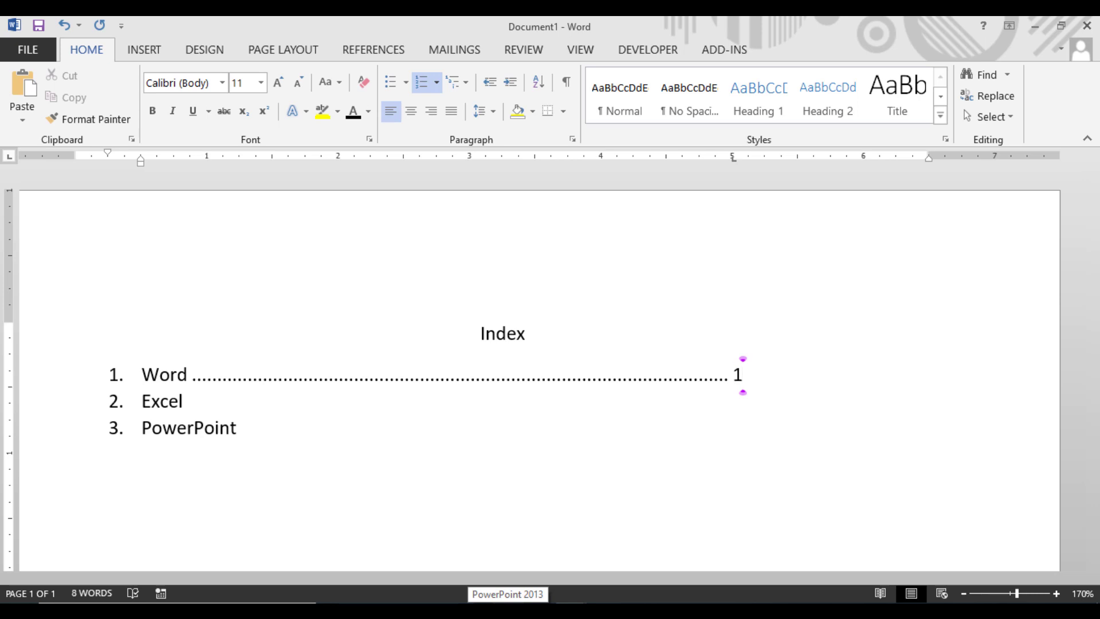
type("-5")
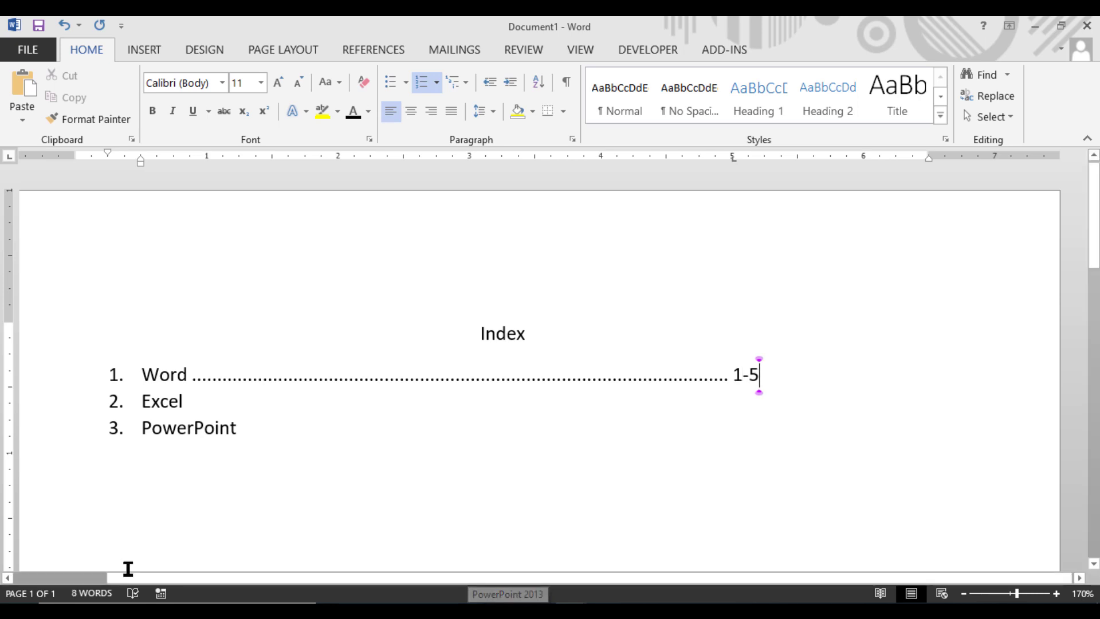
Step: Insert dotted tab leaders after "Excel" and "PowerPoint" and enter the page ranges 6-10 and 11-15
left_click(199, 406)
key("Tab")
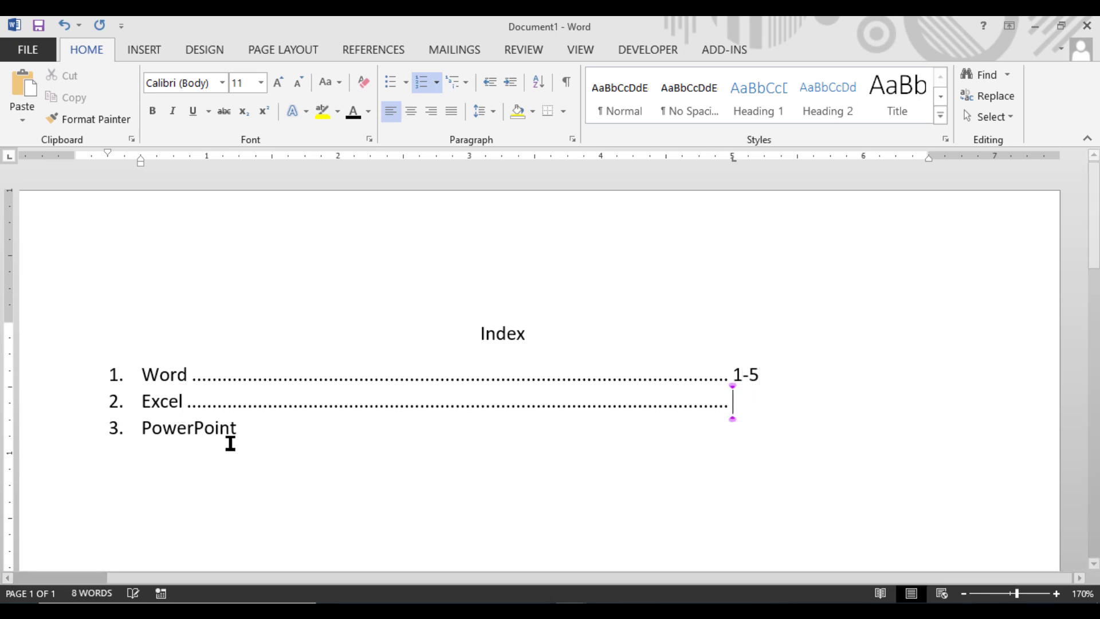
type("6")
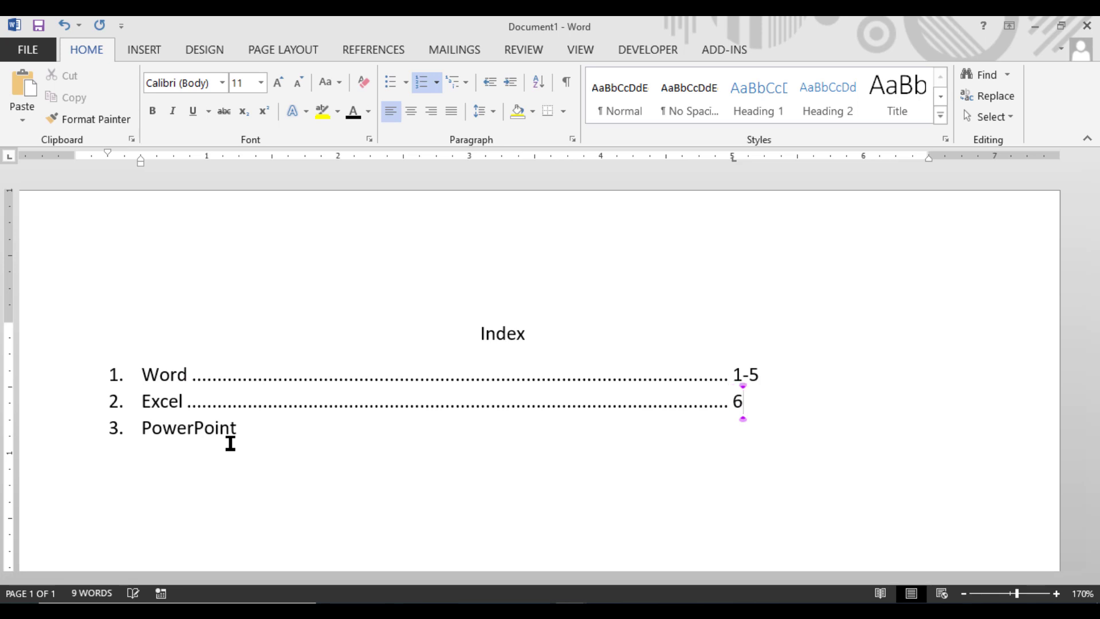
type("-10")
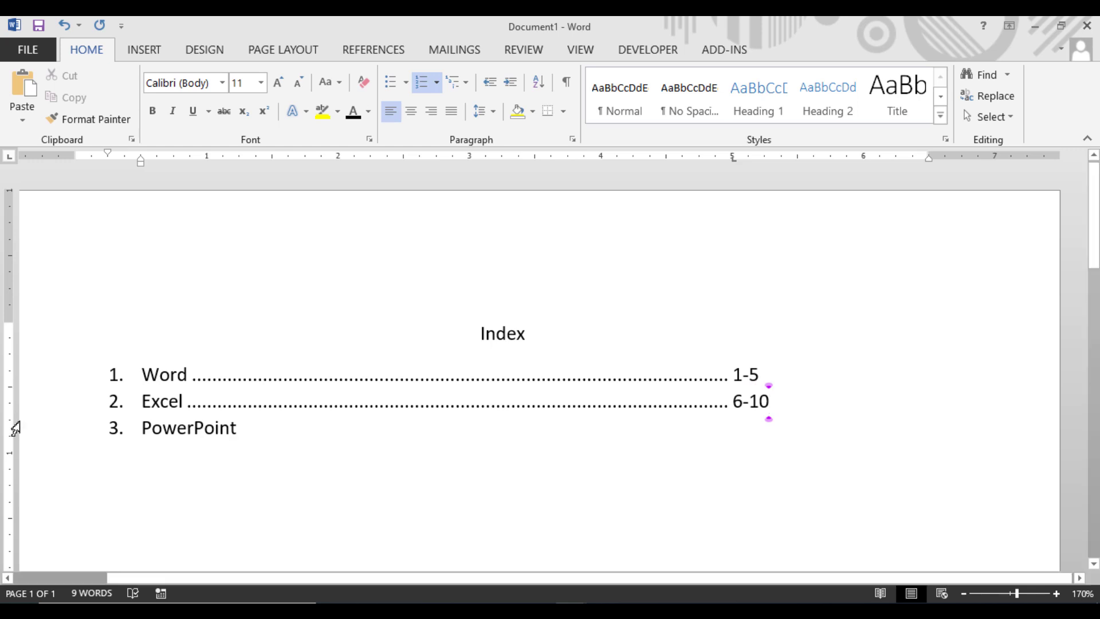
left_click(244, 436)
key("Tab")
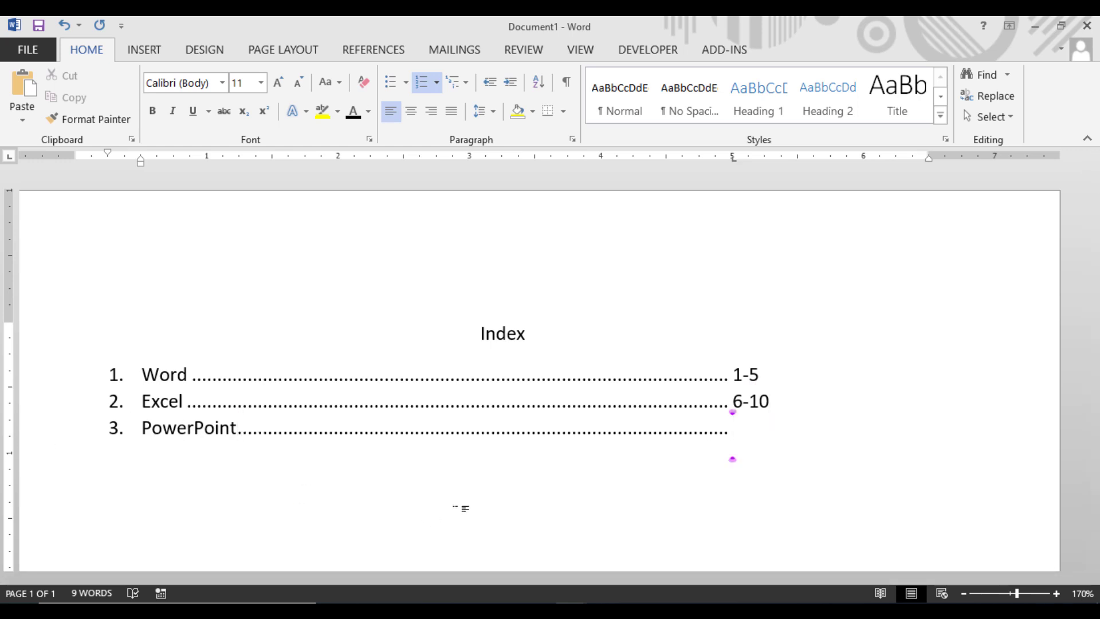
type("11-")
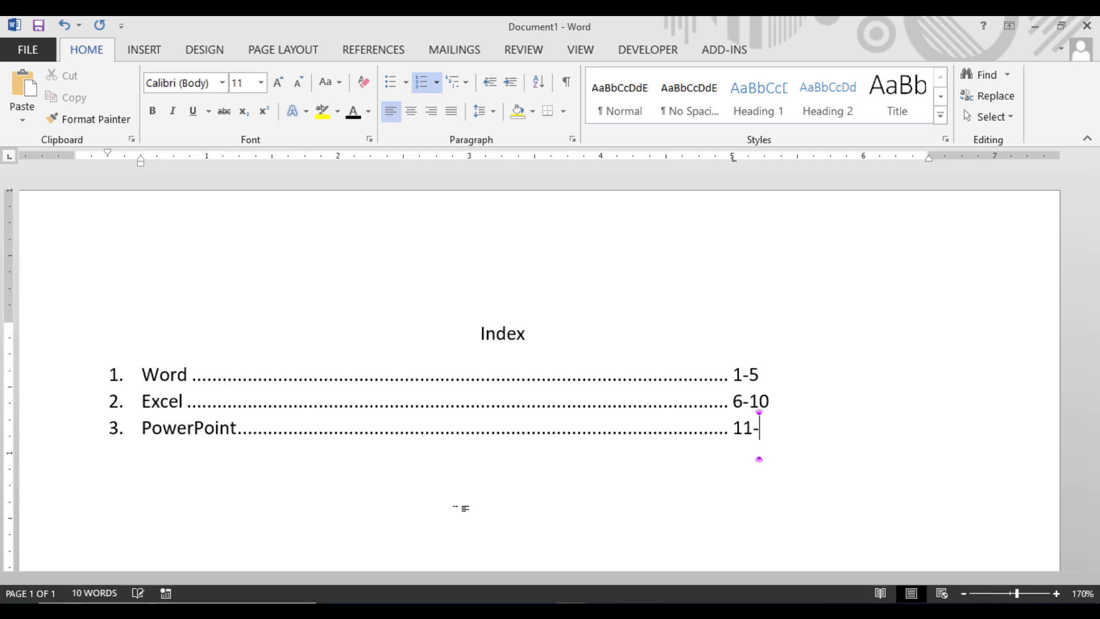
type("15")
Step: End the numbered list and write "Fruit" on a separate line below it, correcting the misspelling with the spelling suggestion
key("Return")
key("BackSpace")
key("BackSpace")
key("Return")
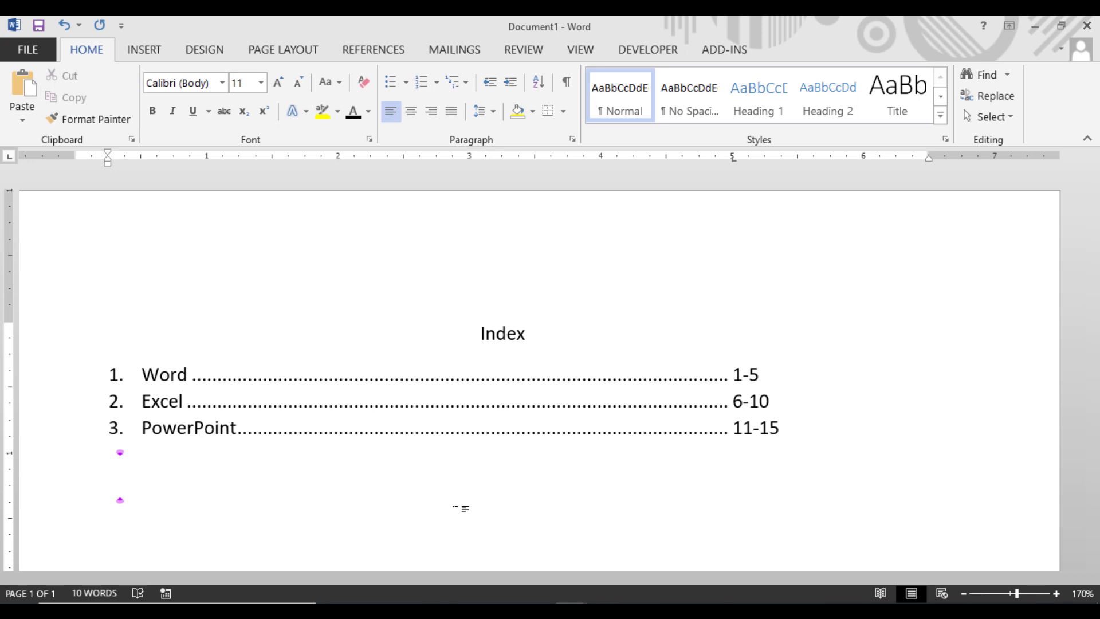
type("Fru")
key("BackSpace")
type("iut")
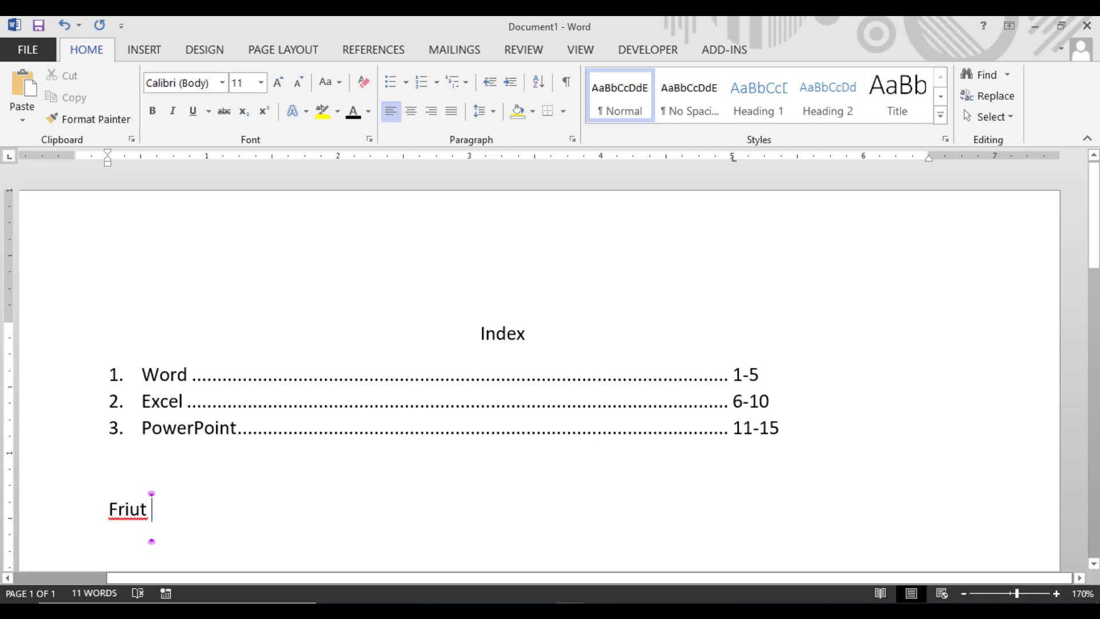
right_click(126, 510)
left_click(195, 373)
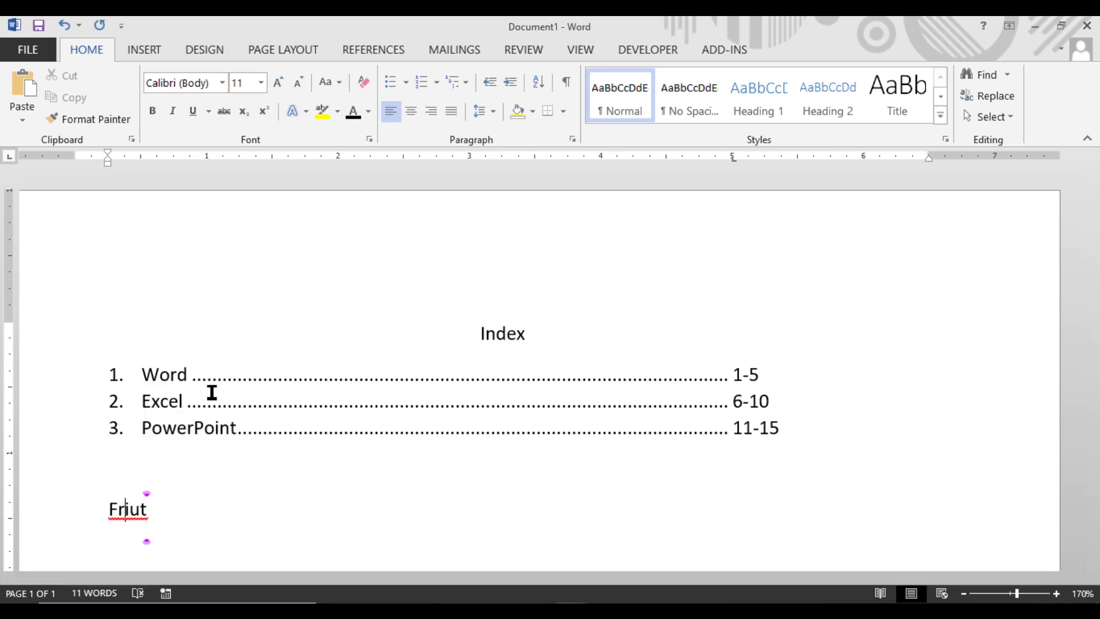
Step: Remove the dotted leader after "Fruit" and clear the 5" tab stop from that line
key("Tab")
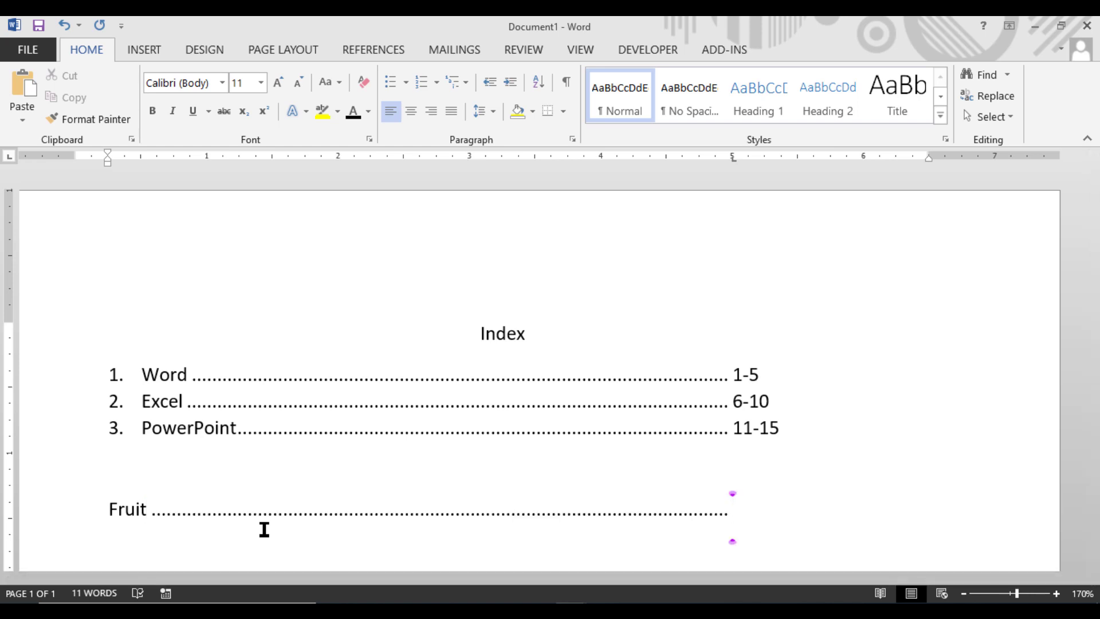
key("BackSpace")
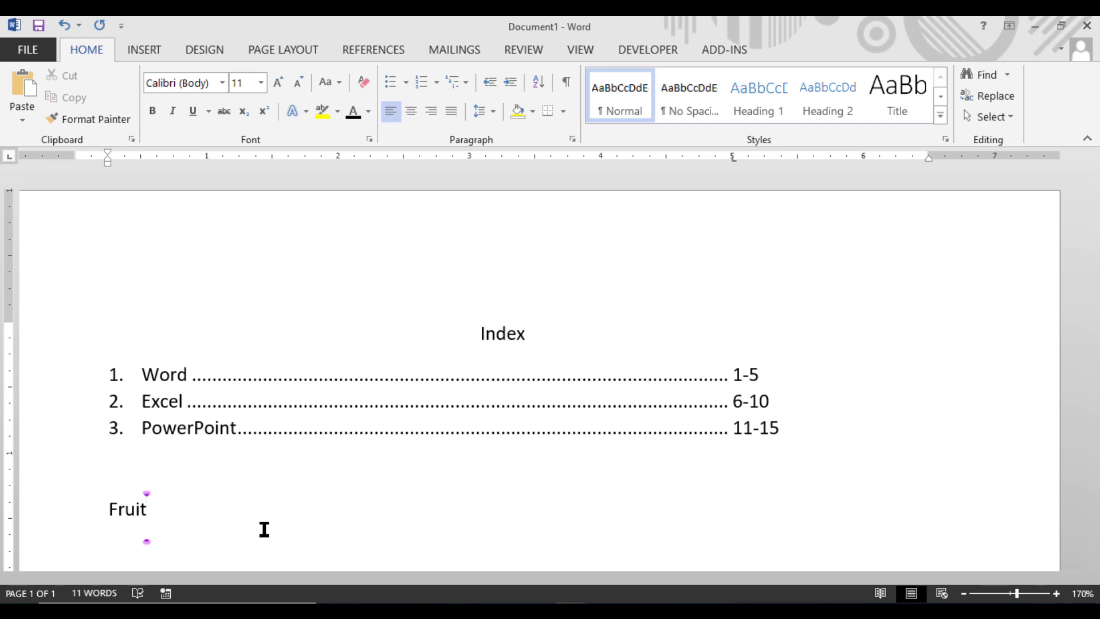
left_click(572, 139)
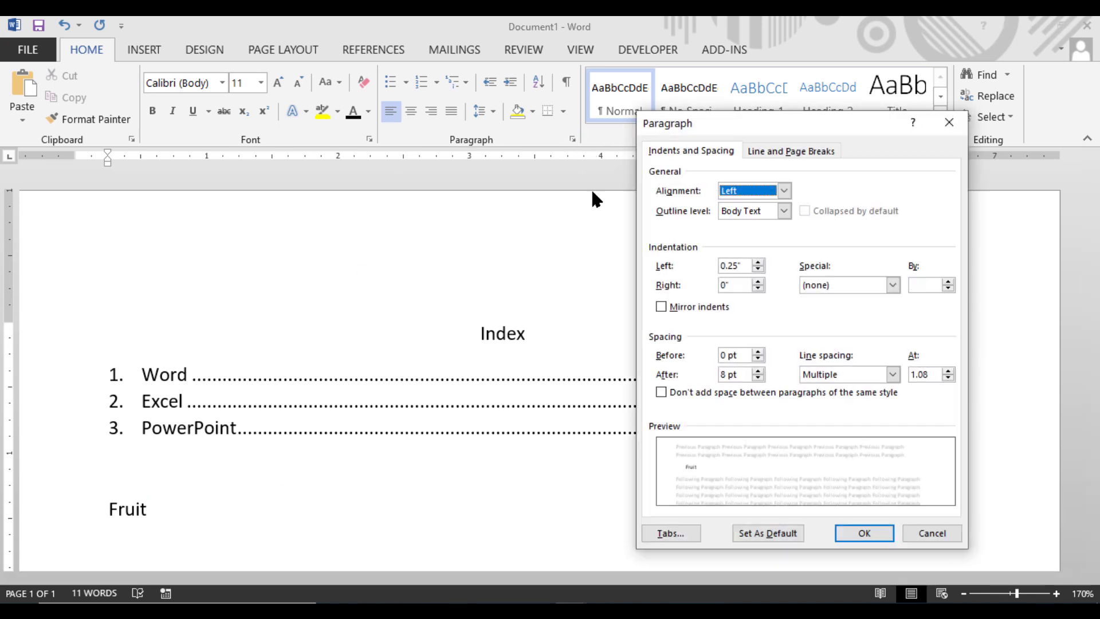
left_click(667, 534)
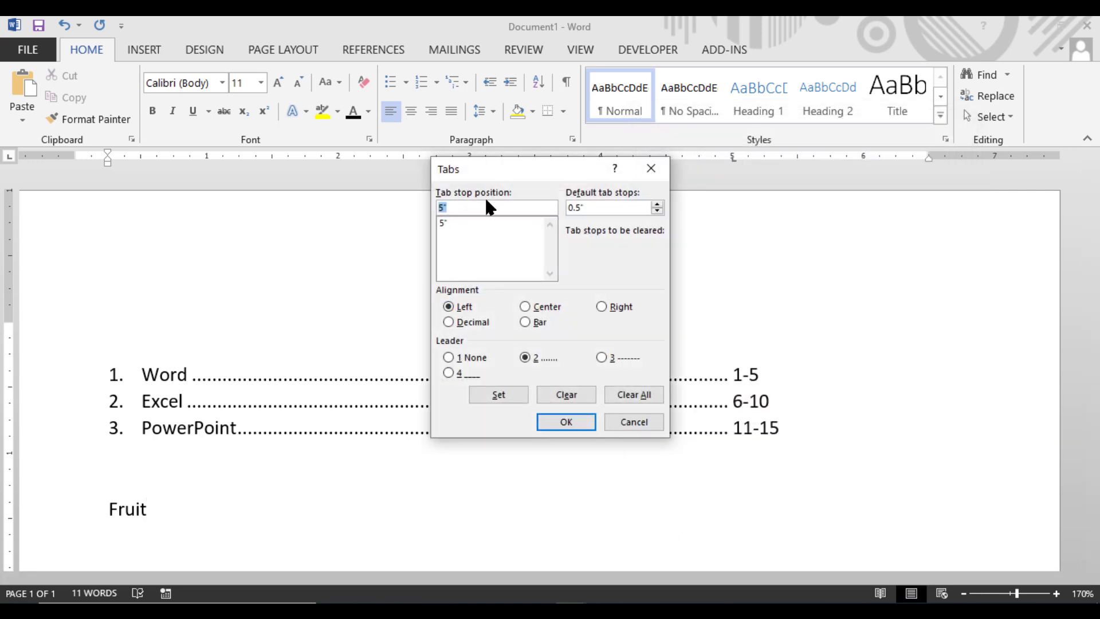
left_click(568, 395)
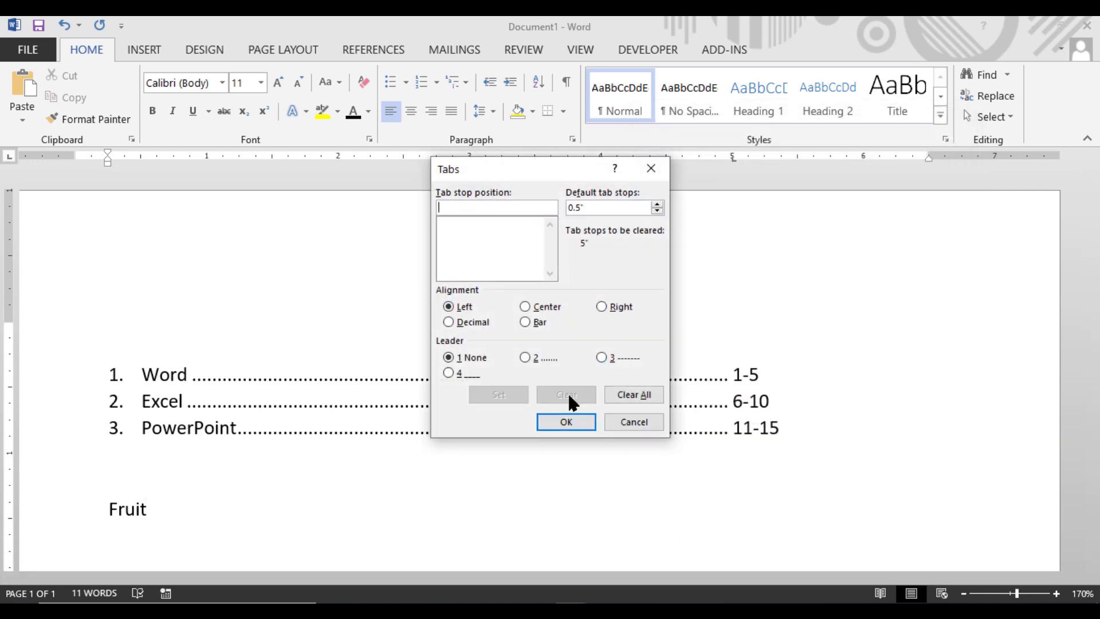
left_click(566, 422)
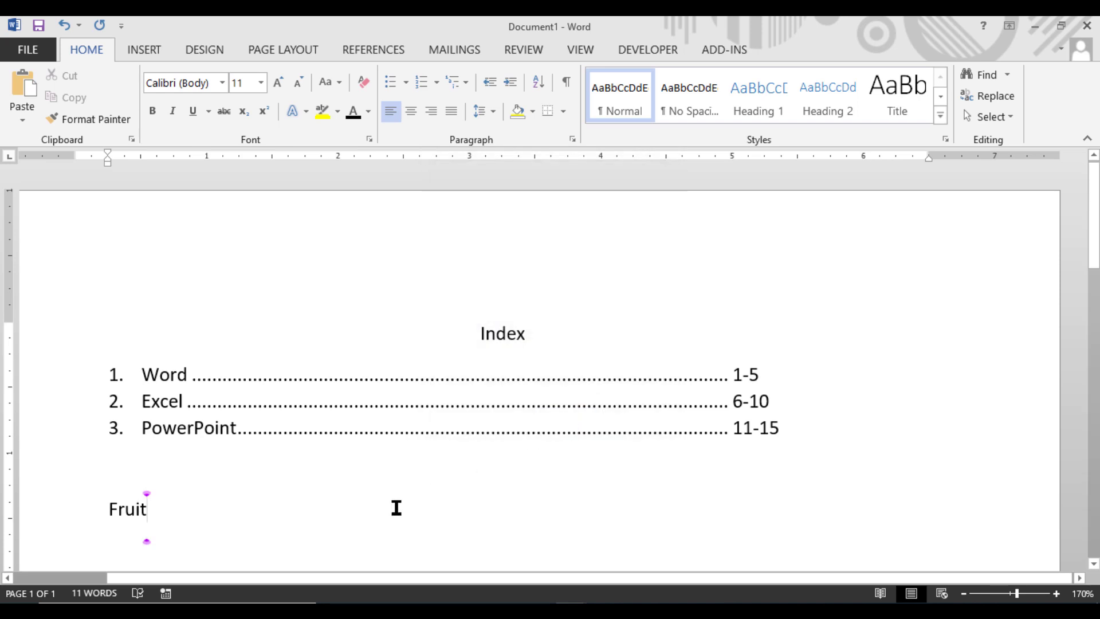
Step: Write "Vegetable" one default tab after "Fruit" on the same line, removing the stray backslash
key("Tab")
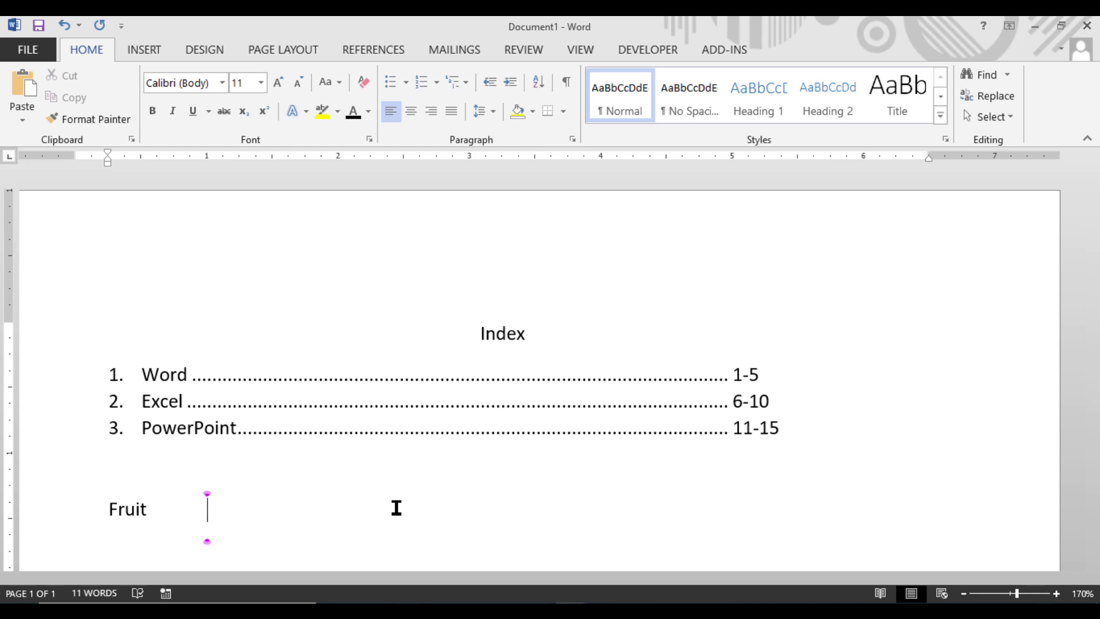
type("Vegeta")
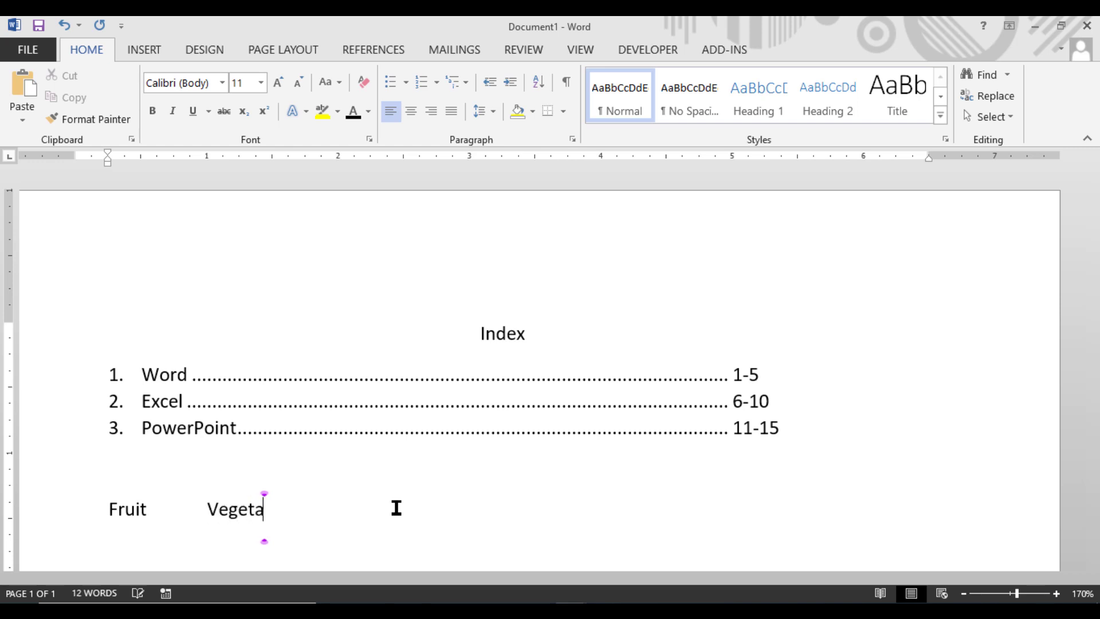
type("ble\\")
key("Return")
key("BackSpace")
key("BackSpace")
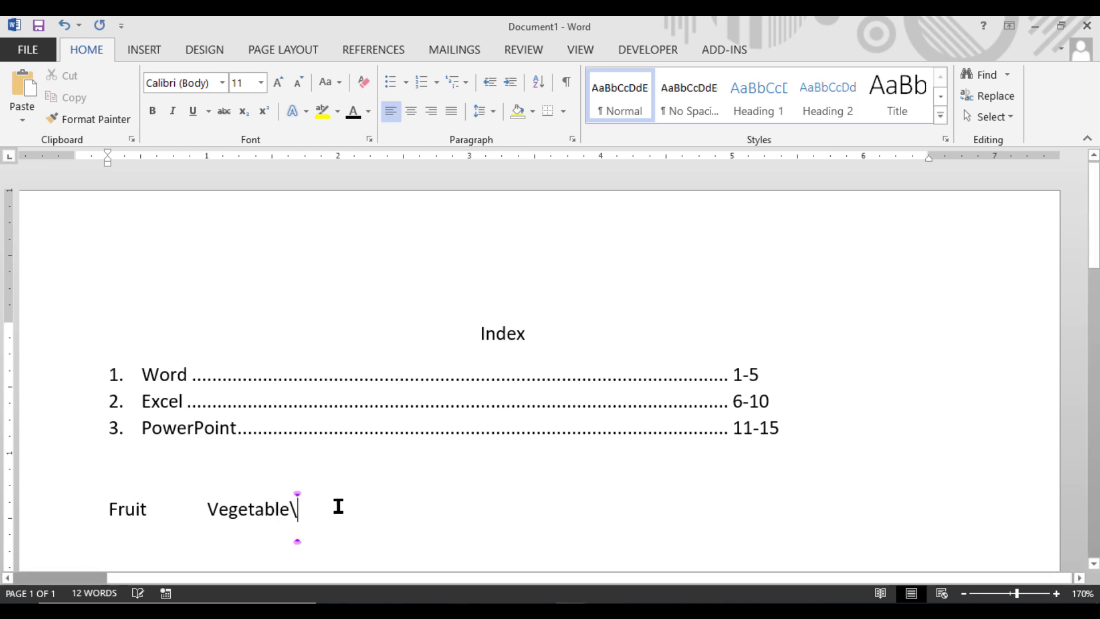
Step: Write "Apple", "Orange" and "Grape" on separate lines below "Fruit" and format the three lines as a bulleted list
scroll(272, 526, "down", 1)
left_click(152, 447)
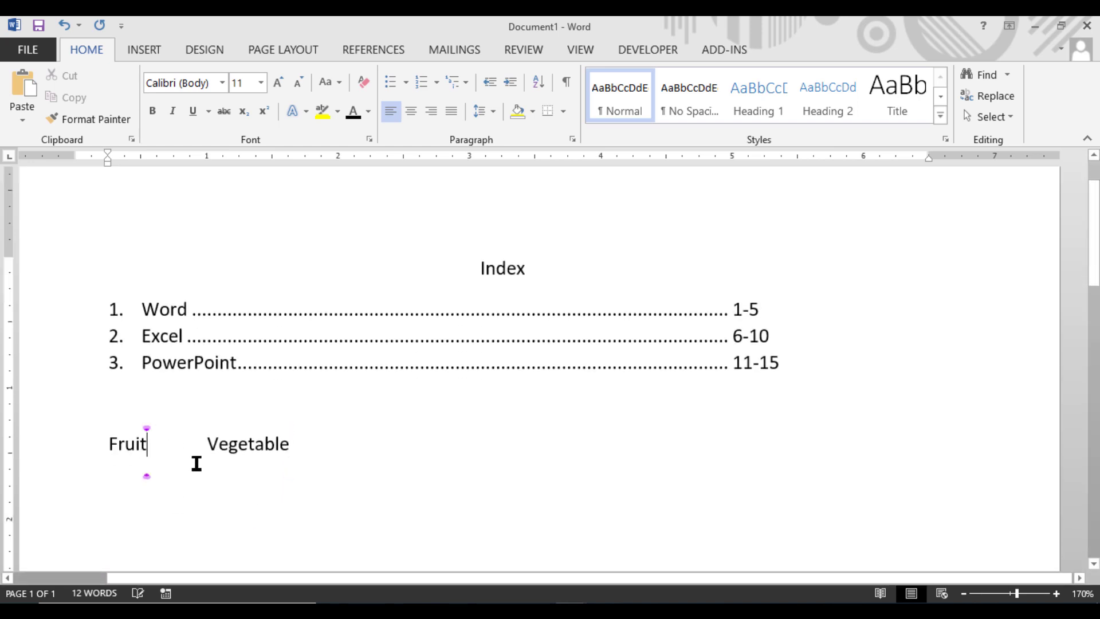
key("Return")
key("ctrl+z")
key("Return")
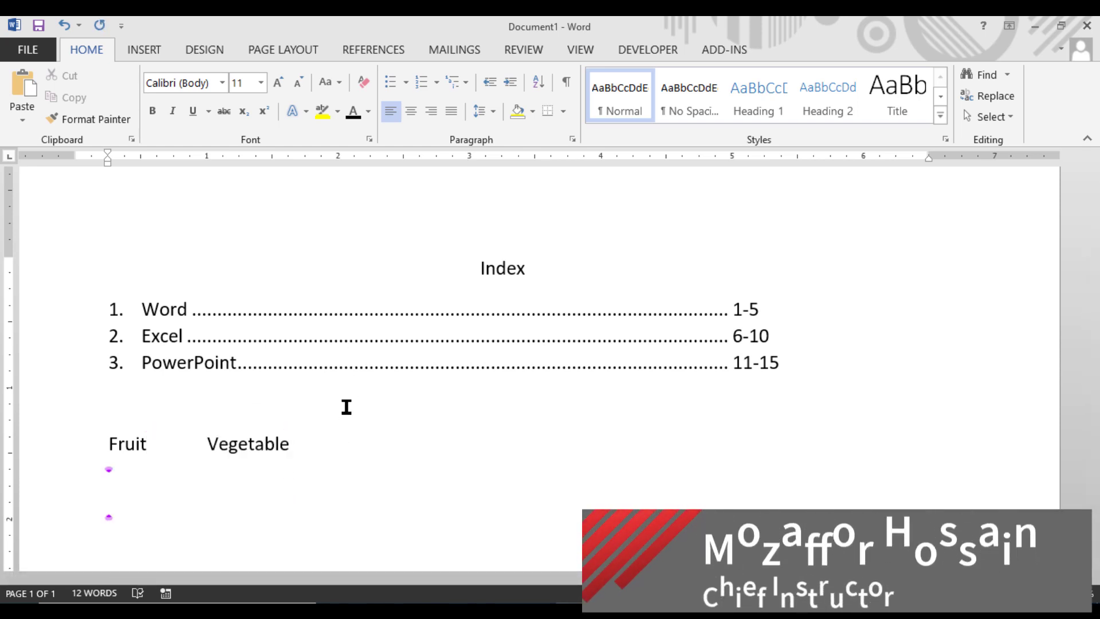
type("Apple")
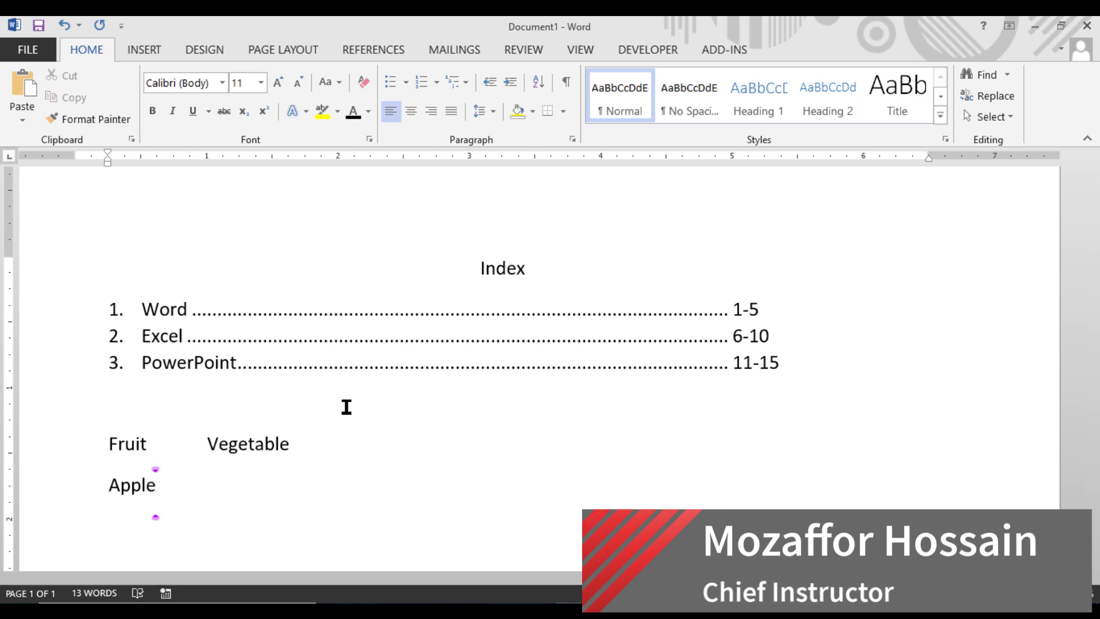
key("Return")
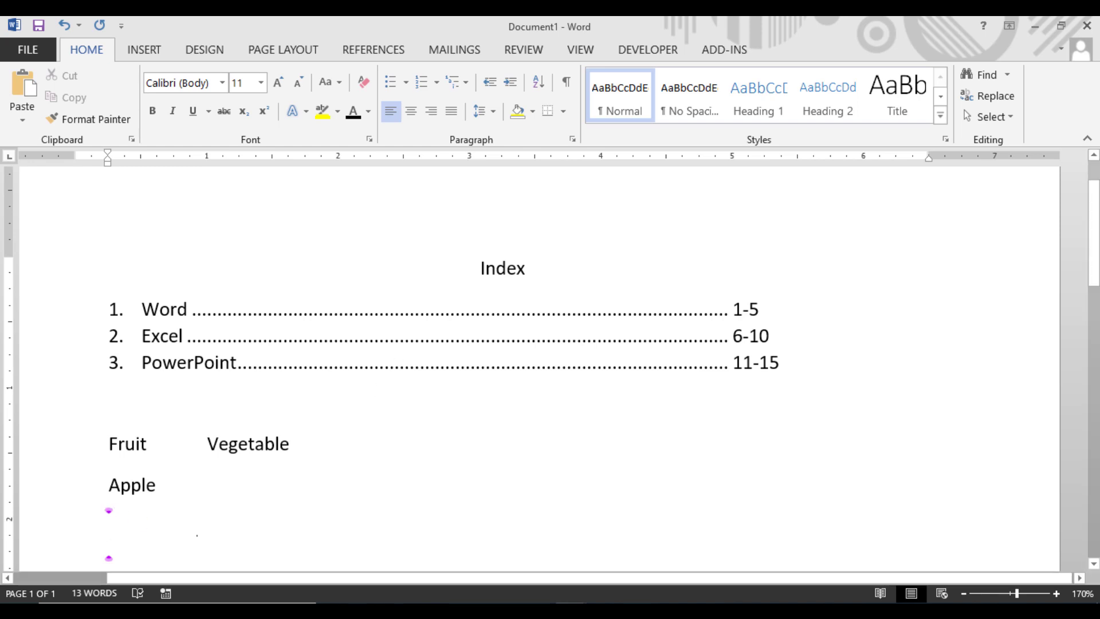
type("Orange")
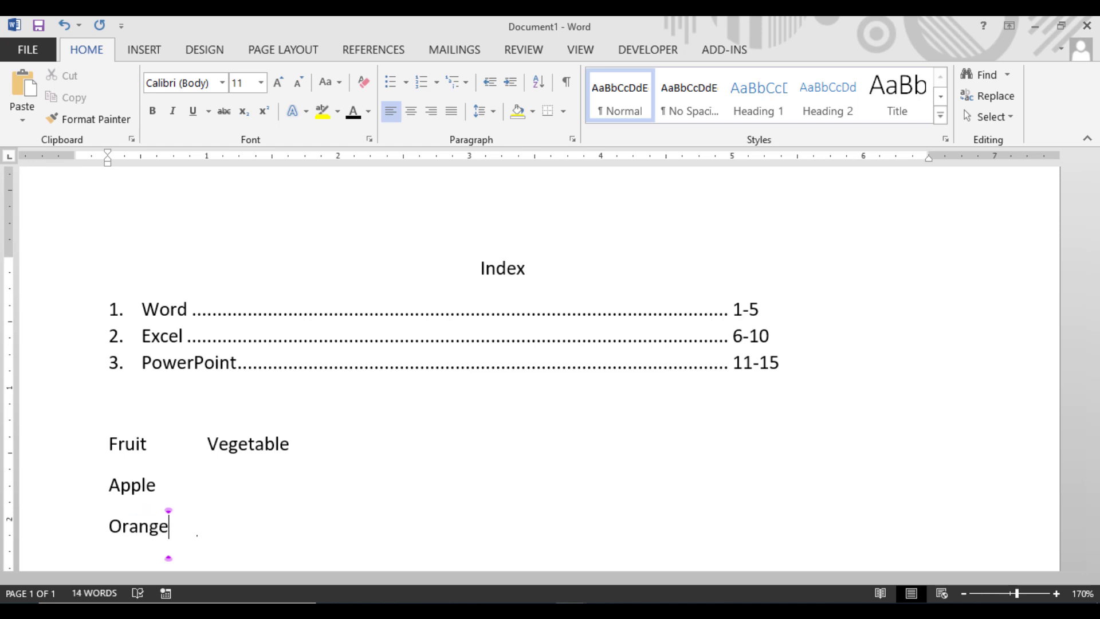
key("Return")
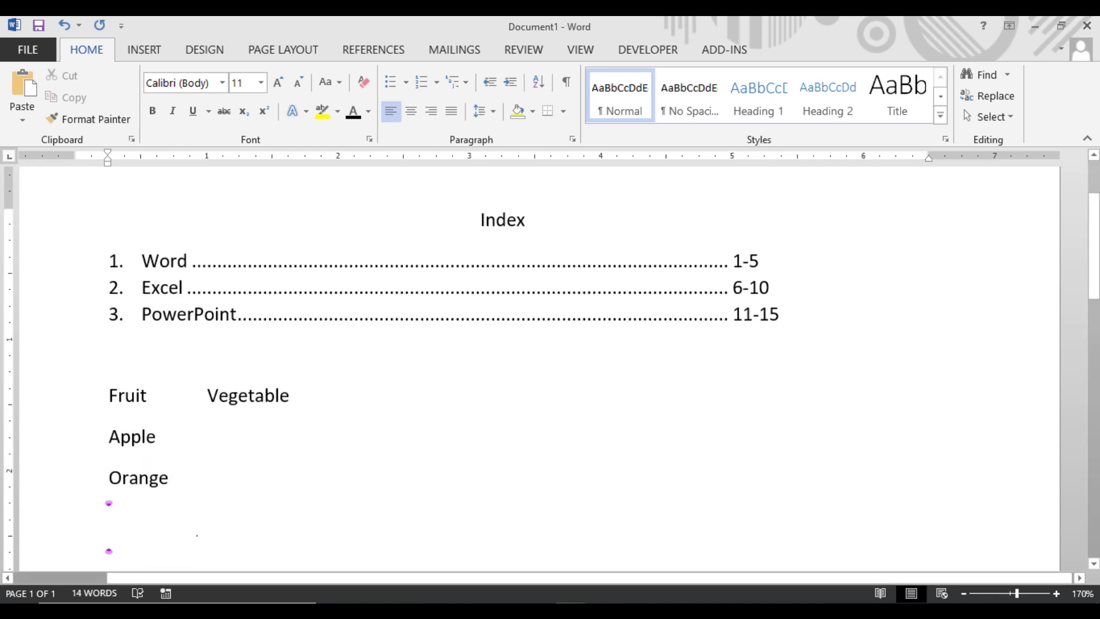
type("Gra")
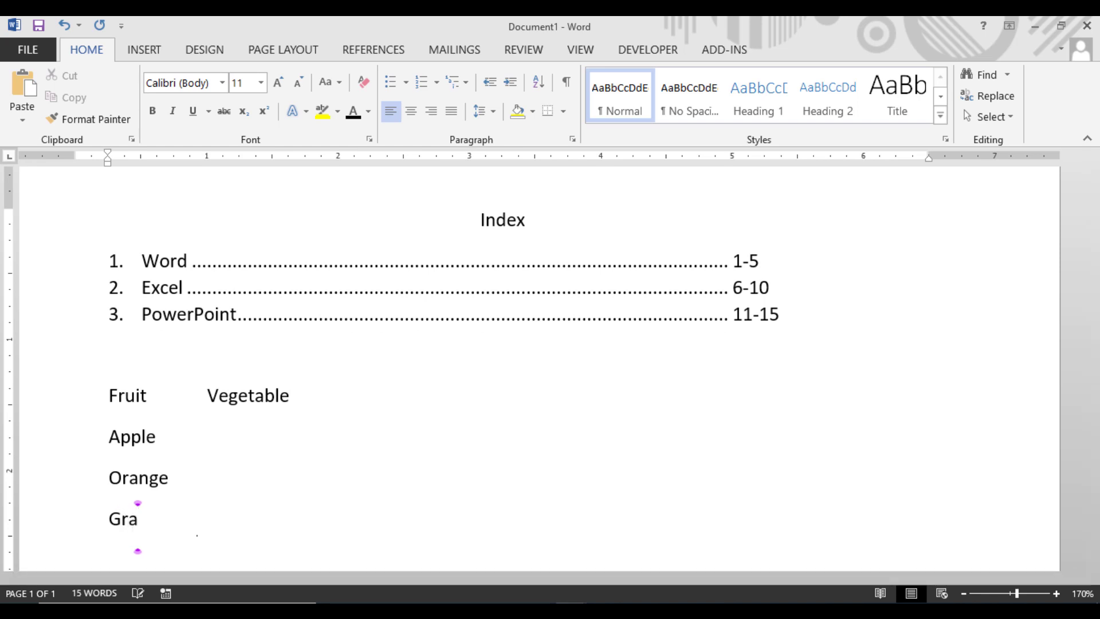
type("pe")
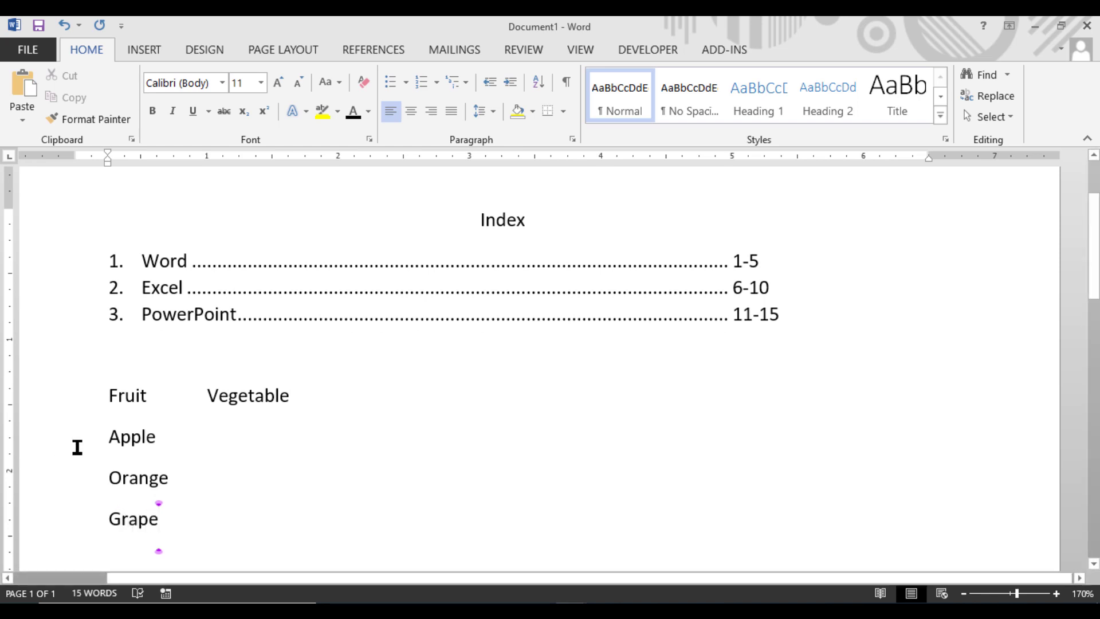
left_click_drag(109, 437, 172, 518)
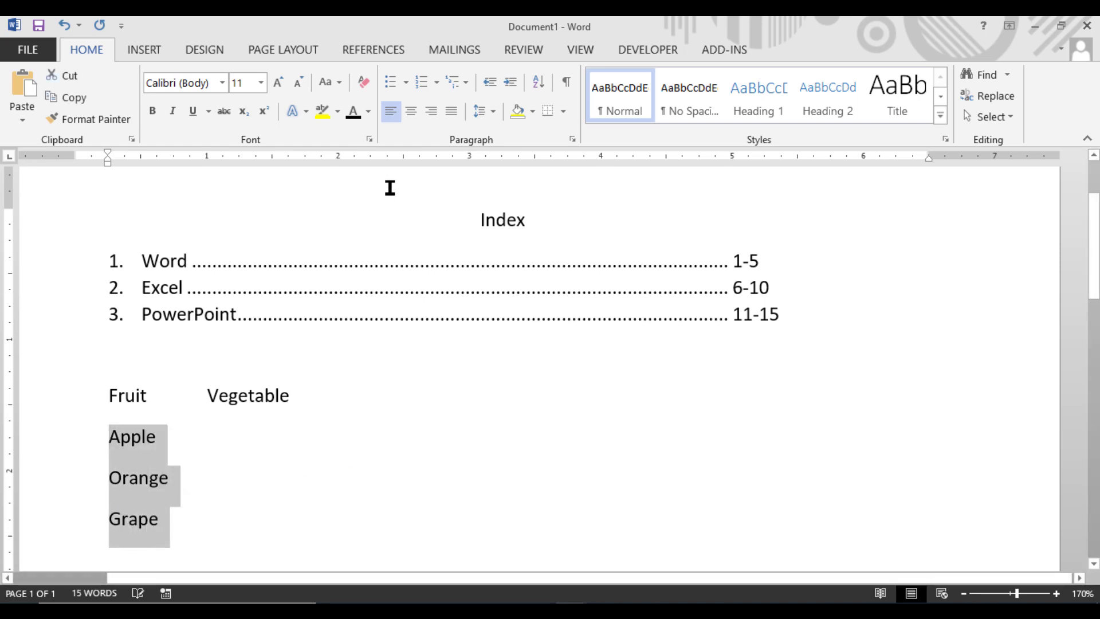
left_click(388, 80)
Step: Add "Green Apple" as a second-level bullet under "Apple"
left_click(241, 442)
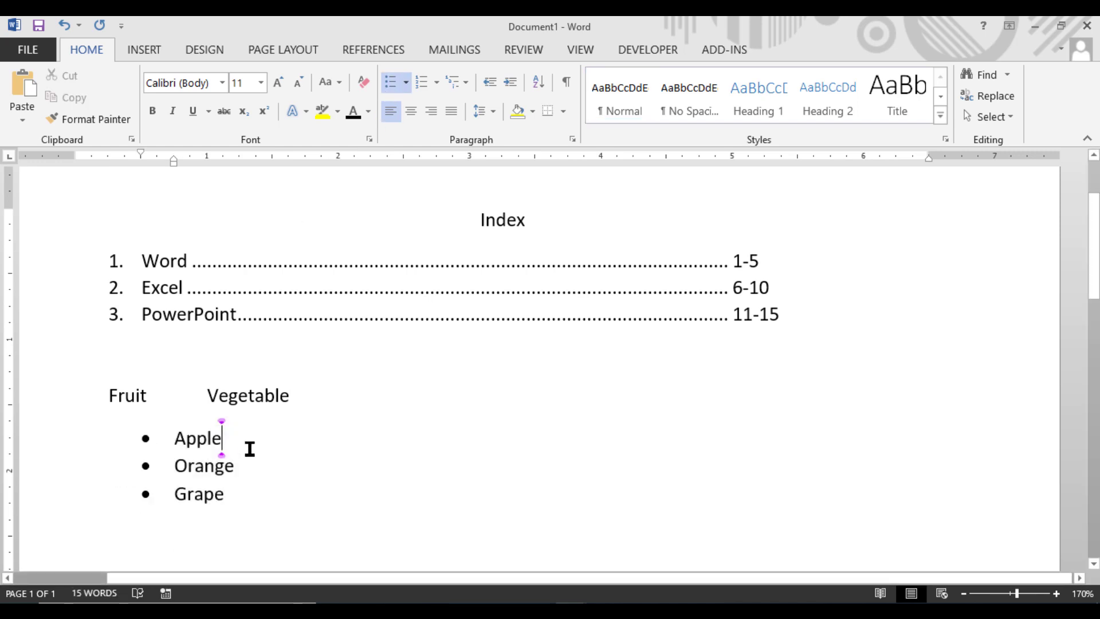
key("Return")
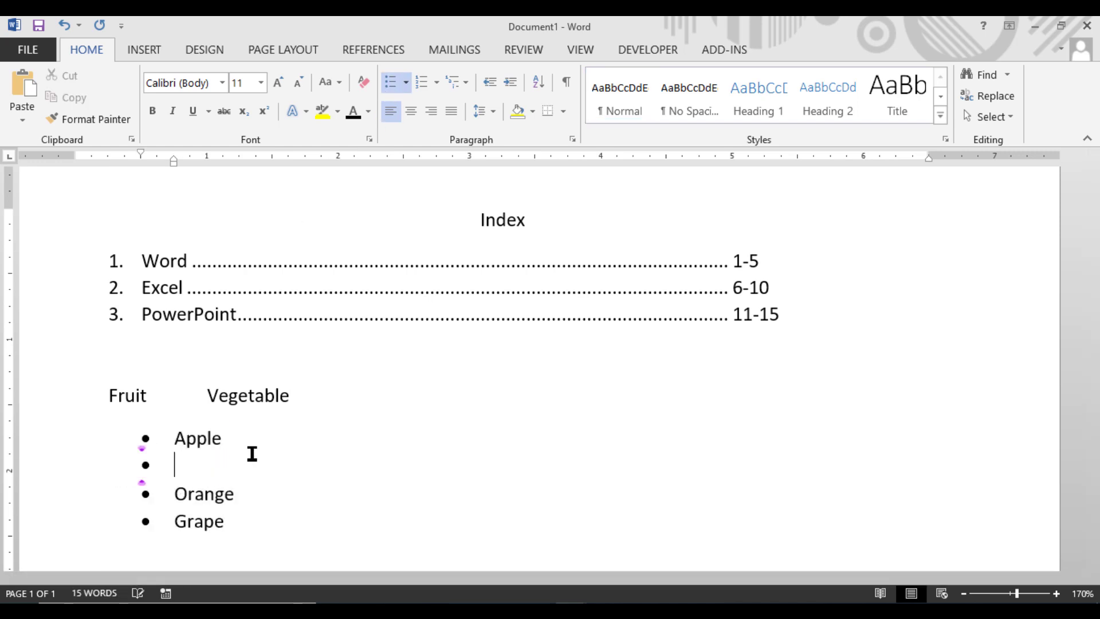
key("Tab")
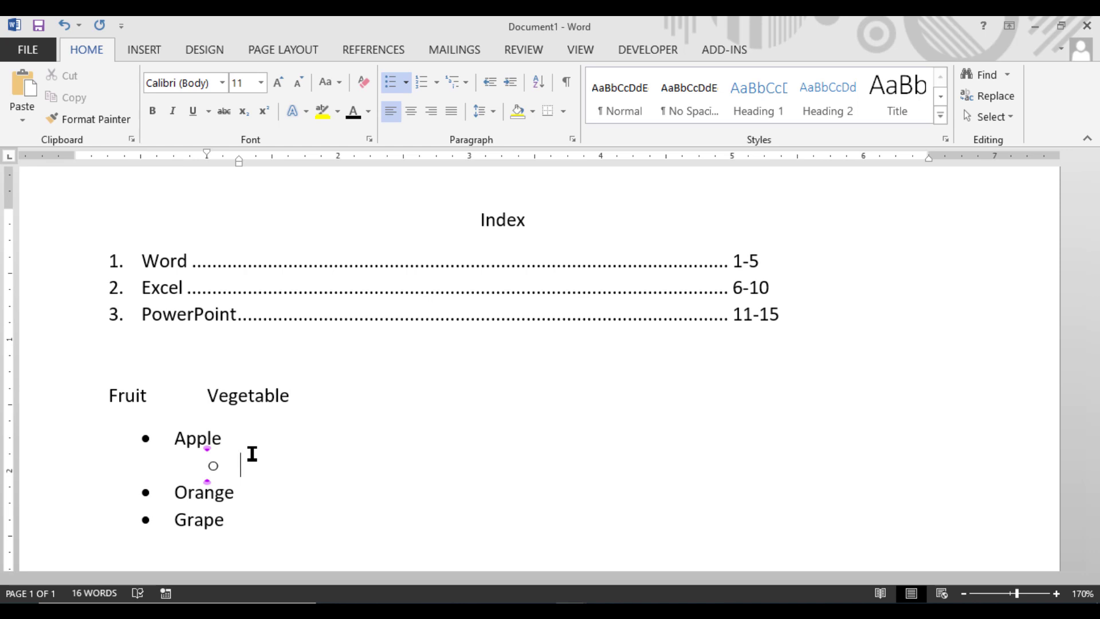
type("Green Apple")
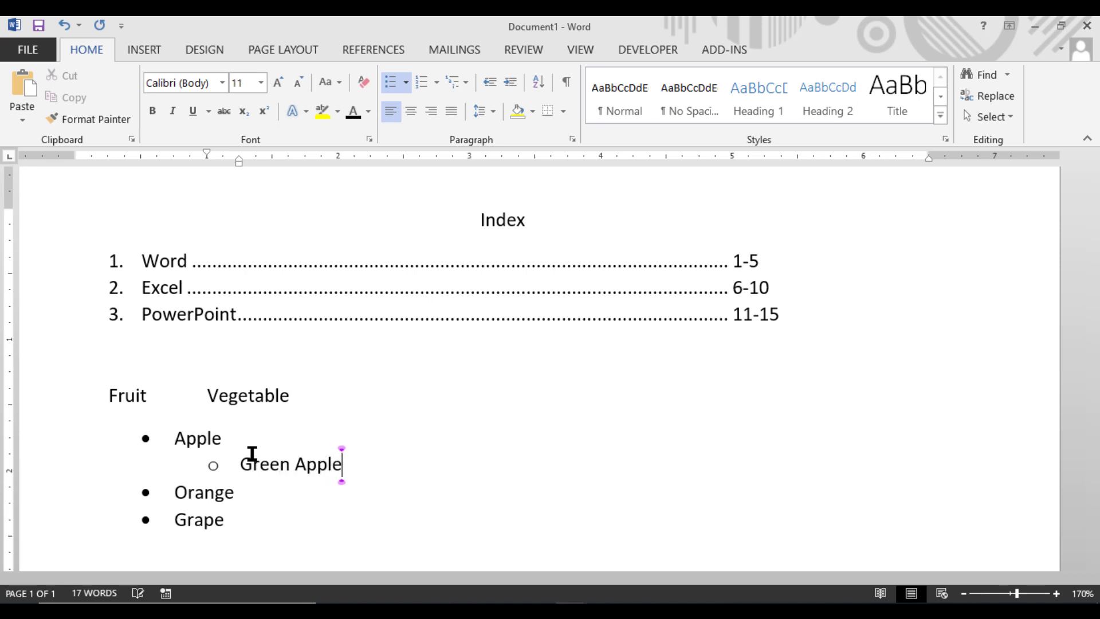
Step: Add "Fuji Apple" as another second-level bullet below "Green Apple"
key("Return")
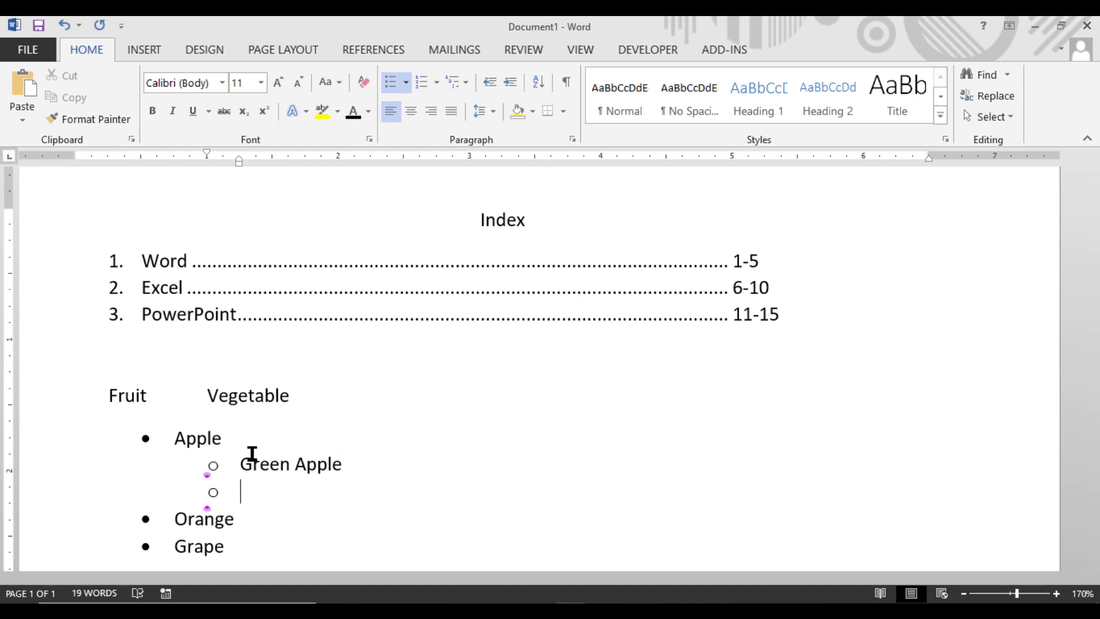
type("uji Appl")
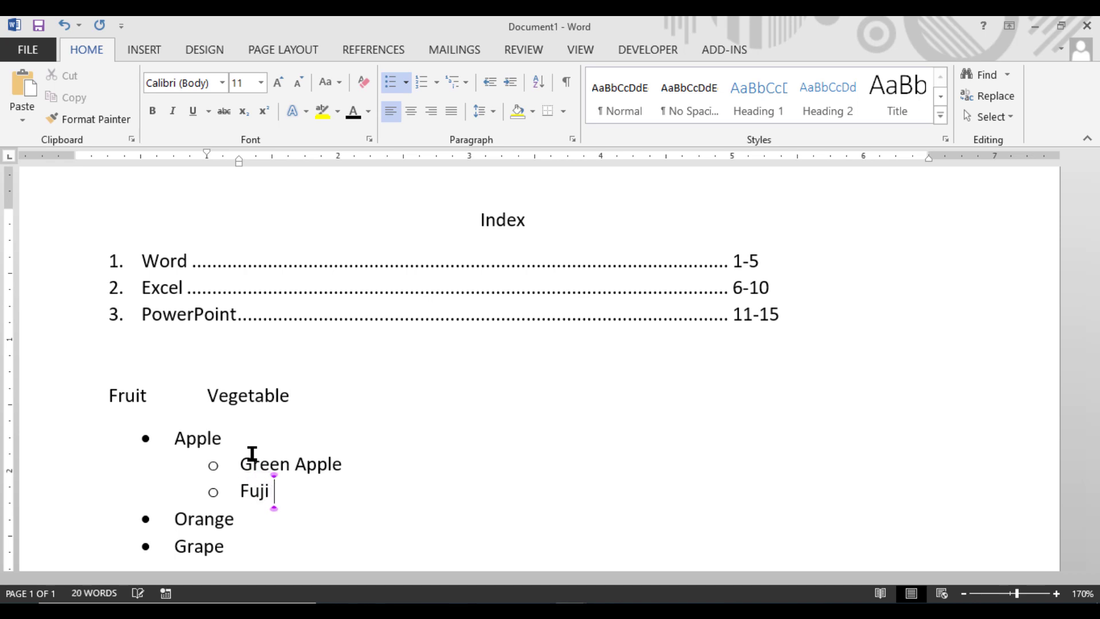
type("e")
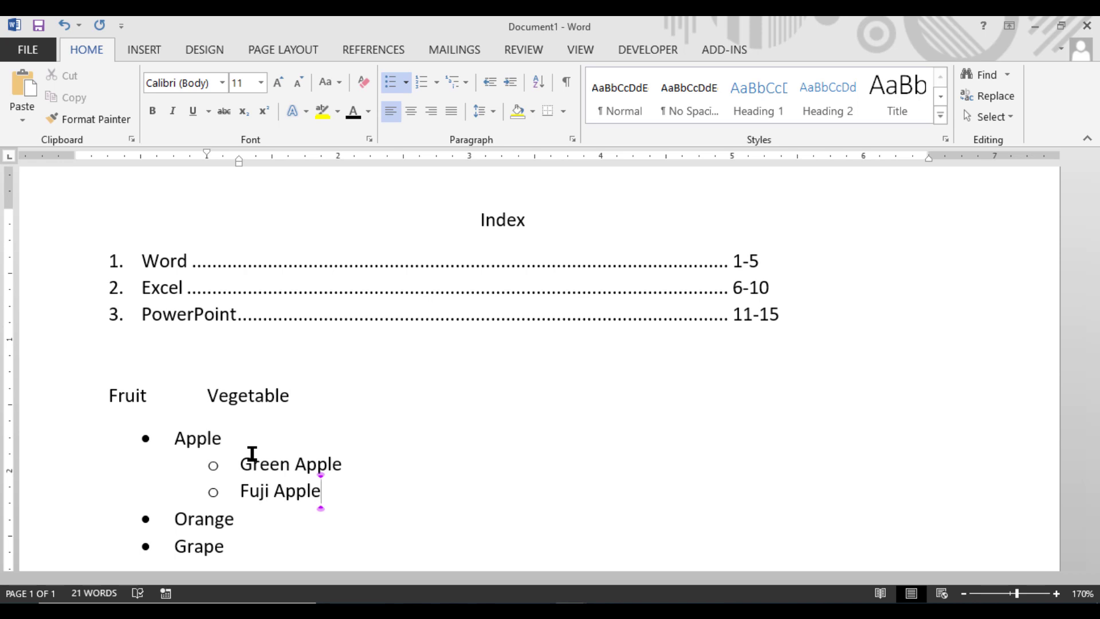
Step: Add "Gala" as a third-level bullet under "Green Apple"
left_click(370, 465)
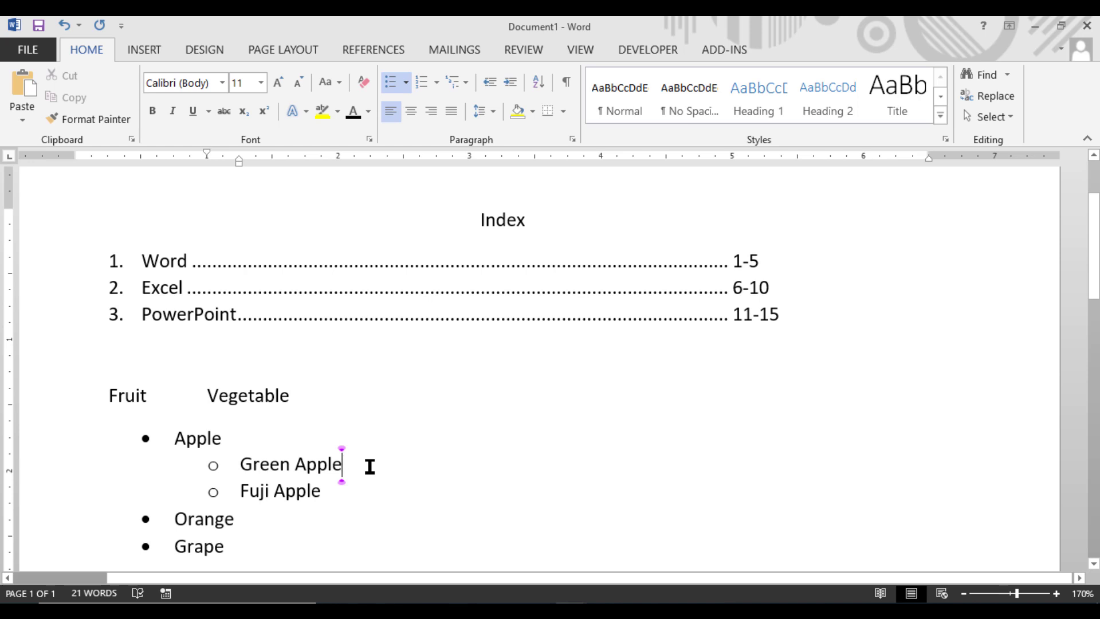
key("Return")
key("Tab")
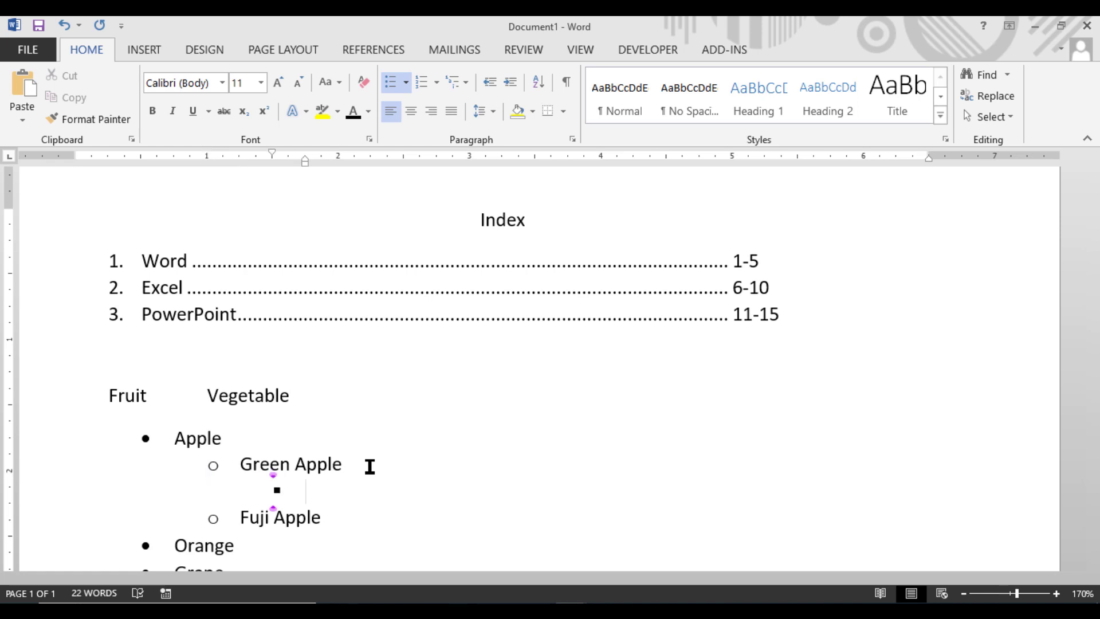
type("Gala")
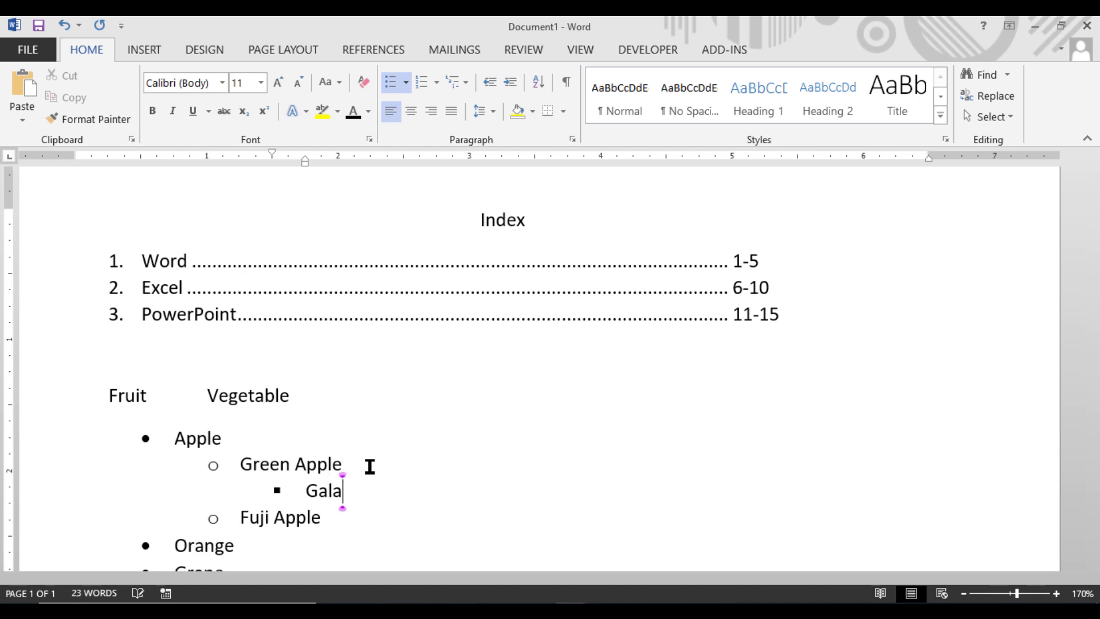
type(" App")
key("BackSpace")
key("BackSpace")
key("BackSpace")
key("BackSpace")
Step: Add "China" as another third-level bullet below "Gala"
key("Return")
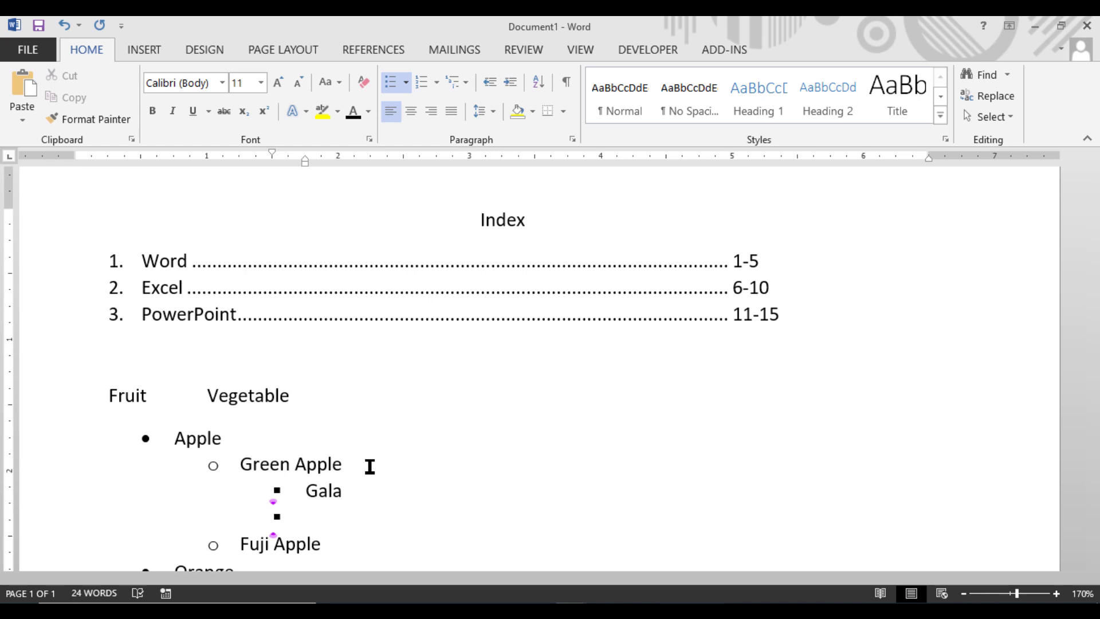
type("China")
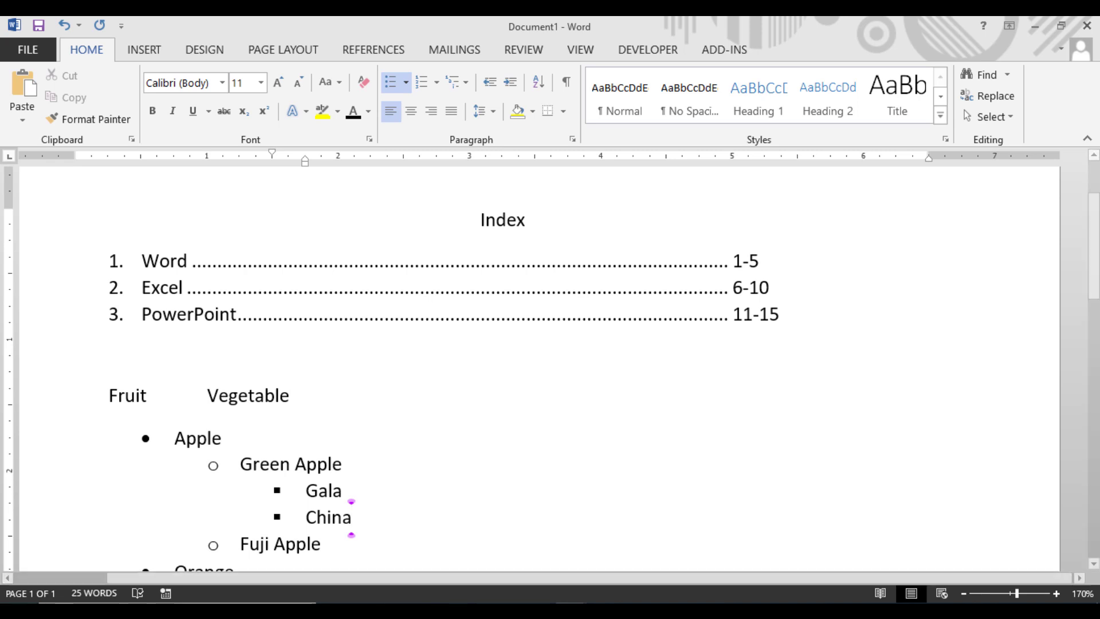
Step: Delete the whole multilevel bulleted list below the "Fruit" and "Vegetable" line
scroll(212, 518, "down", 2)
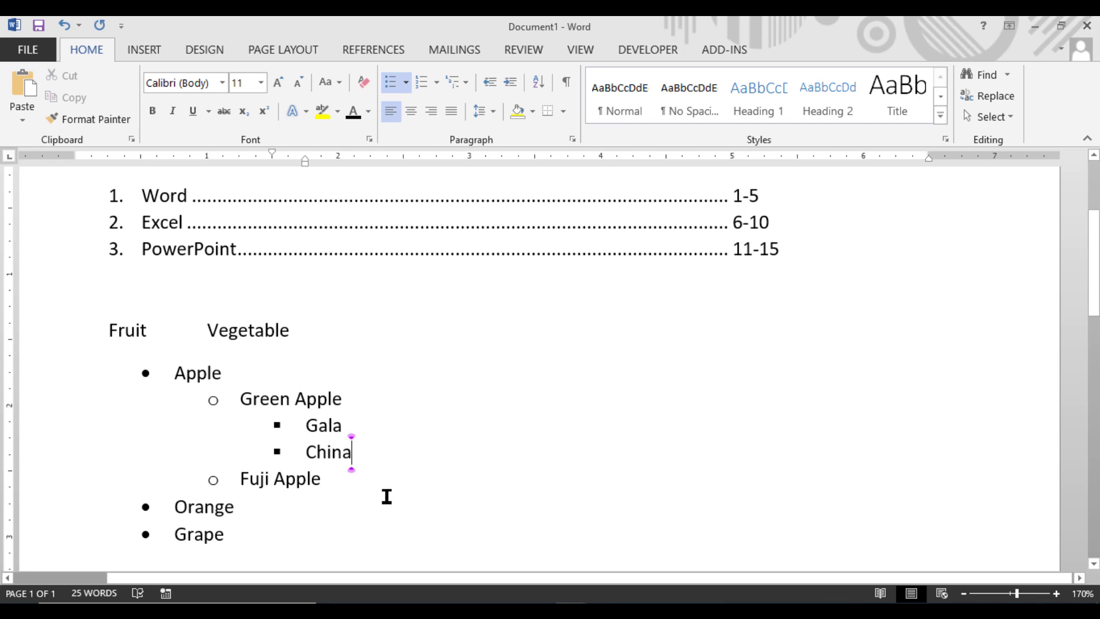
left_click_drag(278, 542, 56, 404)
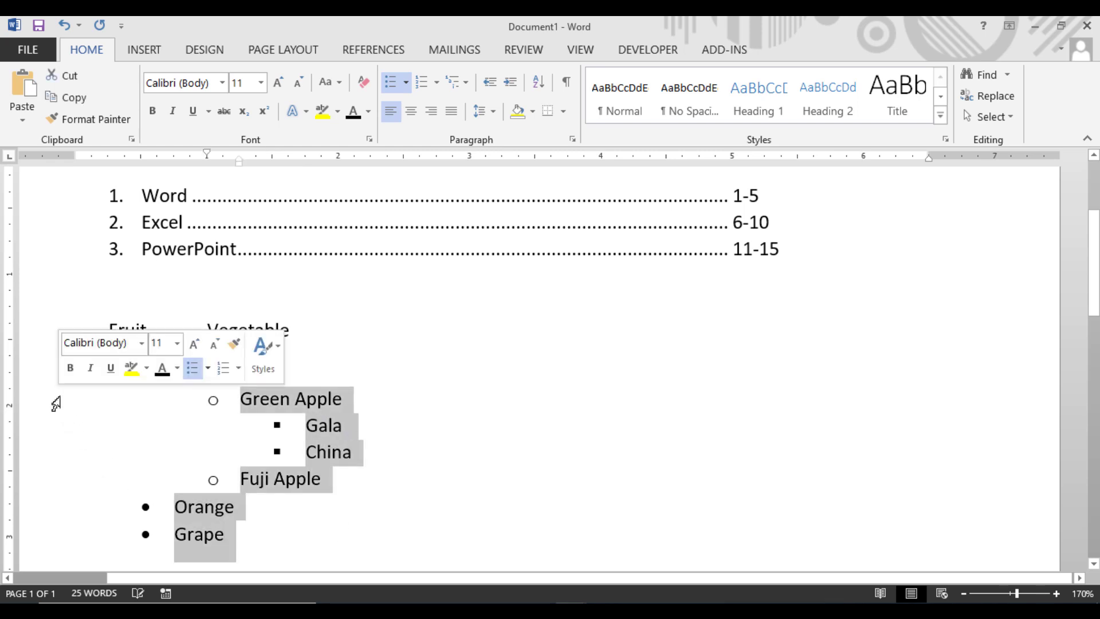
key("Delete")
left_click(54, 371)
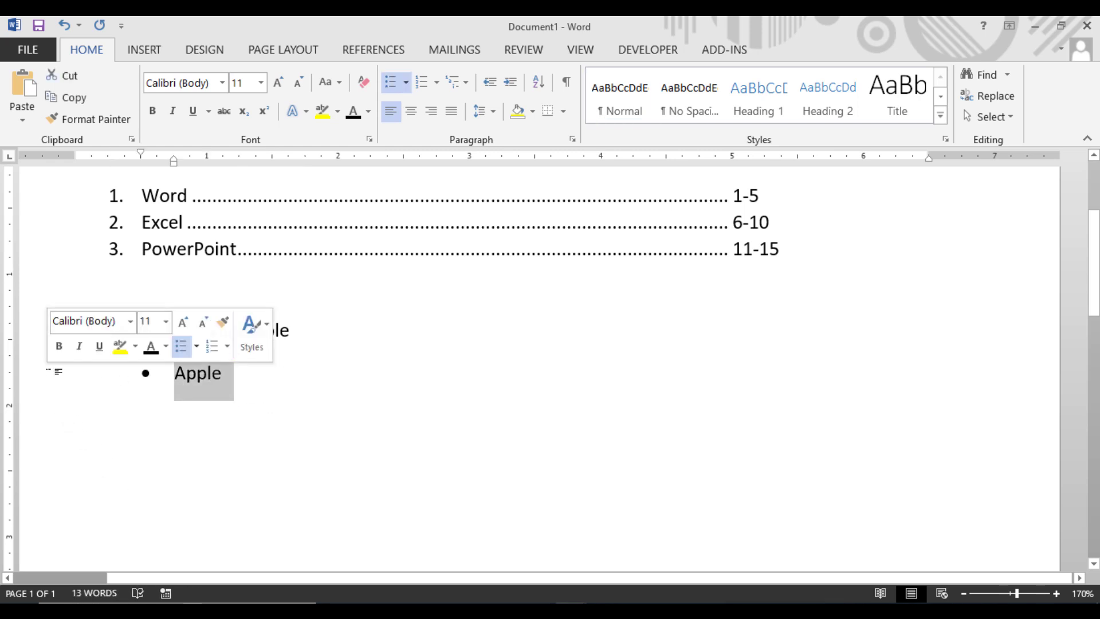
key("Delete")
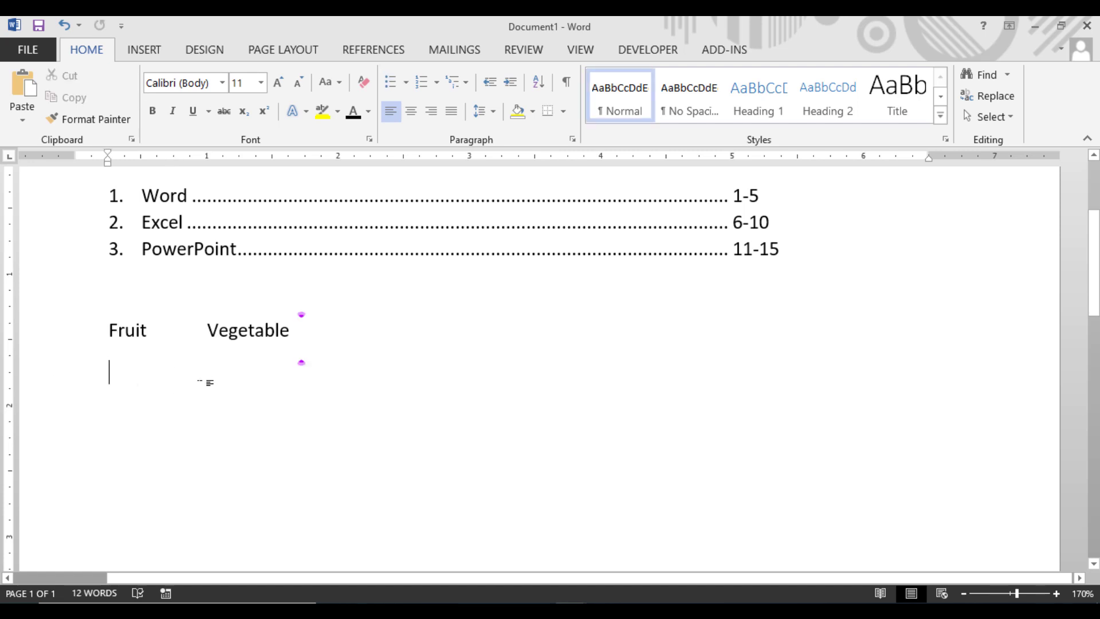
Step: Write "Apple", "Orange" and "Grape" as plain, unbulleted lines below "Fruit"
type("Apple")
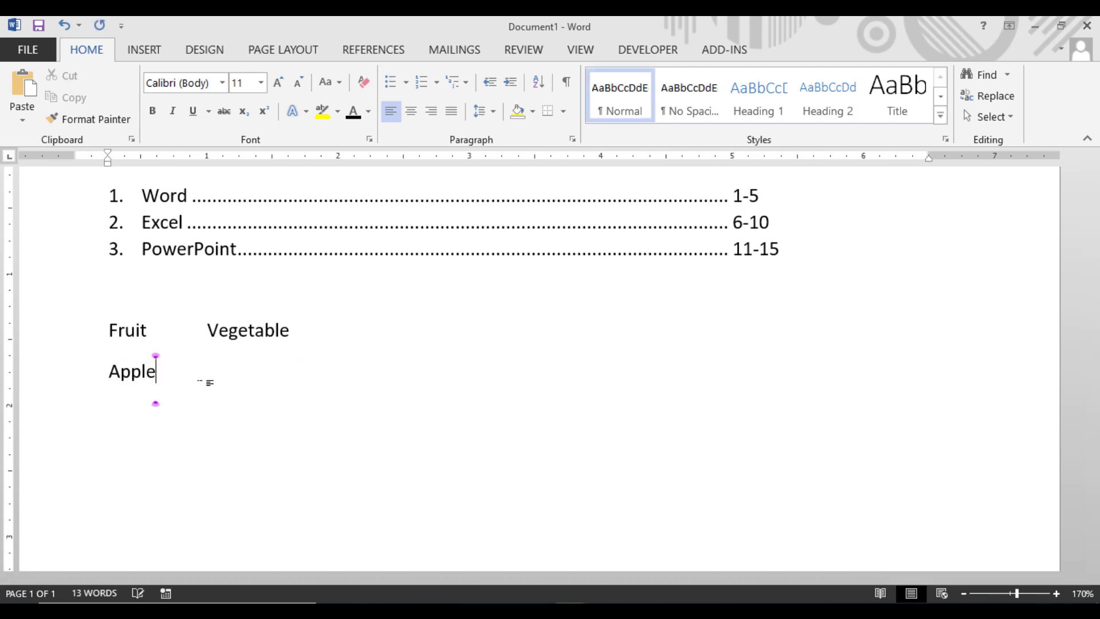
key("Return")
type("Orange")
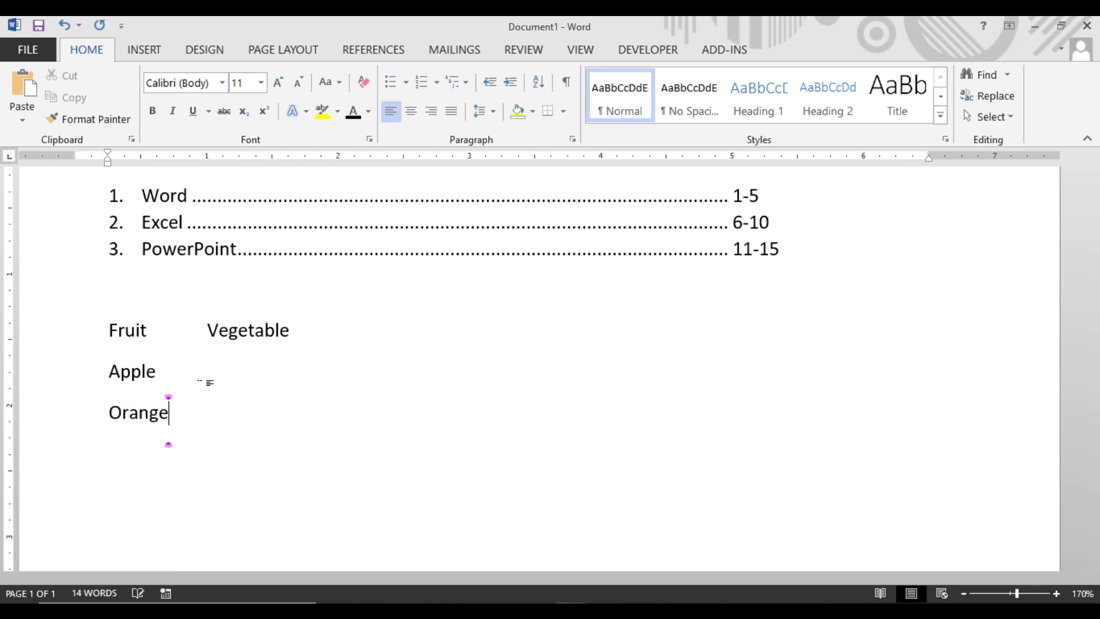
key("Return")
type("Grape")
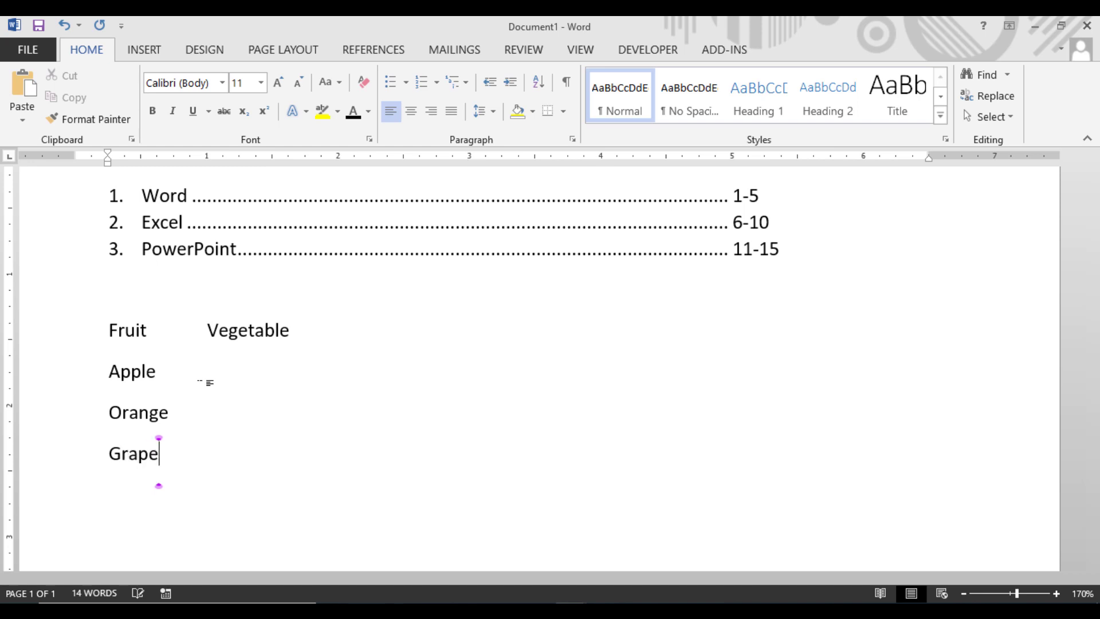
Step: Write "Ladies Finger" one tab after "Apple", under "Vegetable", and add a new line below it
left_click(193, 371)
key("Tab")
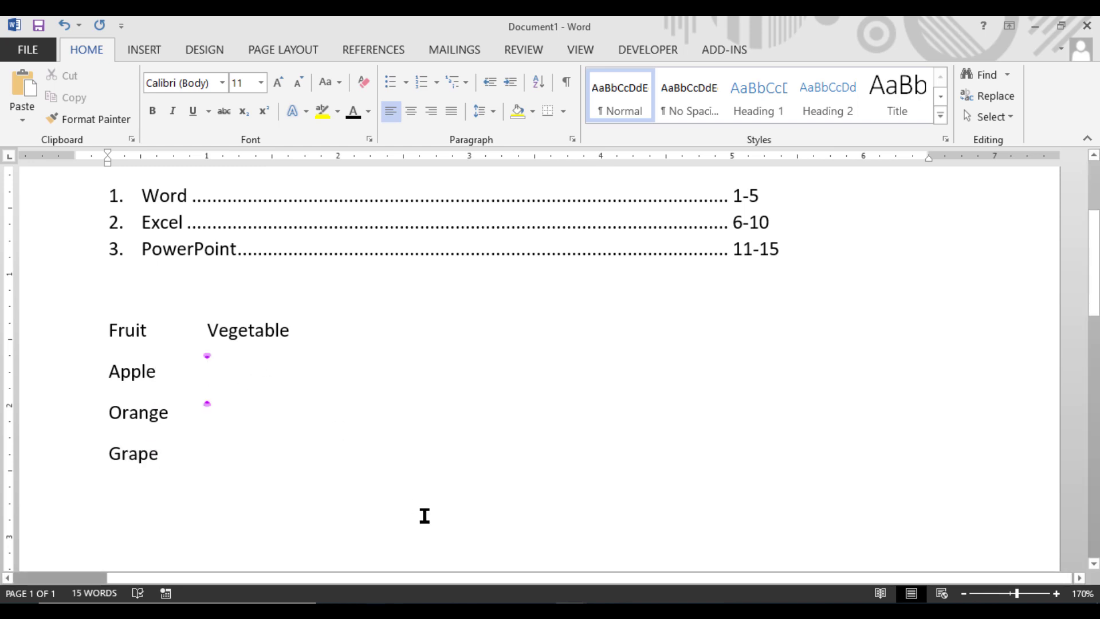
type("Ladie")
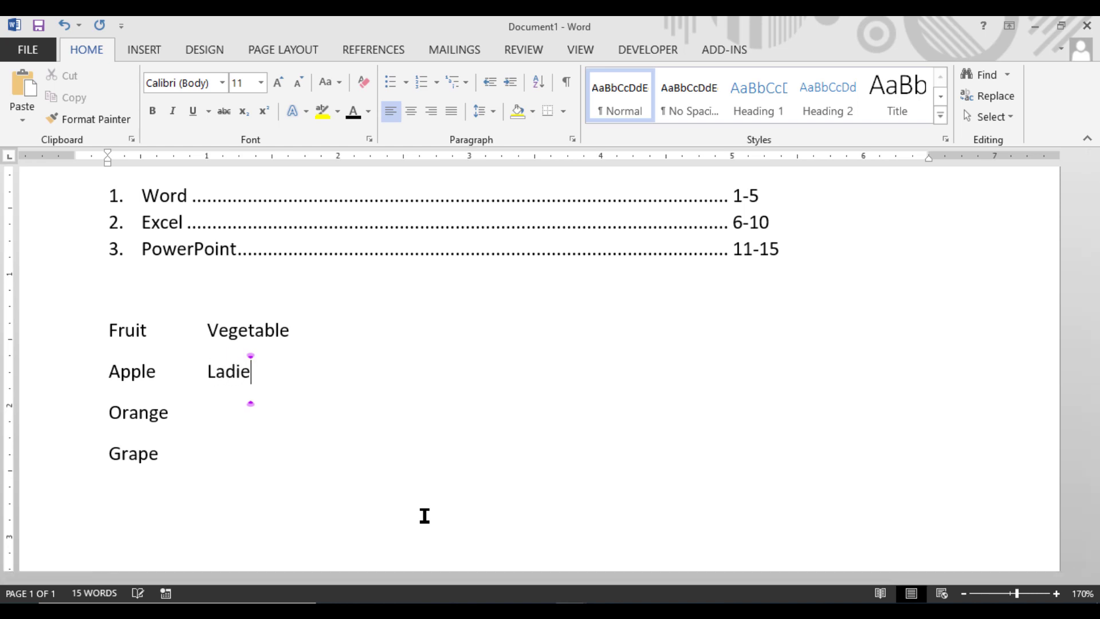
type("s Finger")
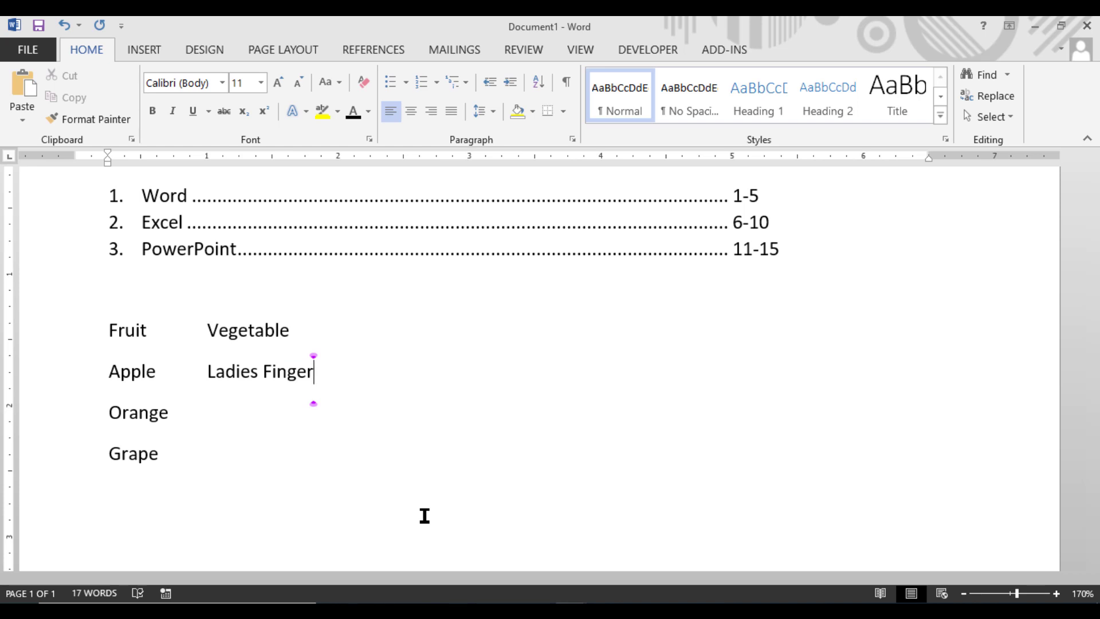
key("Return")
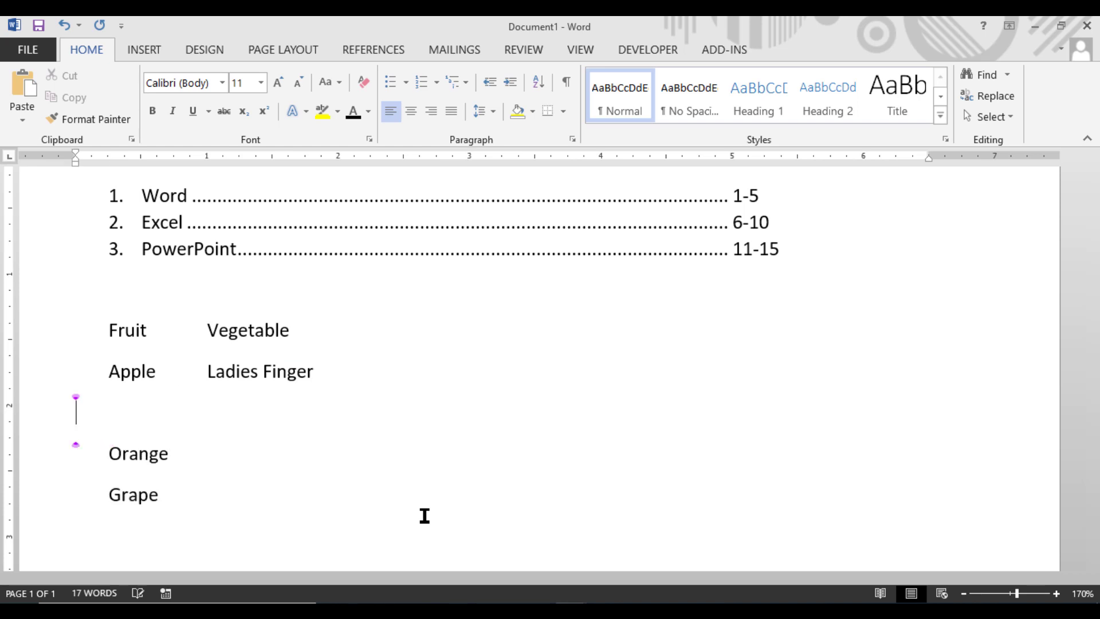
Step: Remove the blank line below "Apple" and write "Radish" one tab after "Orange"
key("BackSpace")
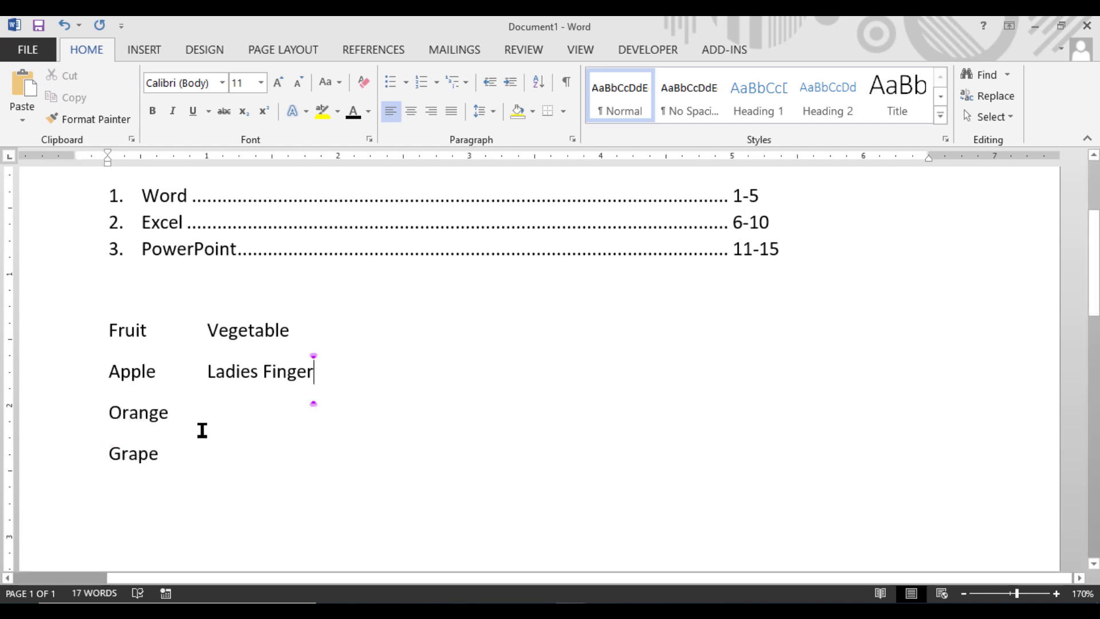
left_click(208, 411)
key("Tab")
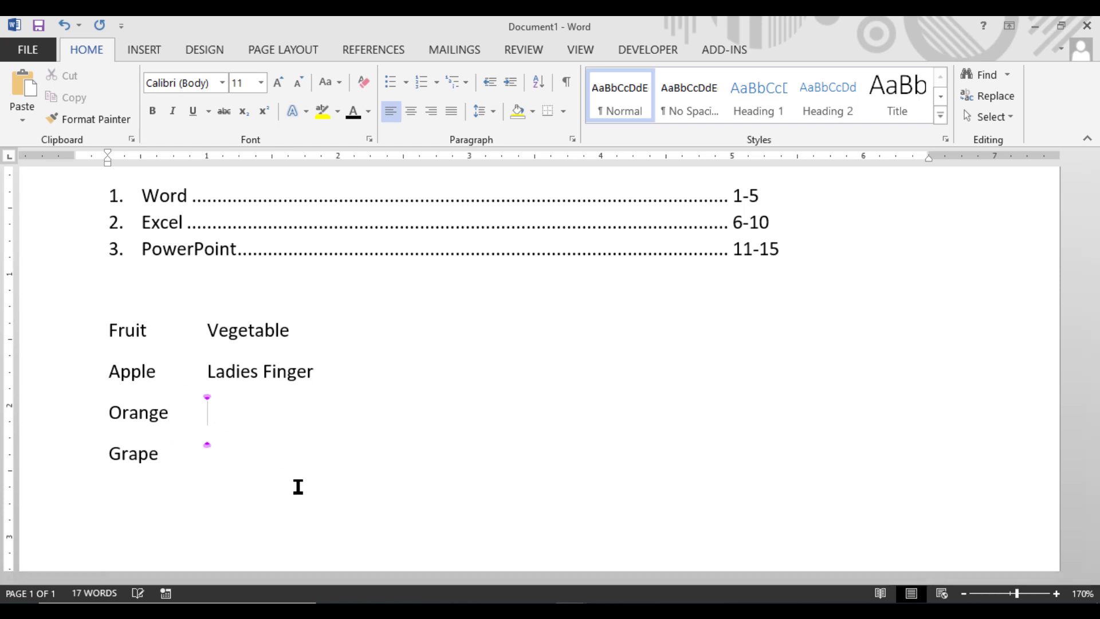
type("Radish")
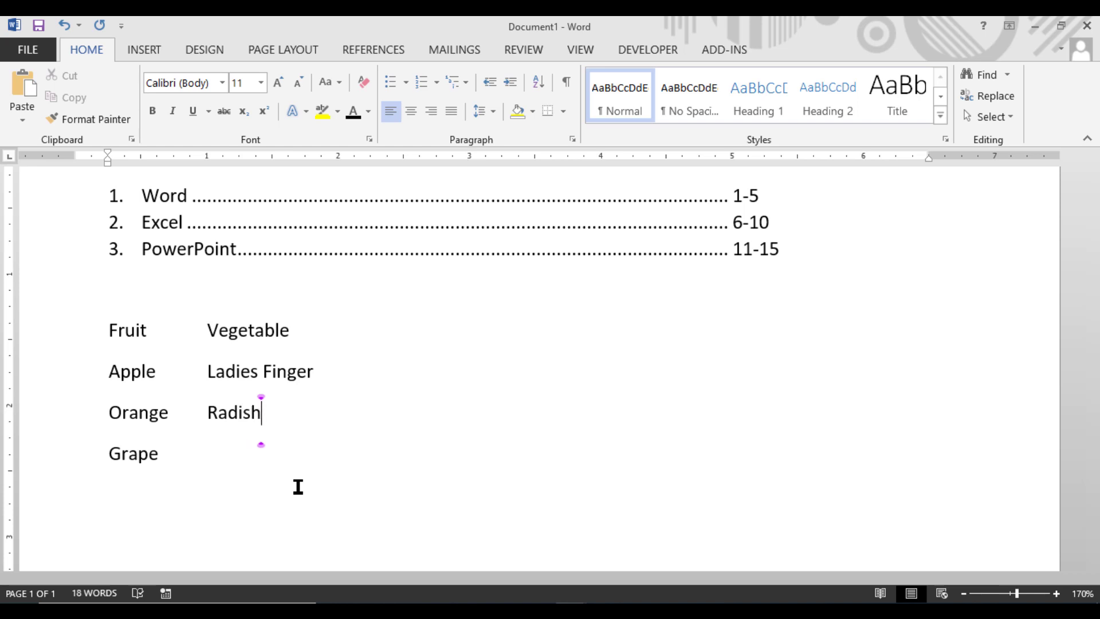
Step: Write "Spanish" one tab after "Grape", under "Vegetable"
left_click(166, 456)
key("Tab")
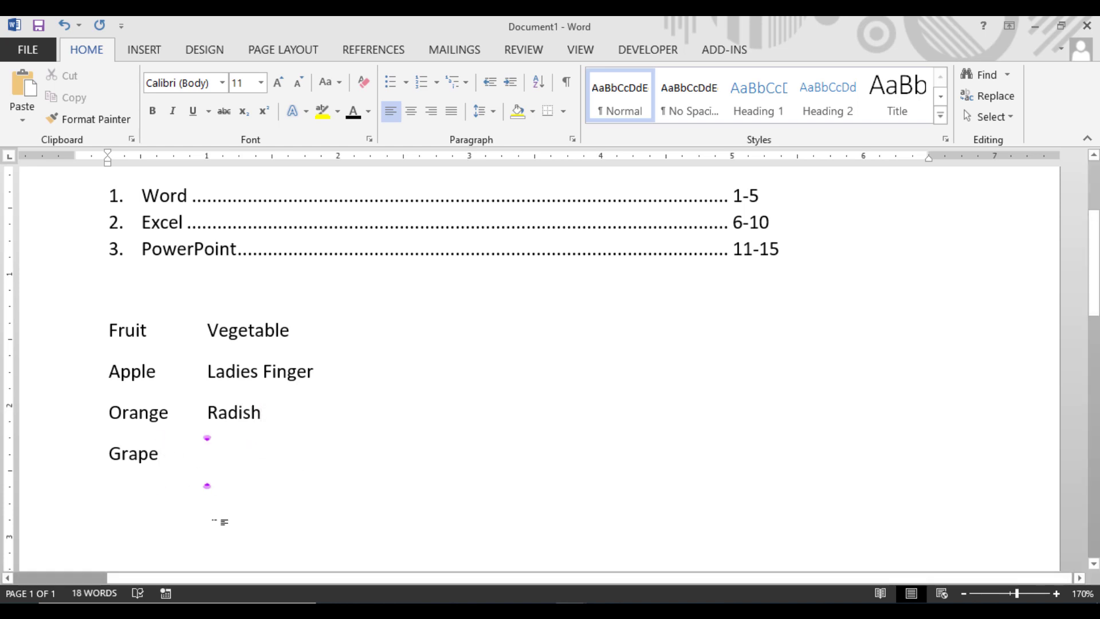
type("Sp")
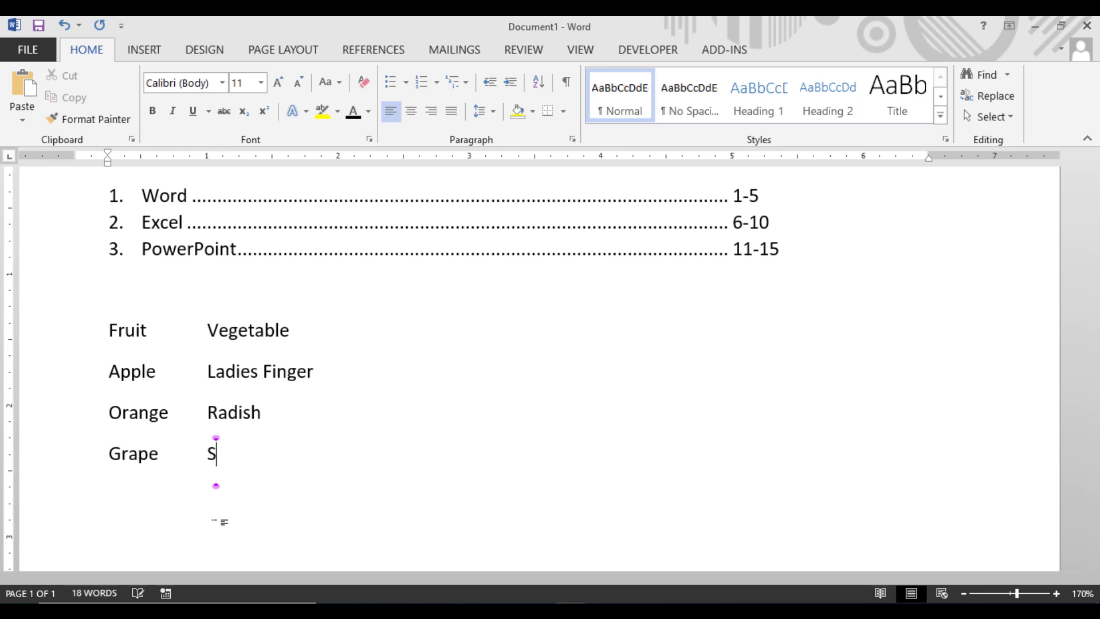
type("i")
key("BackSpace")
type("anish")
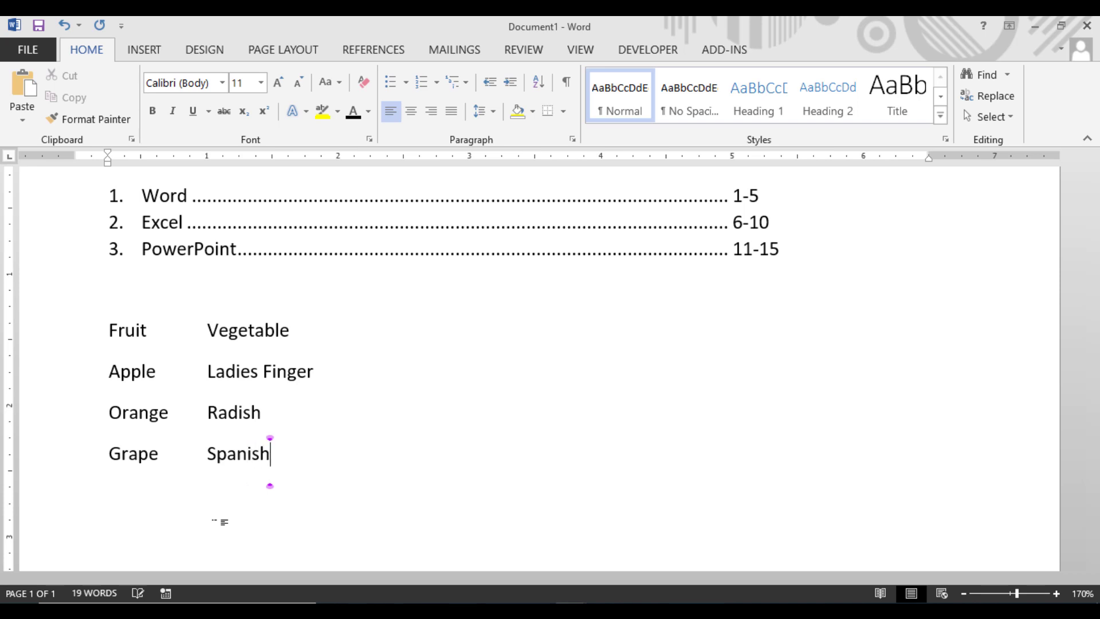
Step: Add a new line below "Grape" with "Guava" and, one tab after it, "Pointed Guard"
key("Return")
type("Guava")
key("Tab")
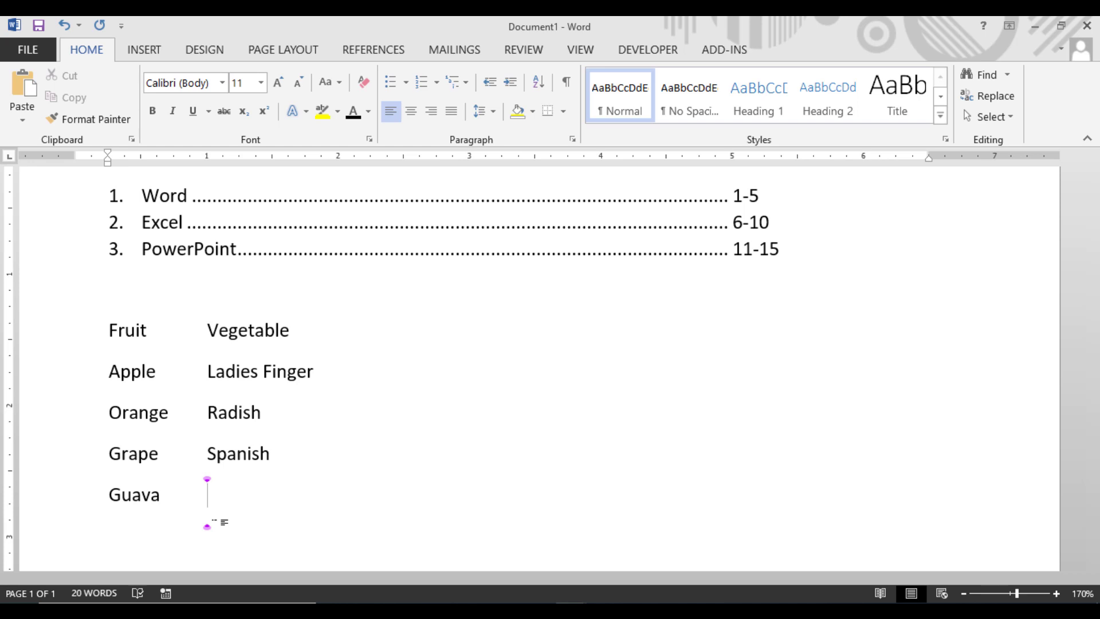
type("Pointed ")
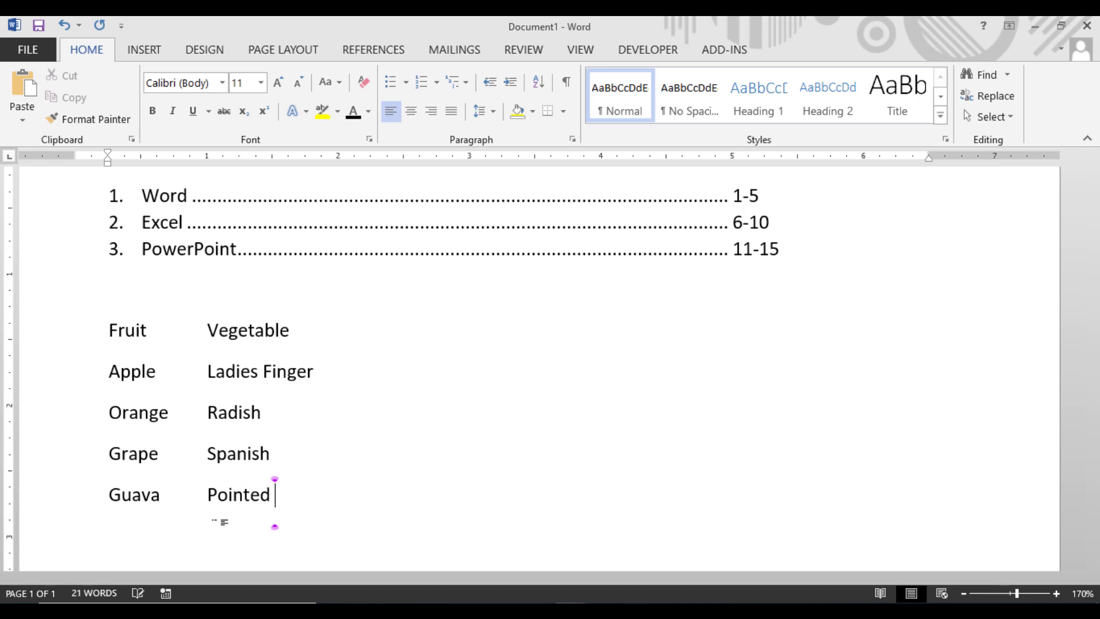
type("Guard")
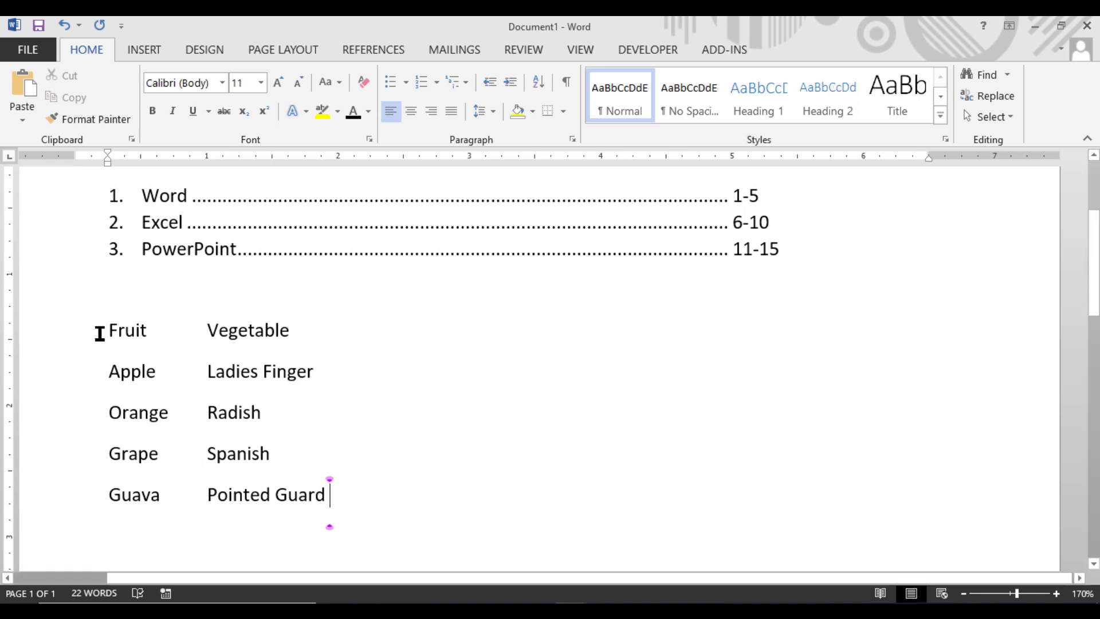
Step: Make the "Fruit" and "Vegetable" heading line bold and set its font size to 13
left_click_drag(100, 333, 287, 317)
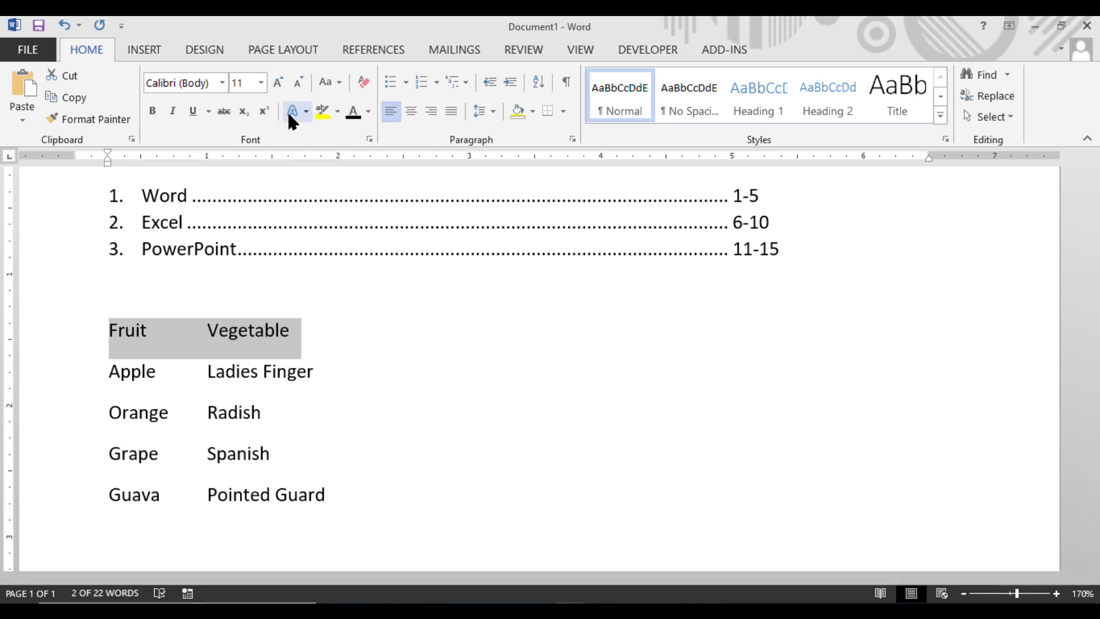
left_click(152, 111)
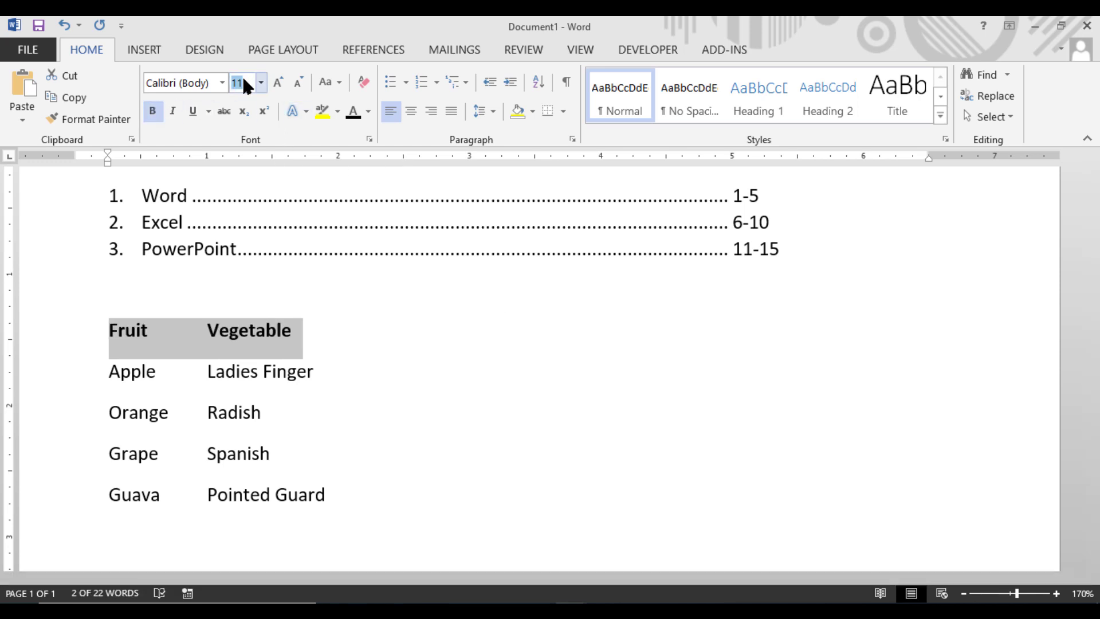
left_click(243, 82)
type("13")
key("Return")
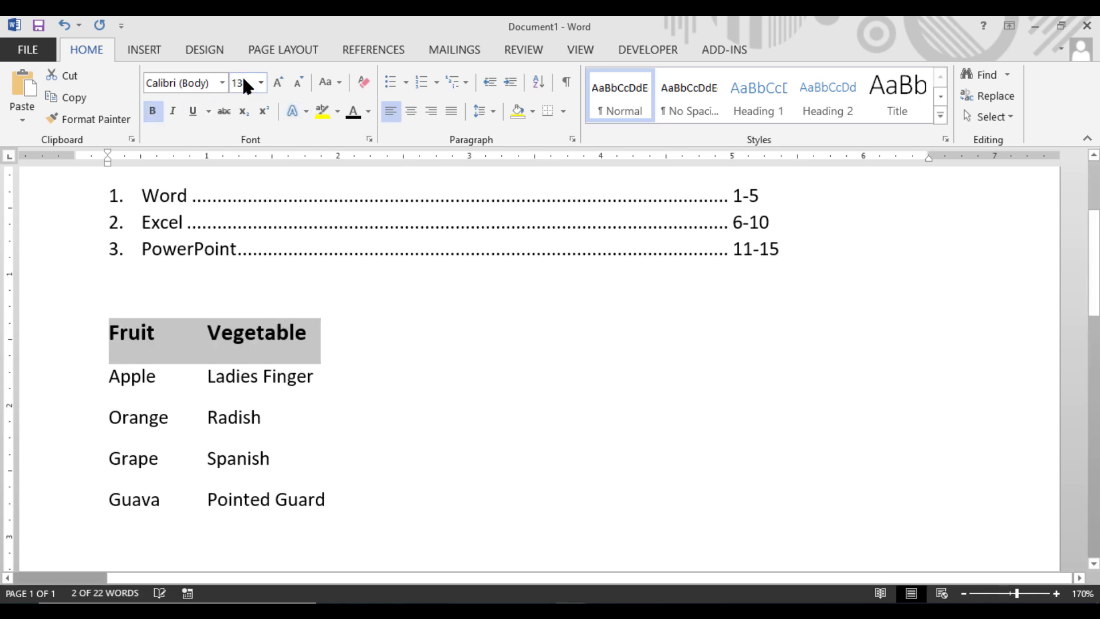
left_click(152, 411)
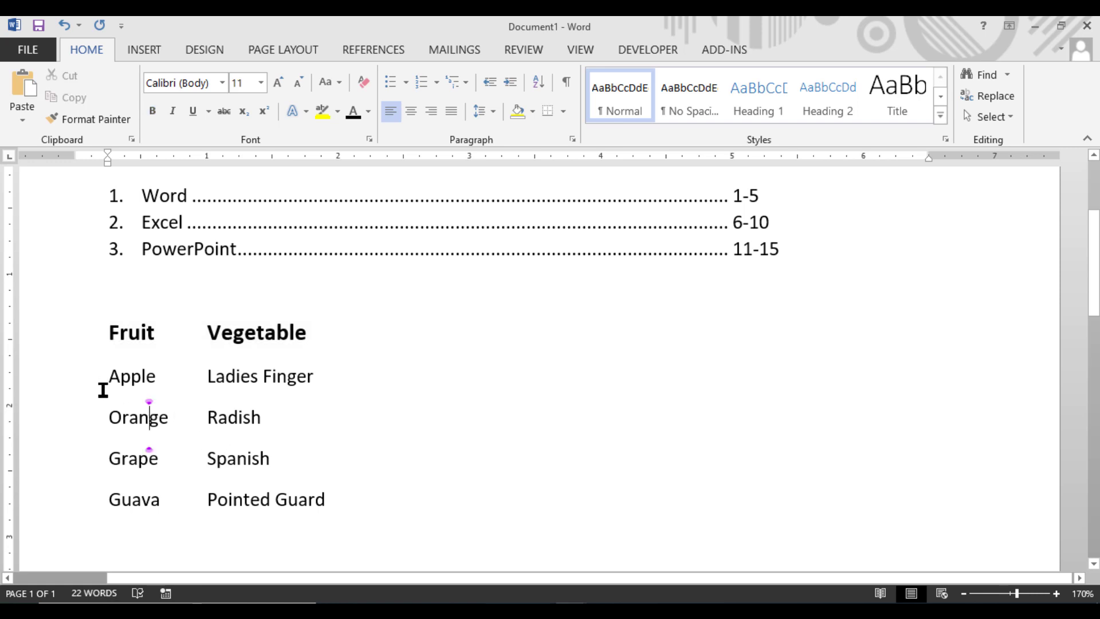
Step: Try converting the Fruit and Vegetable lines into a two-column table with text separated at tabs, and undo the conversion
left_click_drag(104, 390, 349, 500)
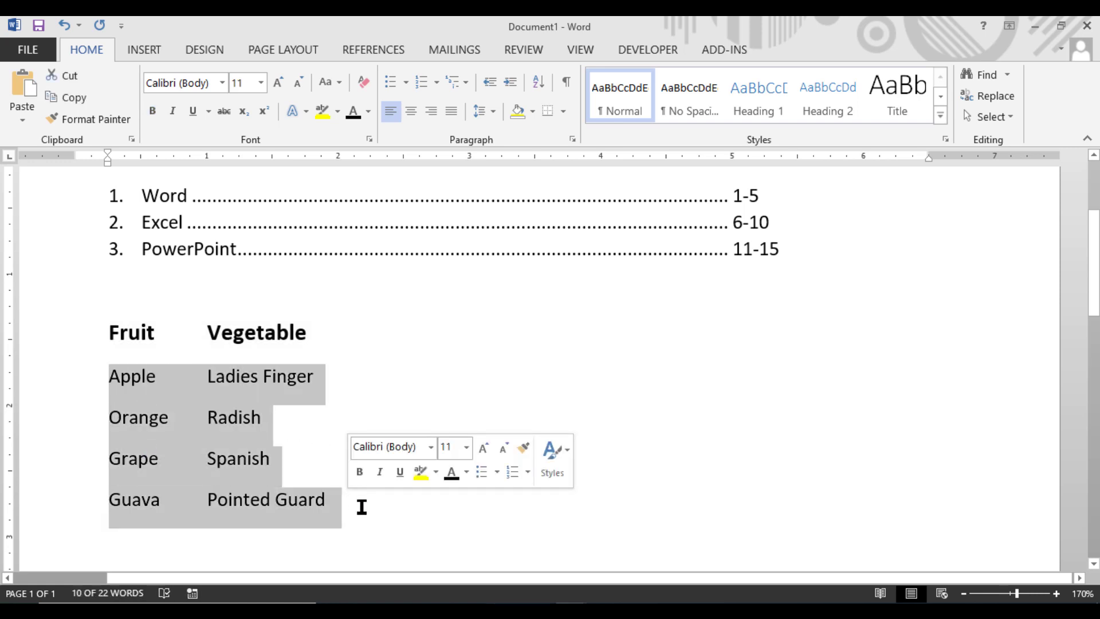
left_click(369, 527)
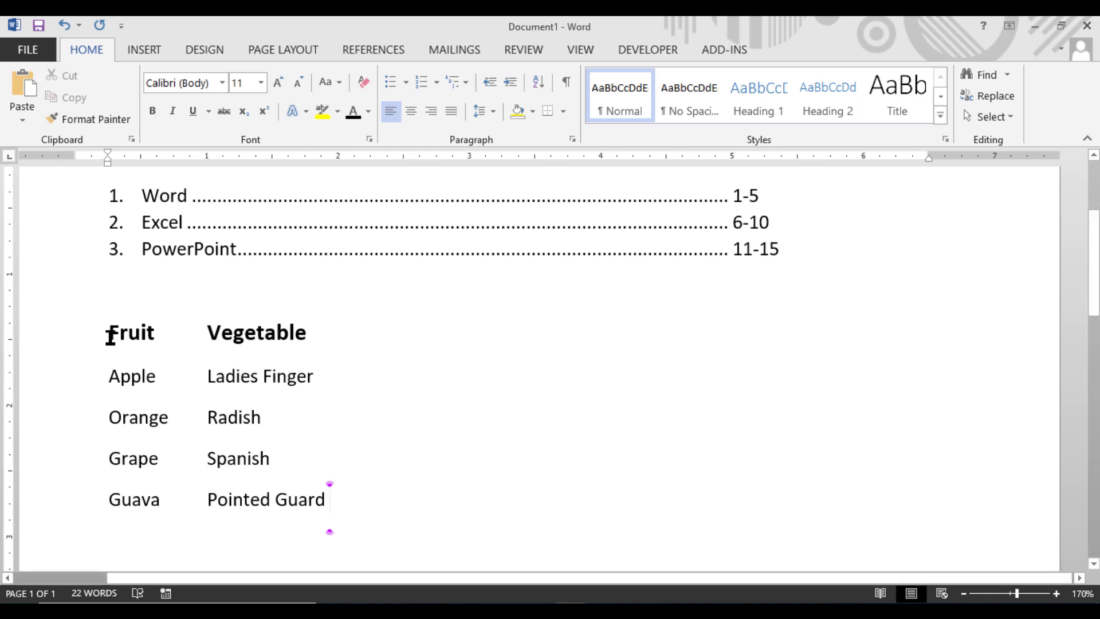
left_click_drag(111, 333, 335, 506)
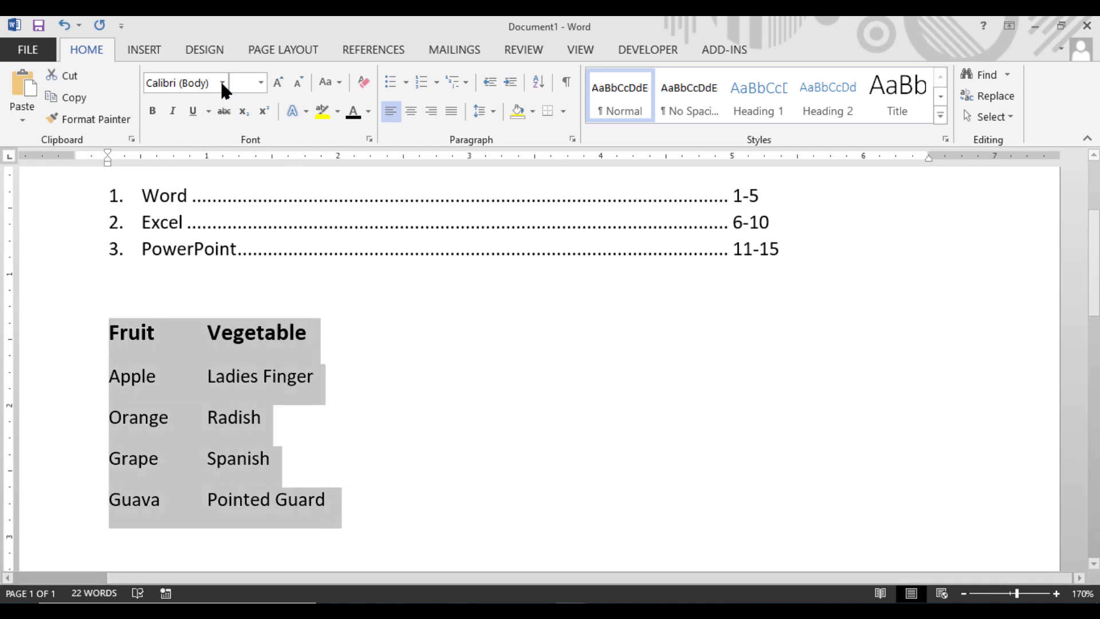
left_click(137, 49)
left_click(127, 114)
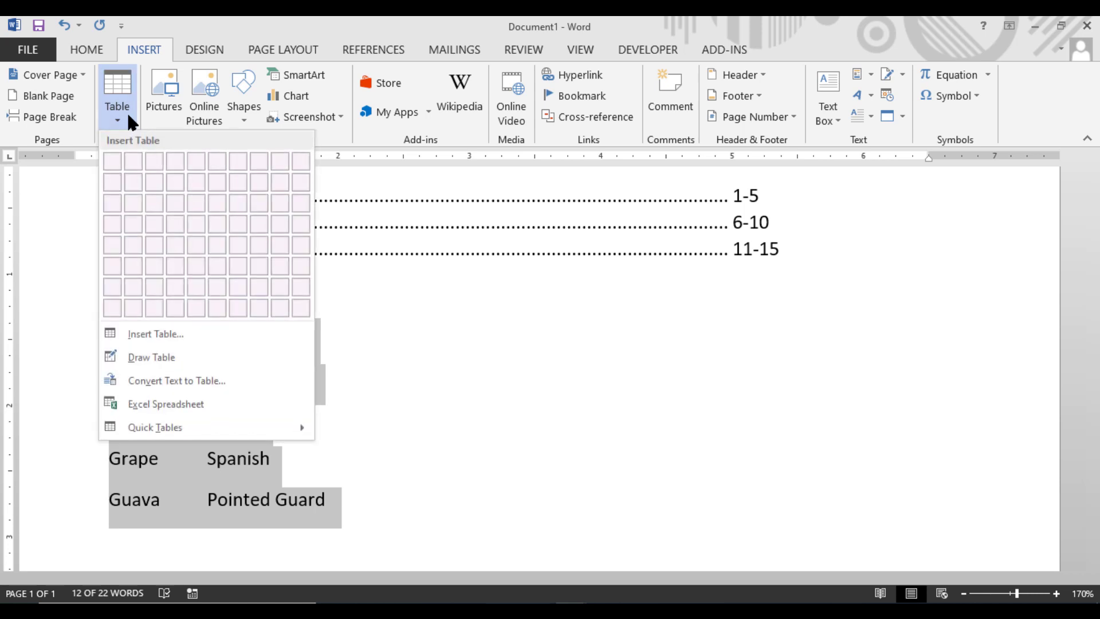
left_click(164, 381)
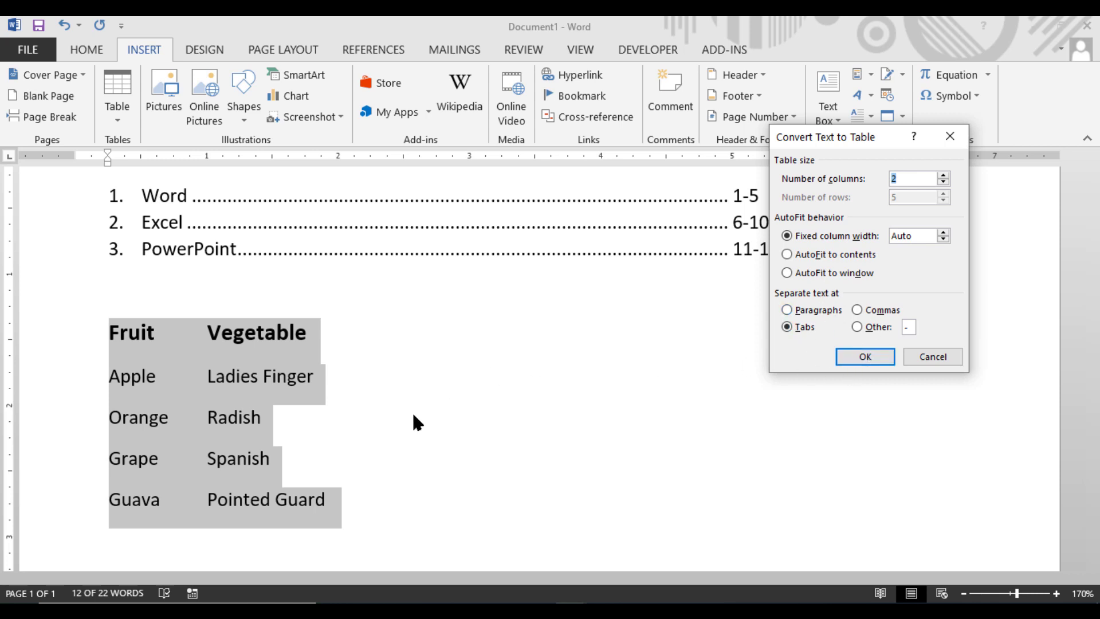
left_click(866, 355)
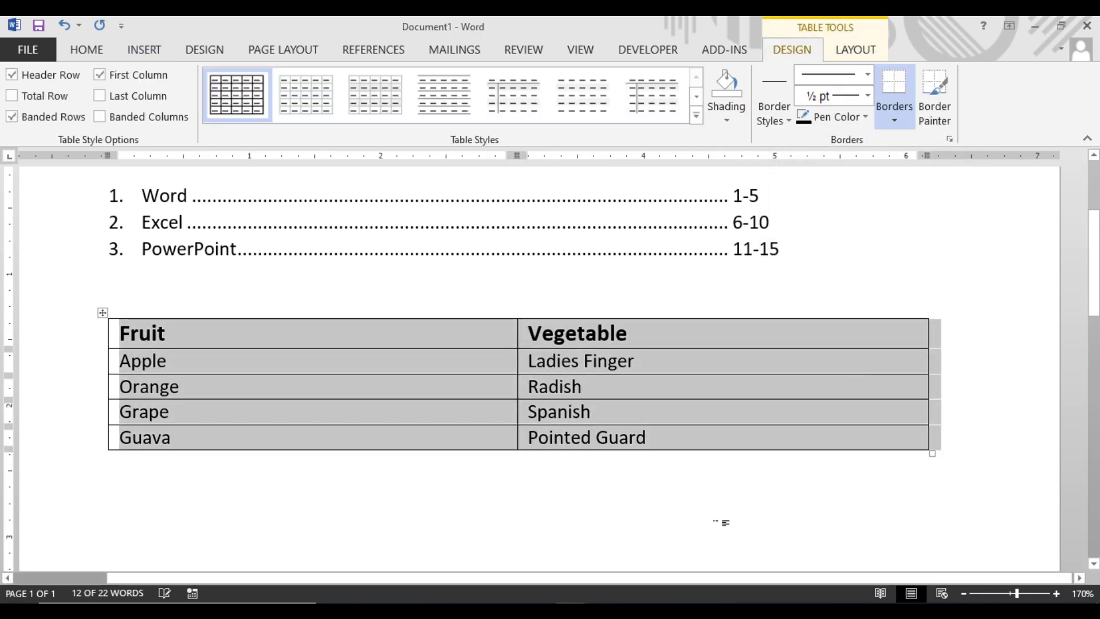
left_click(733, 519)
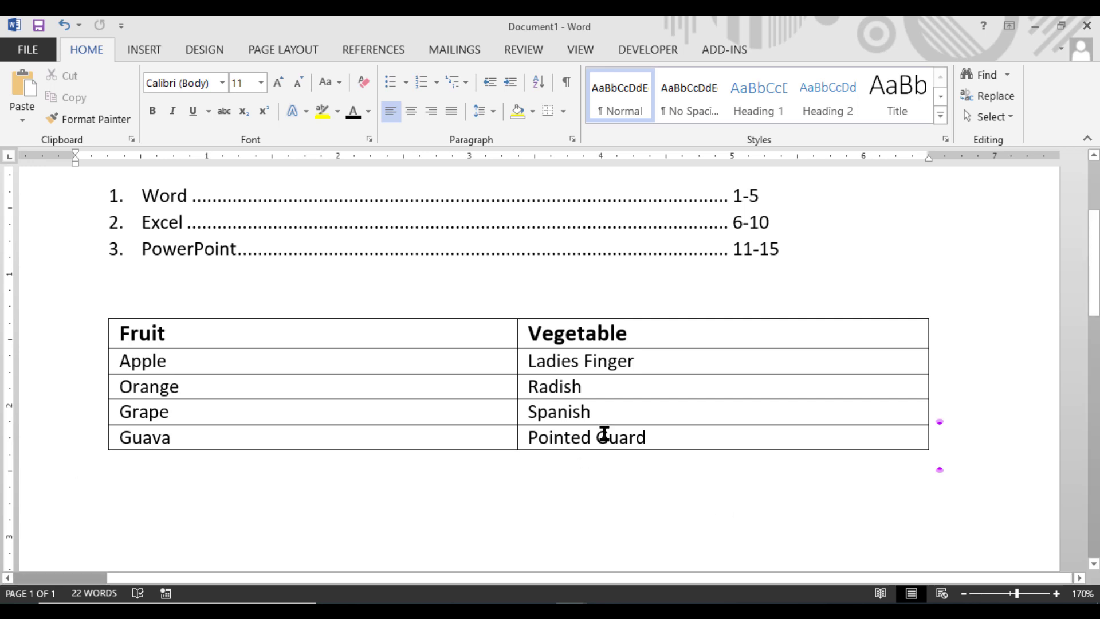
key("ctrl+z")
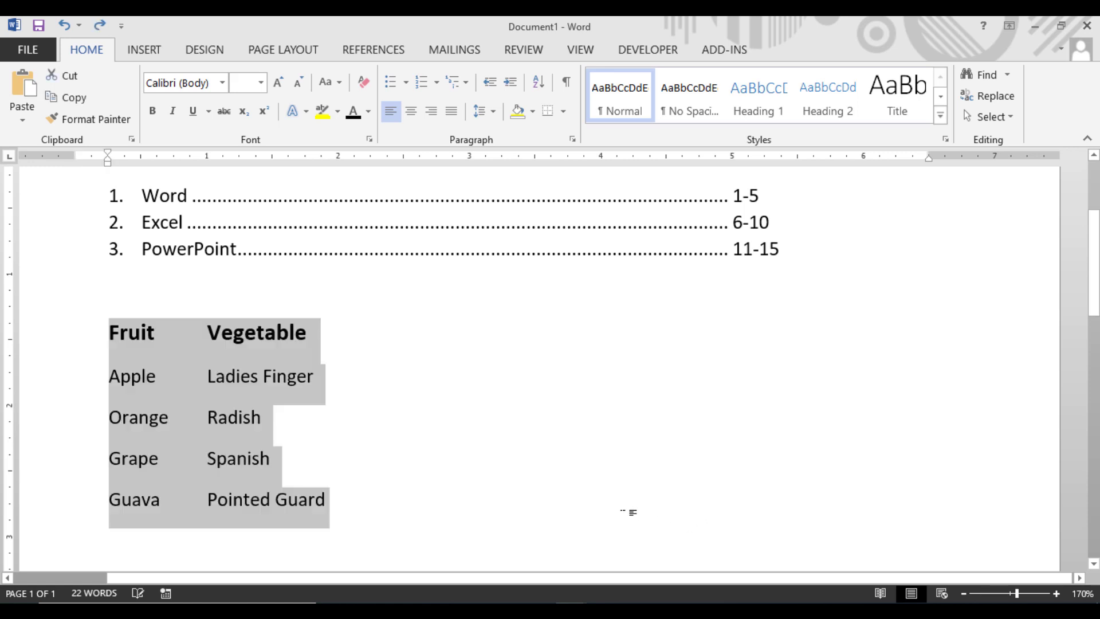
Step: Add a tab after "Vegetable" in the heading line
left_click(367, 331)
key("Tab")
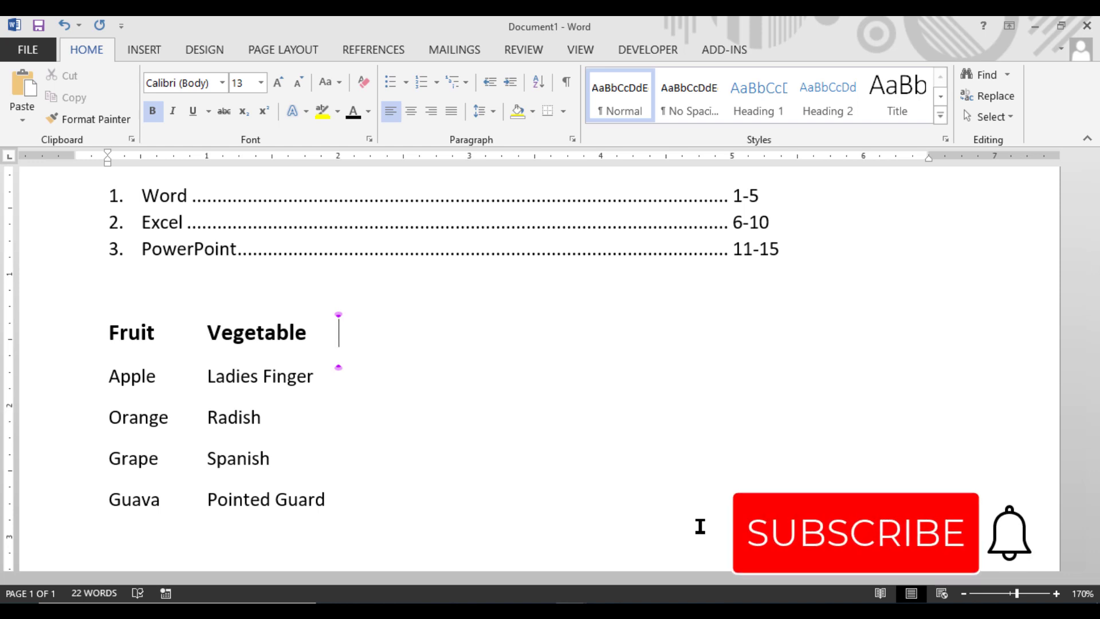
scroll(719, 301, "down", 1)
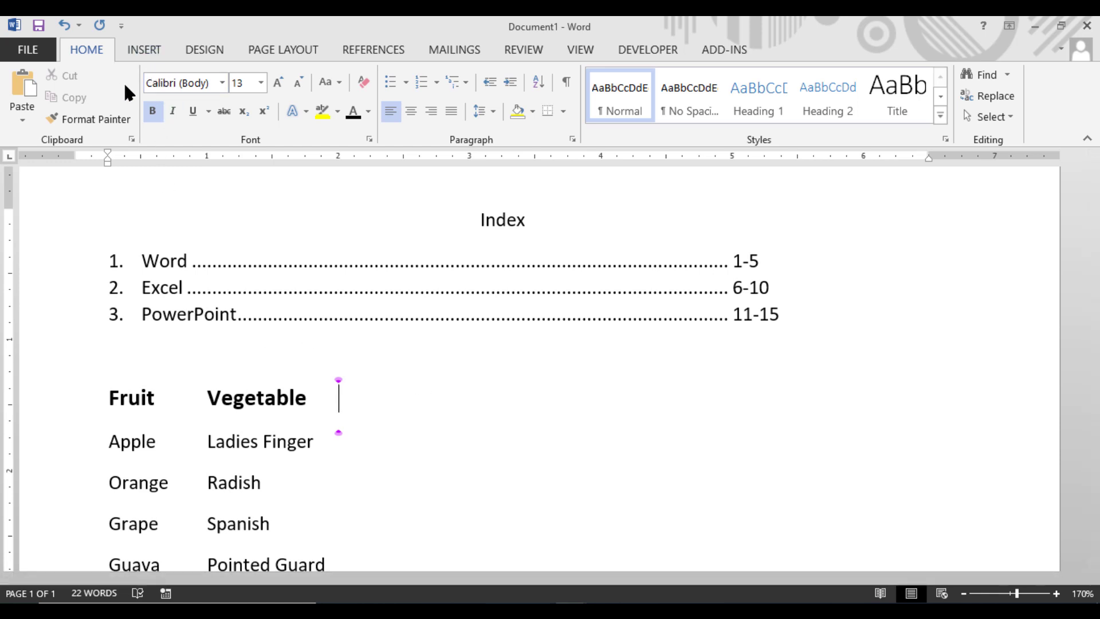
Step: Move the focus through the paragraph settings of the "Fruit" and "Vegetable" line up to Set As Default, and dismiss them
left_click(571, 139)
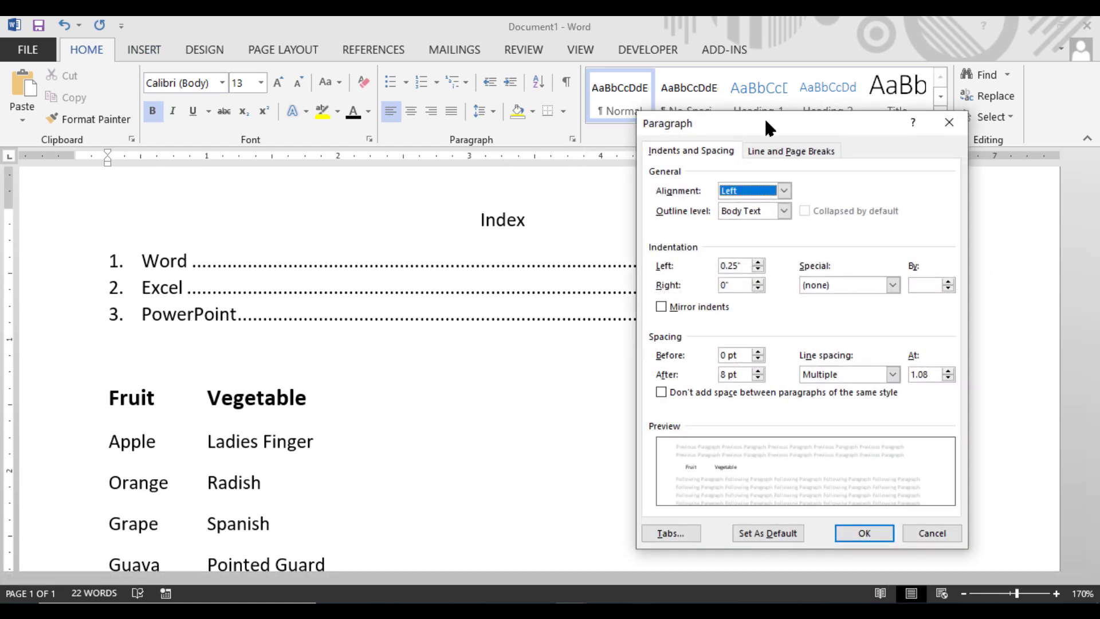
left_click_drag(751, 124, 691, 103)
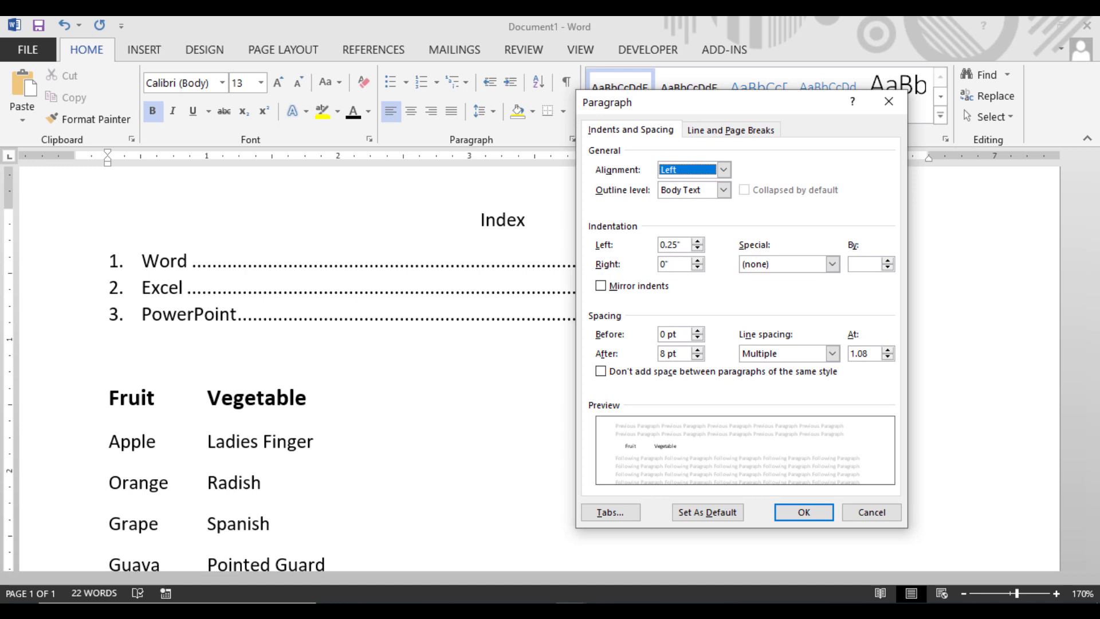
key("Tab")
key("Tab")
key("Tab")
key("Tab")
key("Tab")
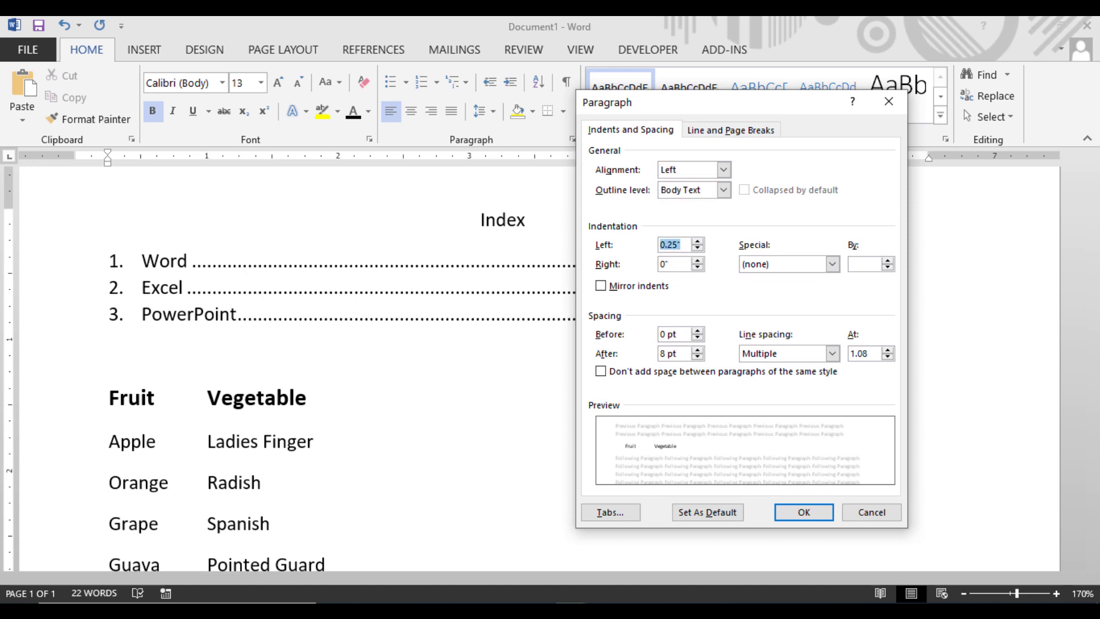
key("Tab")
key("Tab")
key("Tab")
key("Tab")
key("Tab")
key("Tab")
key("Tab")
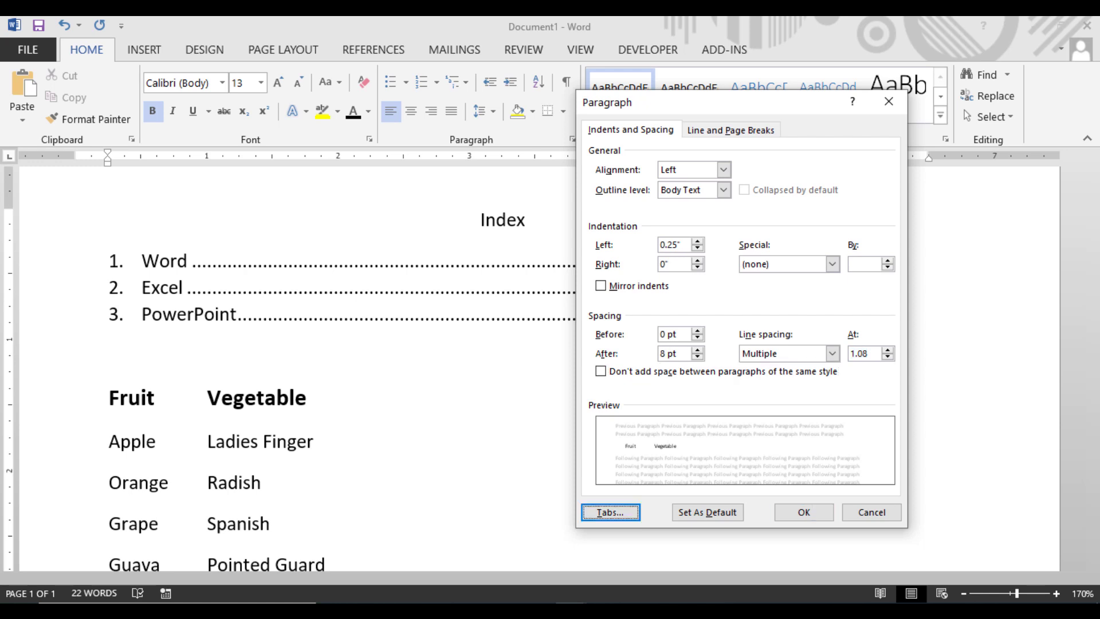
key("Tab")
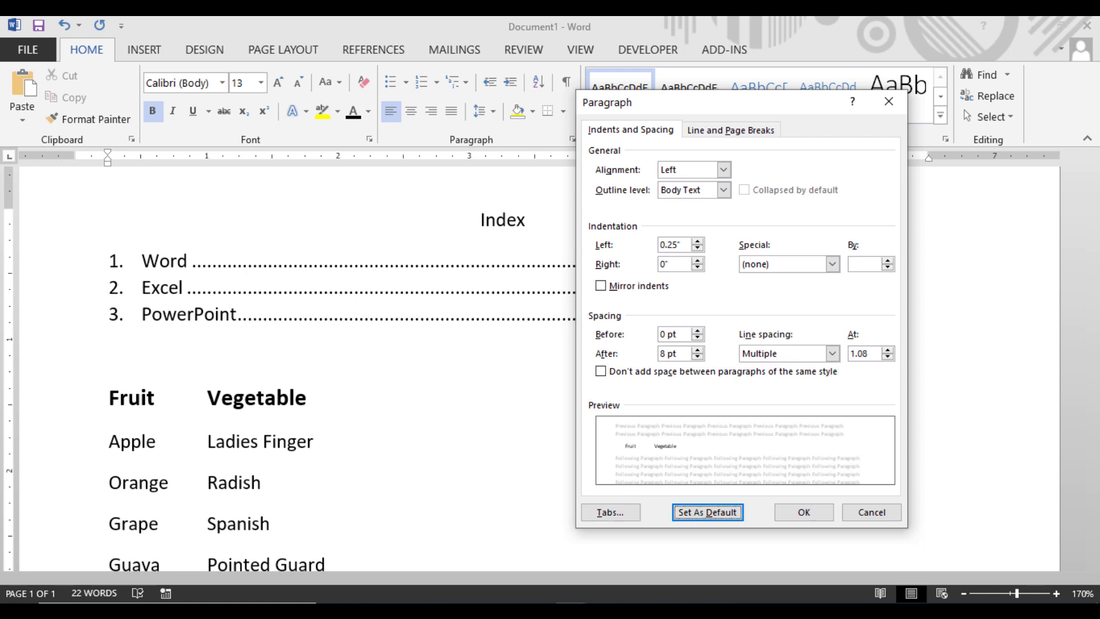
left_click(882, 508)
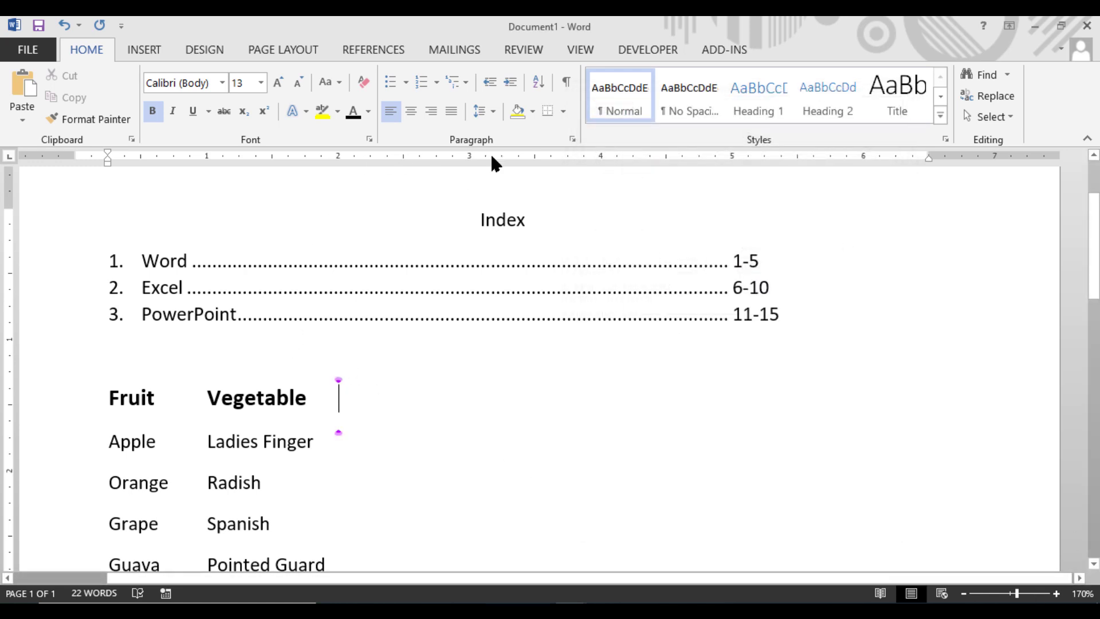
Step: Examine the tab stop settings of the "Fruit" and "Vegetable" heading line and cancel them
left_click(572, 140)
left_click(607, 509)
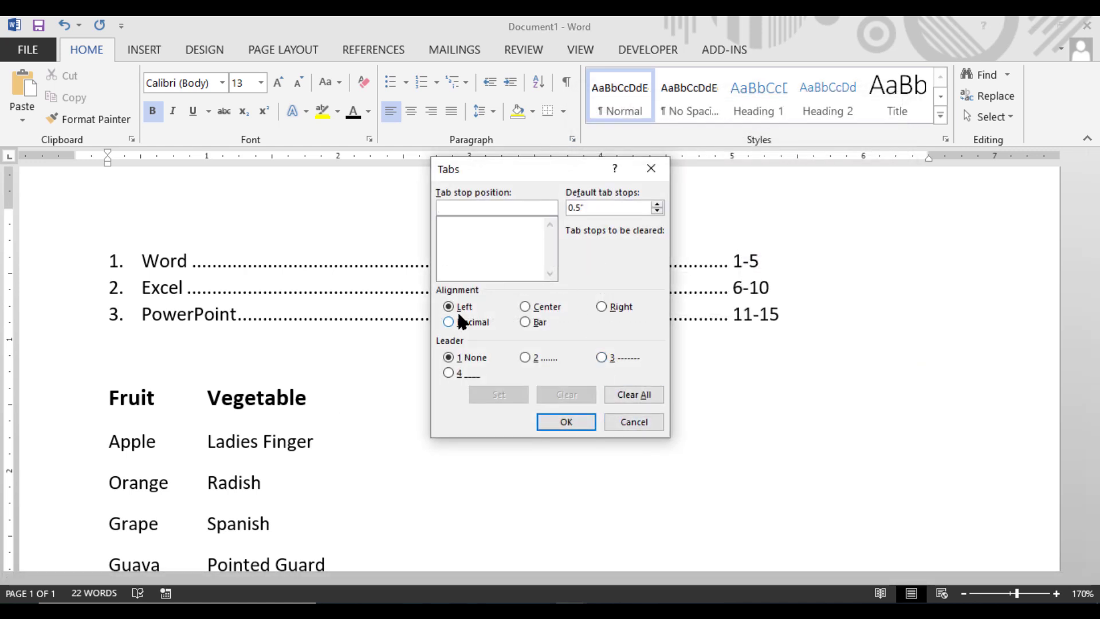
left_click(635, 422)
Step: Add a fourth numbered line below "PowerPoint" in the Index list and set the leader of its 5" tab stop to None
left_click(812, 319)
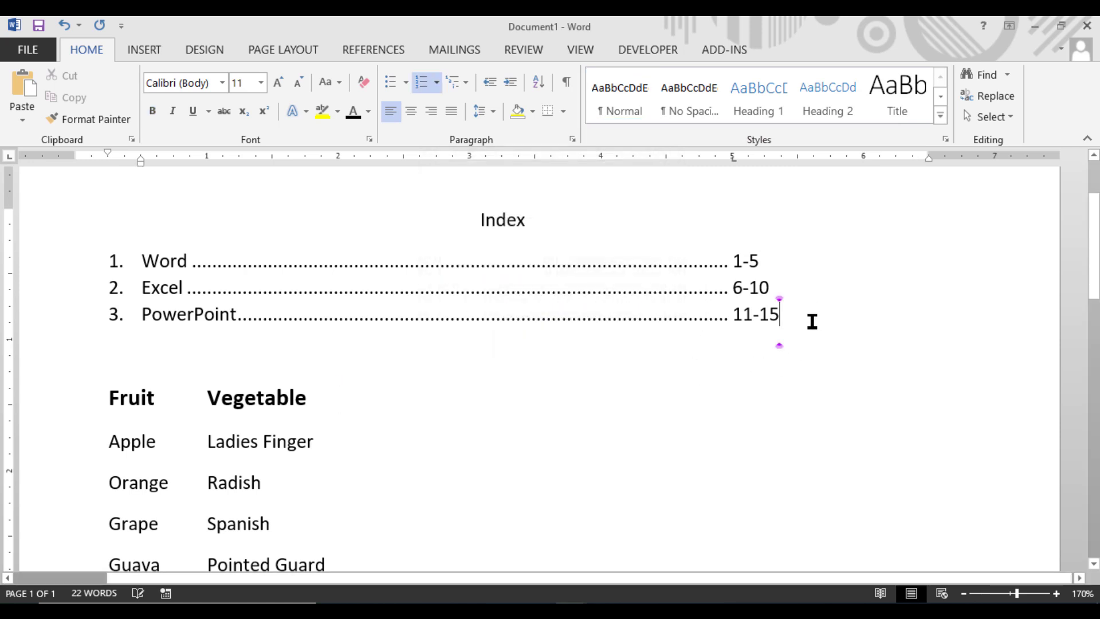
key("Return")
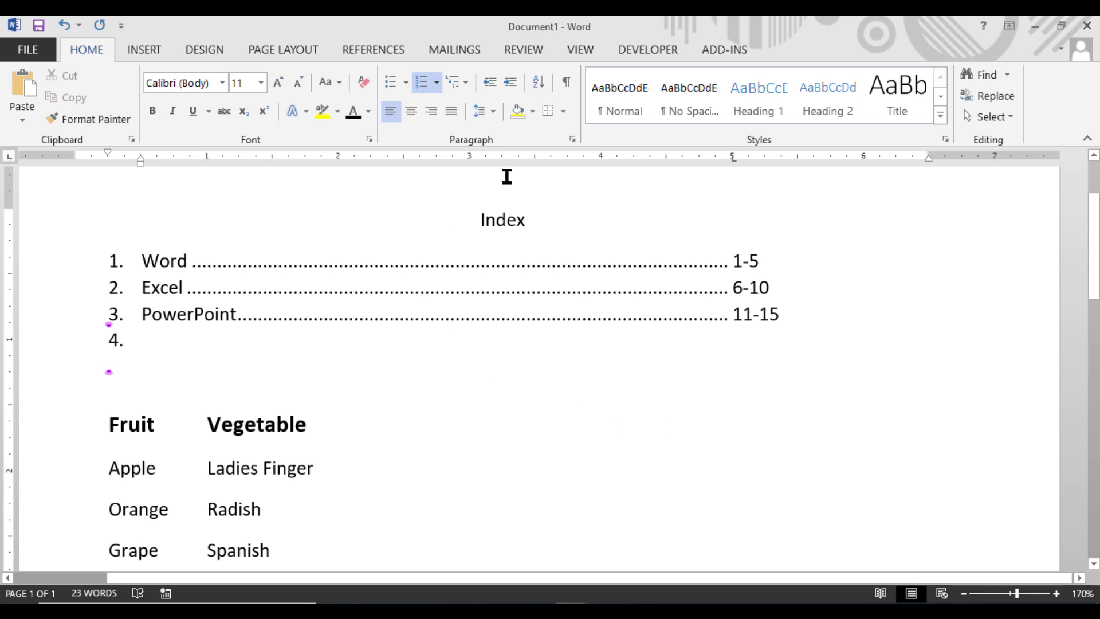
left_click(572, 138)
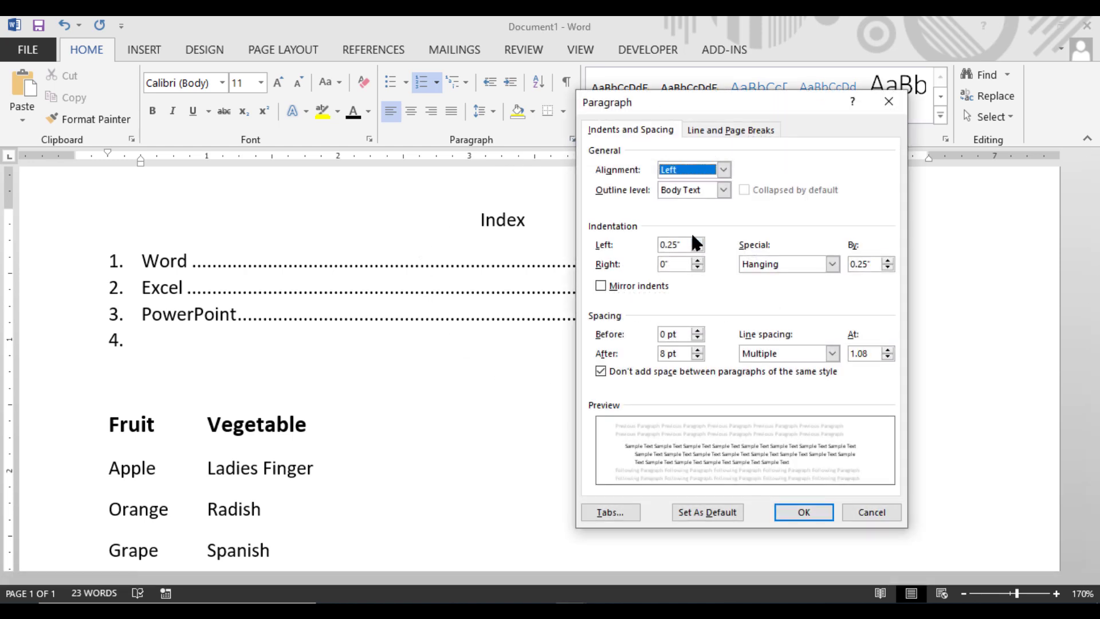
left_click(610, 512)
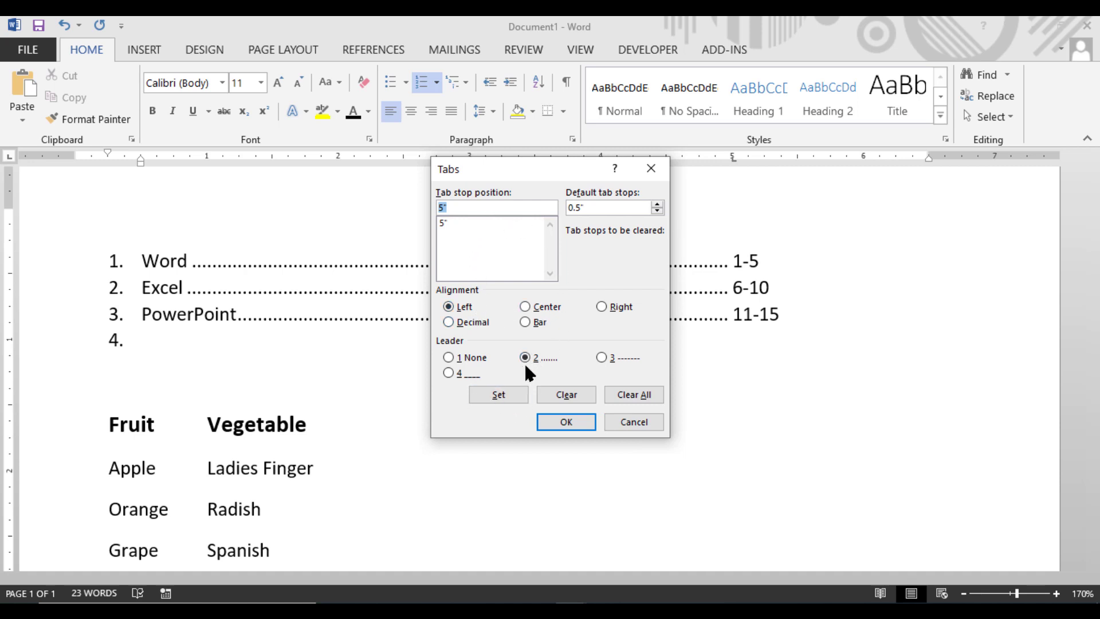
left_click(463, 359)
mouse_move(671, 610)
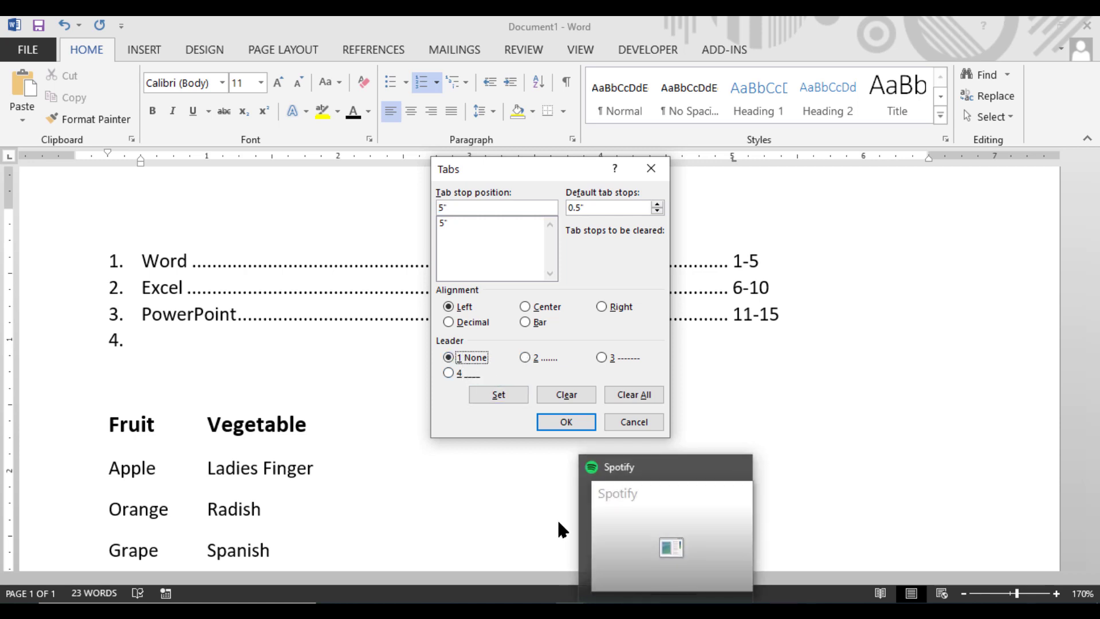
left_click(560, 421)
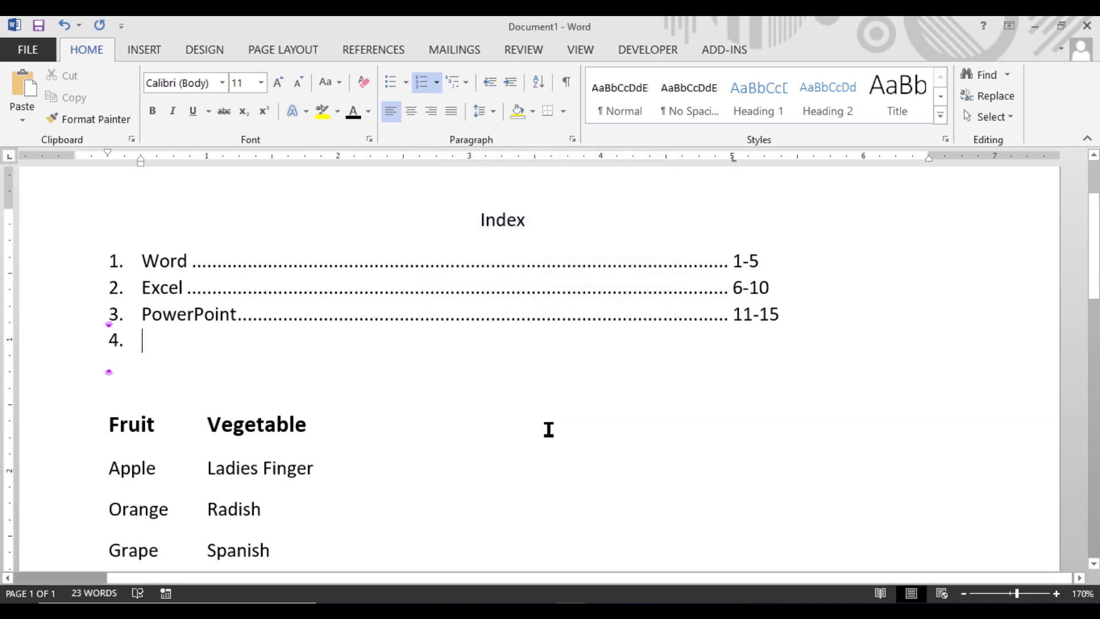
Step: Fill the fourth Index entry with "Access" and the page range "16-20", separated by a tab
type("A")
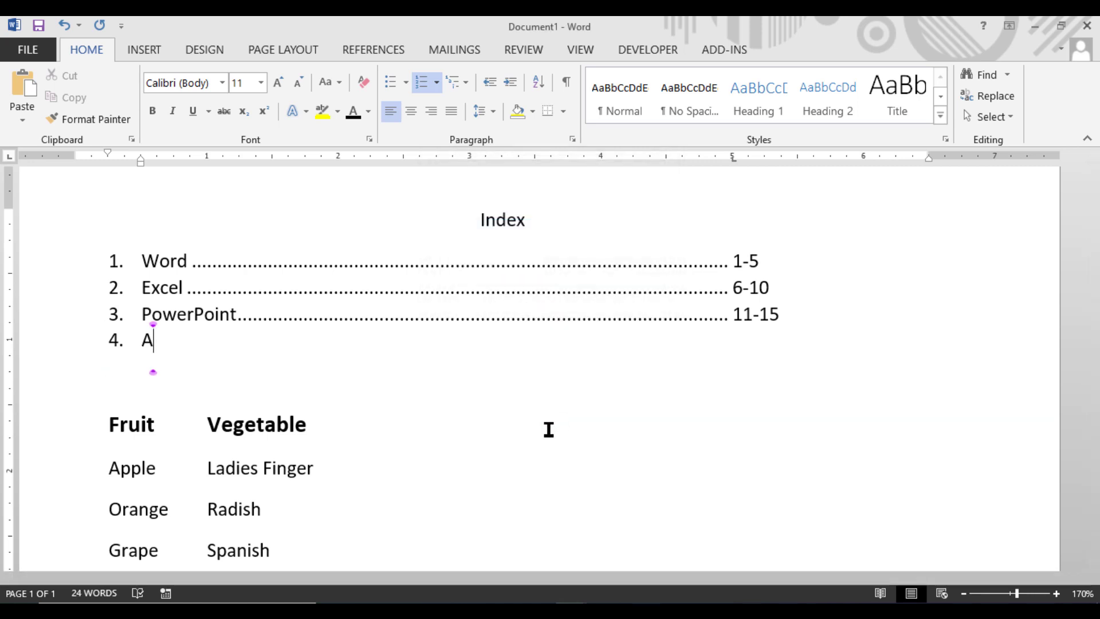
type("ccess")
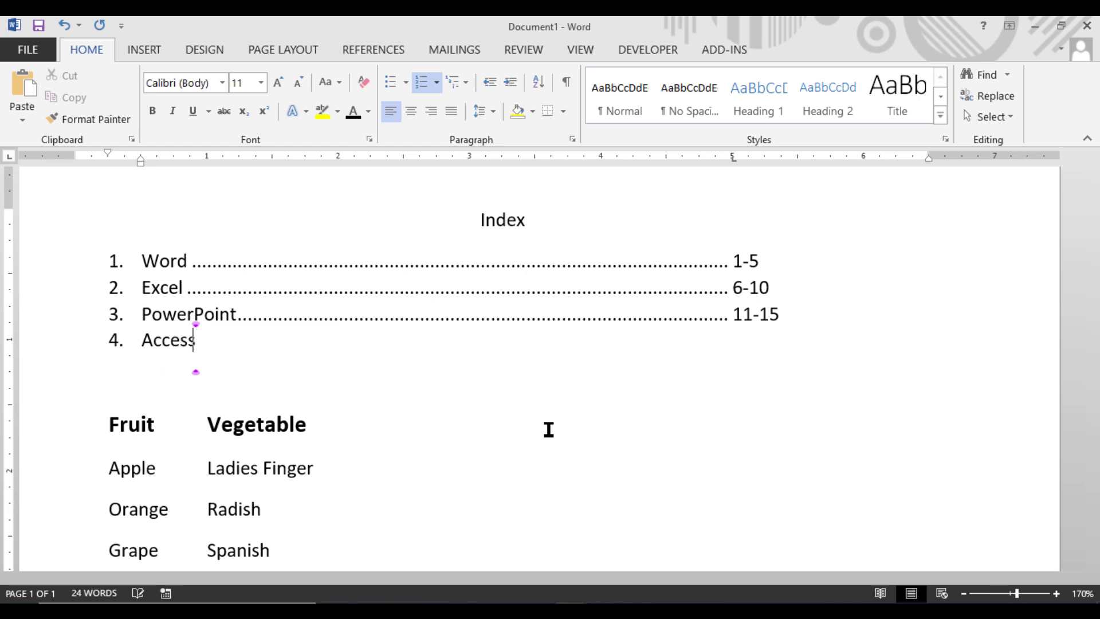
key("Tab")
type("16-20")
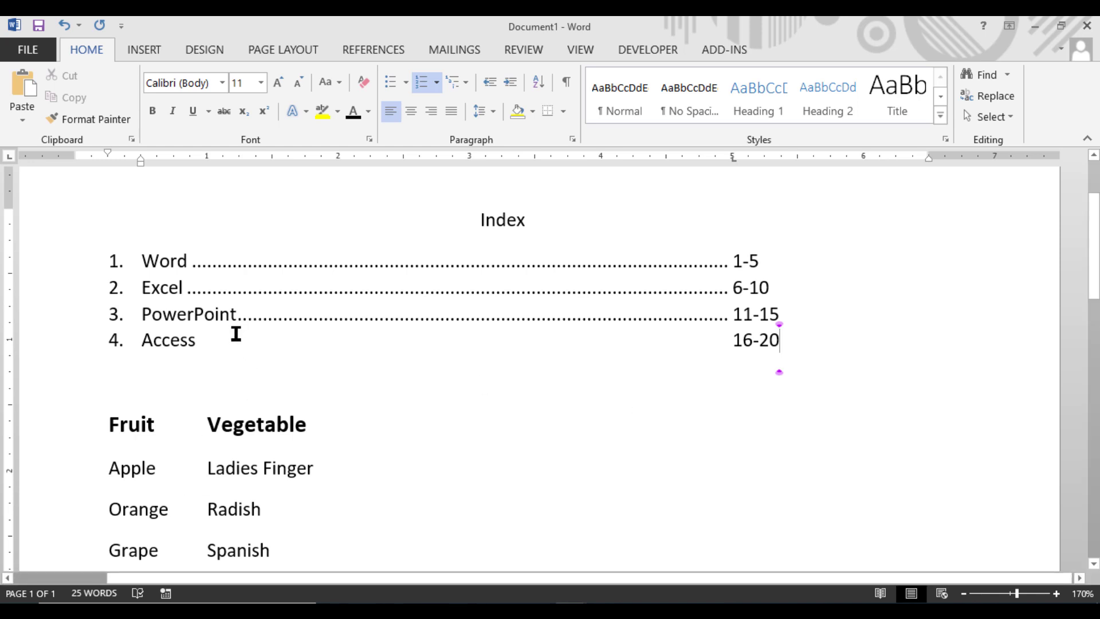
Step: Examine the tab stop and leader settings of the "Access" line with the screen magnified, and cancel them
left_click(205, 340)
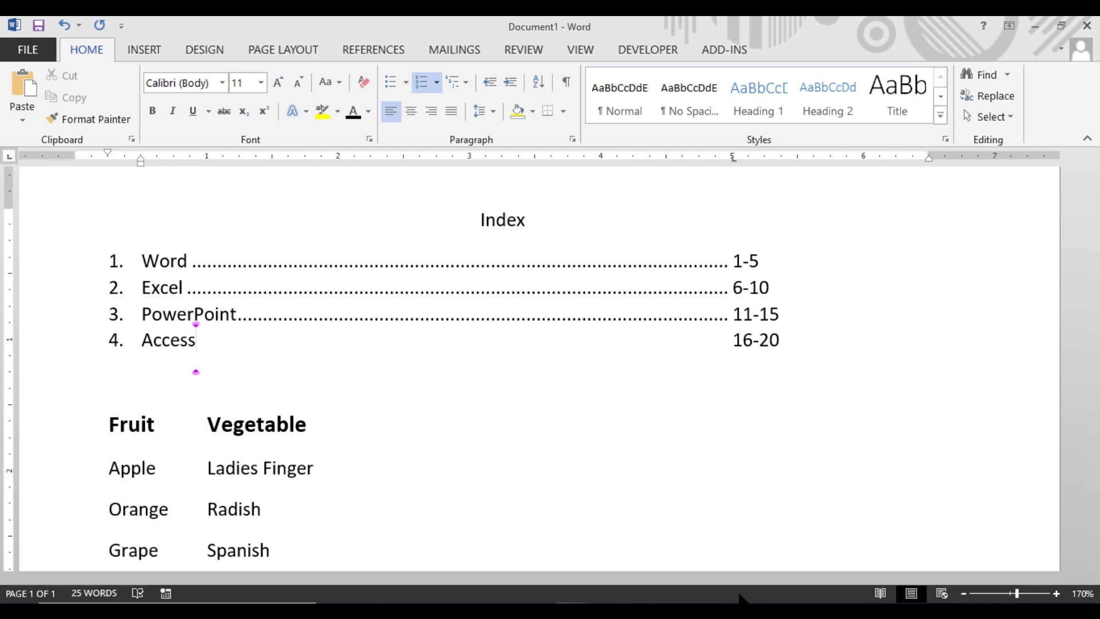
left_click(572, 140)
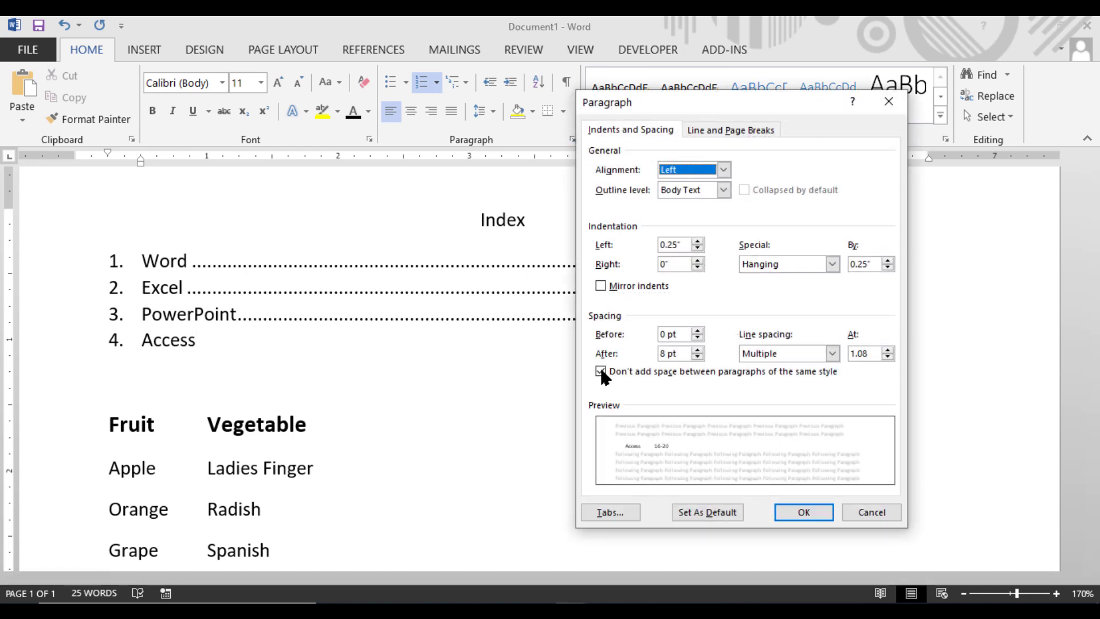
left_click(595, 512)
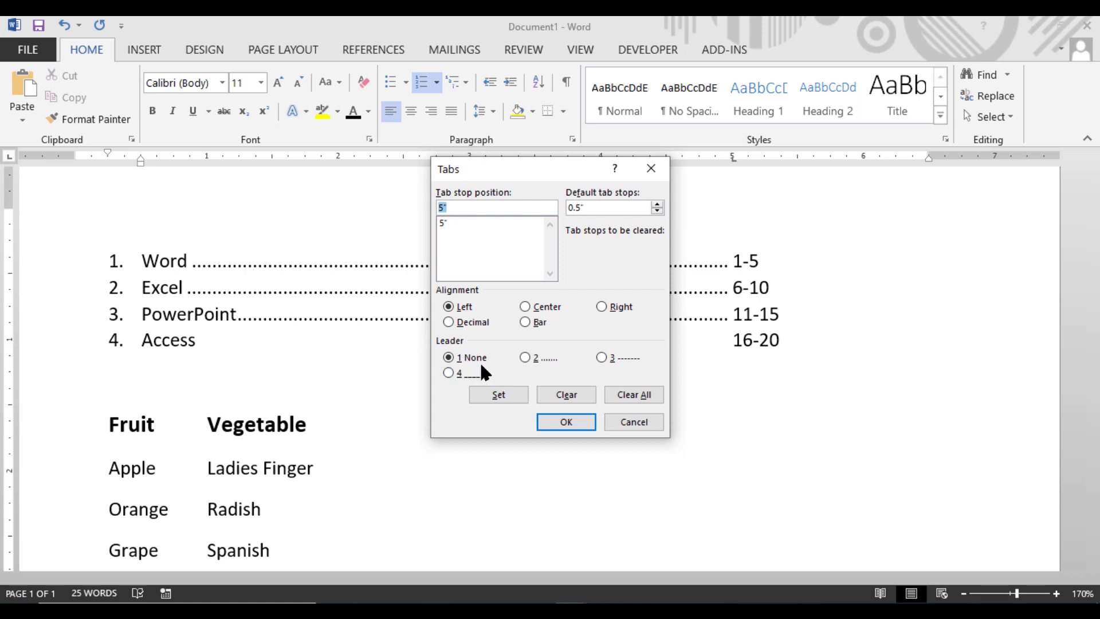
key("super+plus")
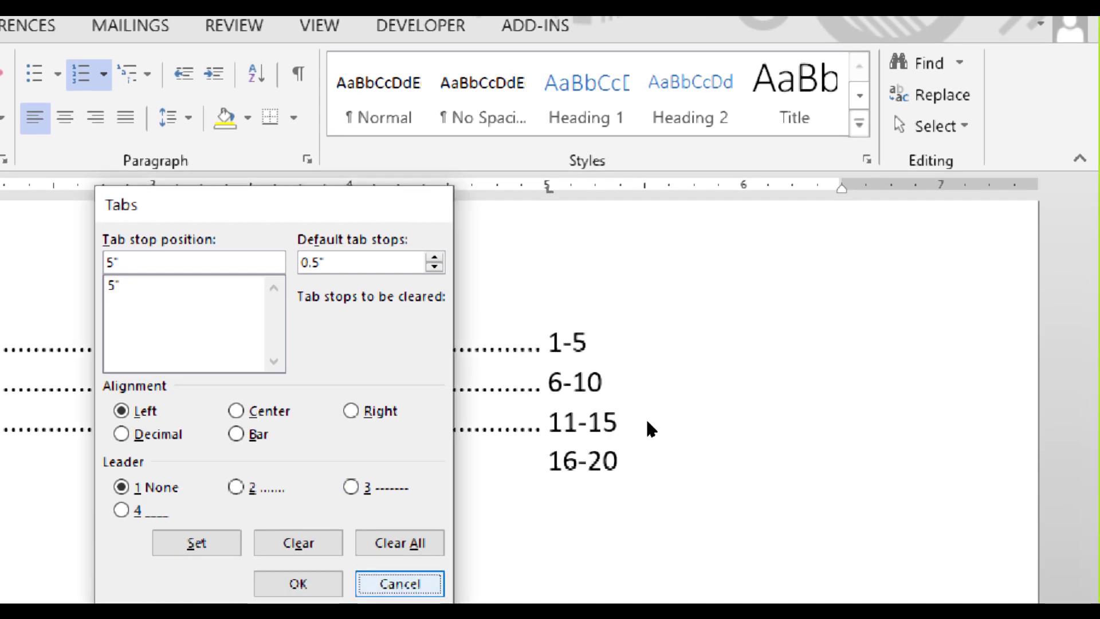
key("Escape")
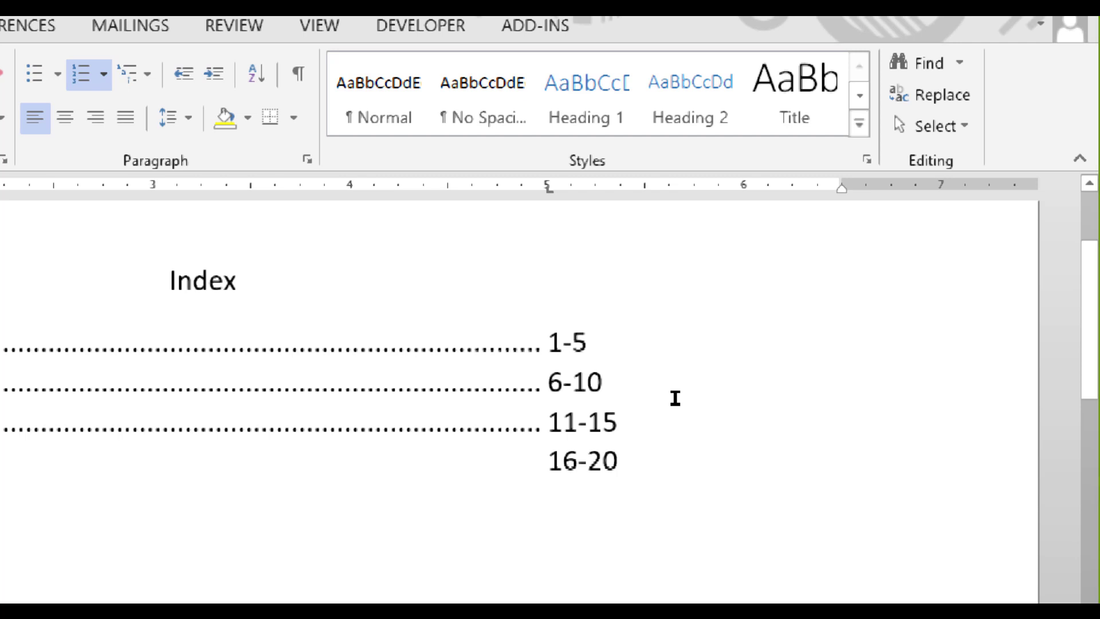